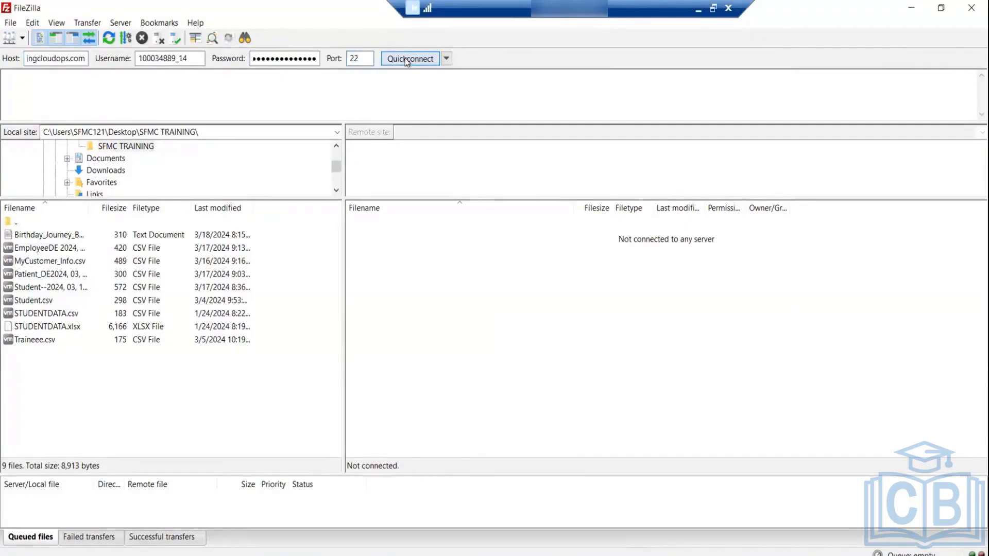
# Step: Connect FileZilla to the Marketing Cloud SFTP server and browse into Import/Rubia
pyautogui.click(407, 60)
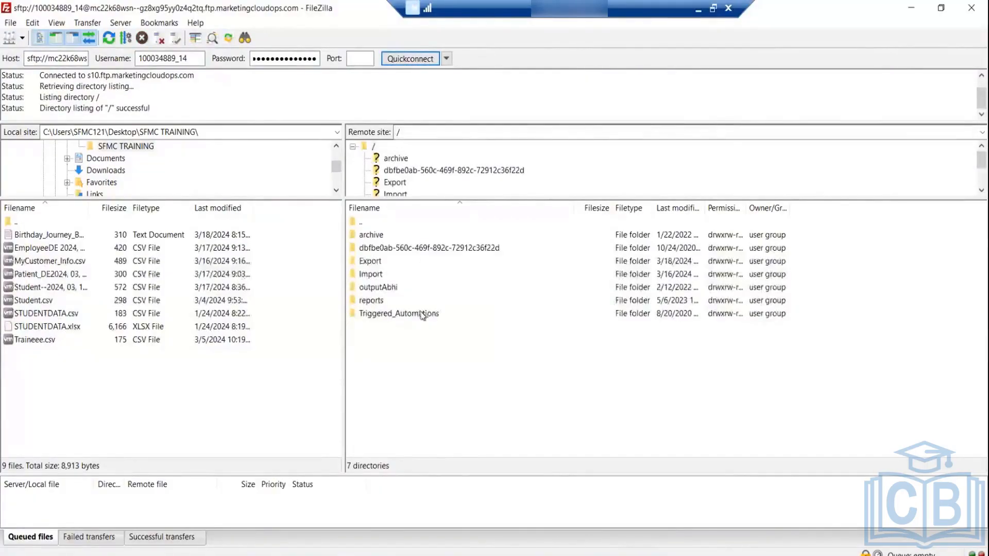
pyautogui.doubleClick(354, 276)
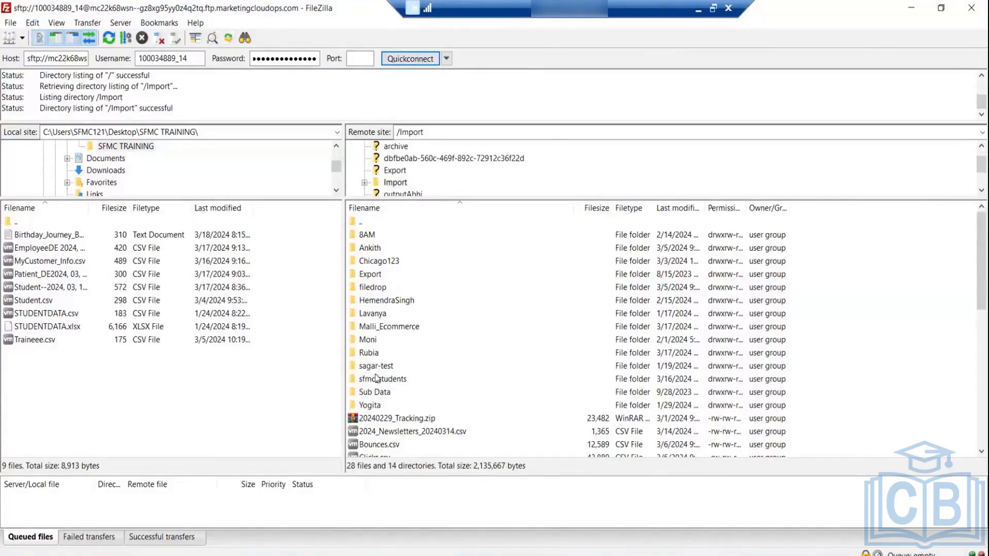
pyautogui.doubleClick(362, 354)
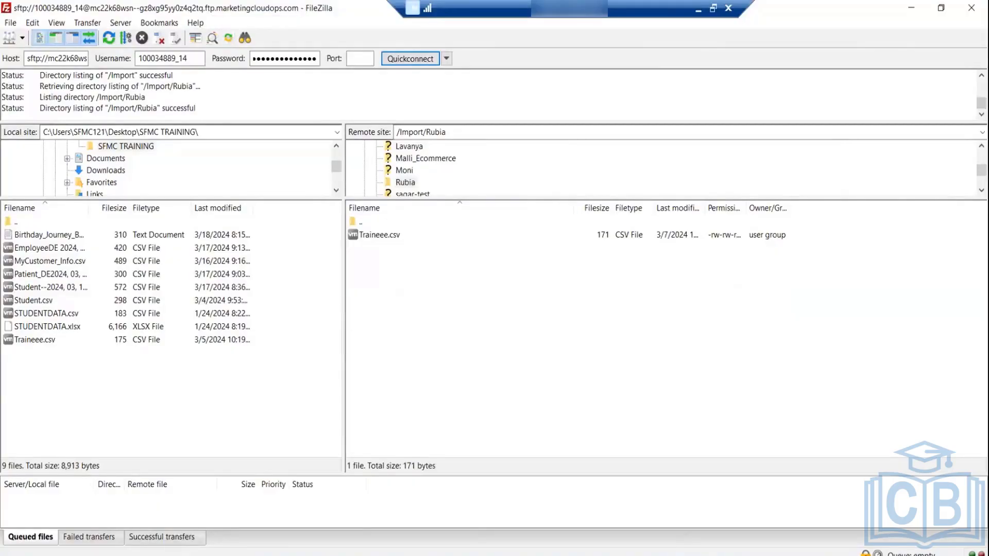
# Step: Switch to the remote Export folder
pyautogui.scroll(5, 411, 170)
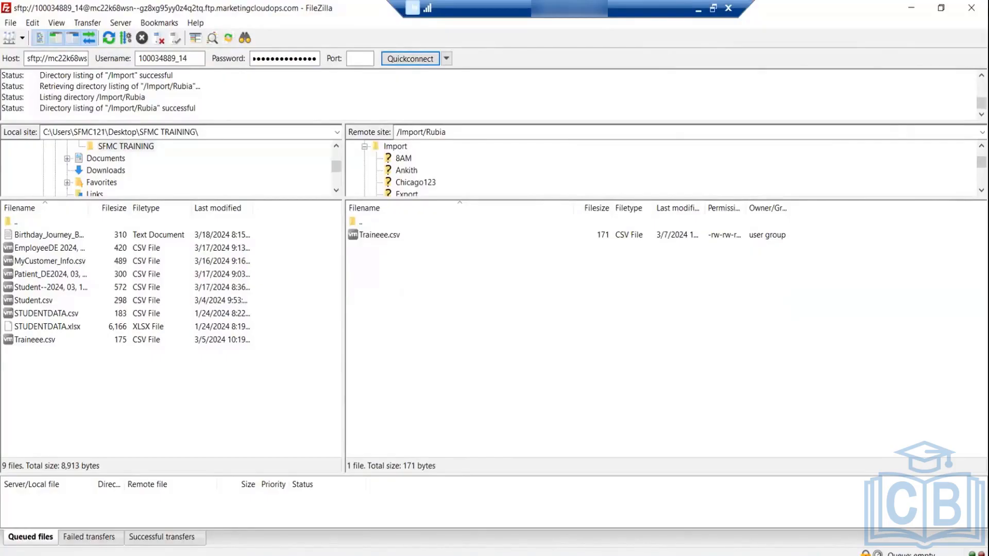
pyautogui.click(980, 146)
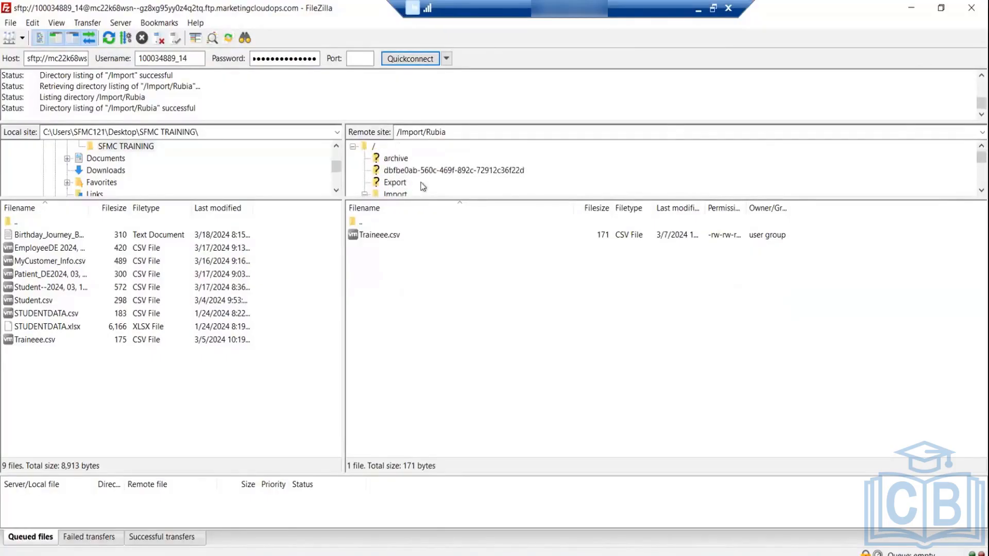
pyautogui.click(394, 183)
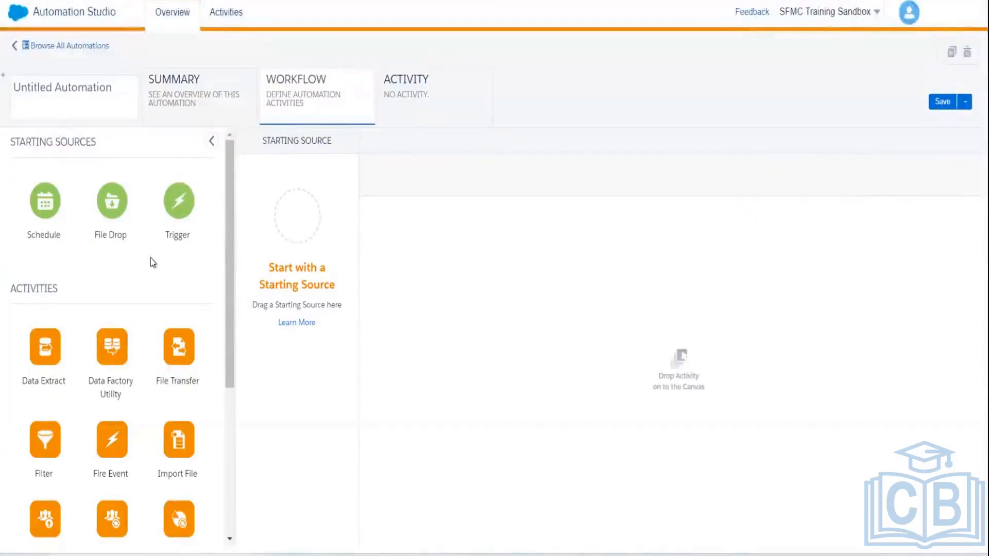
# Step: Set Schedule as the starting source and add a Data Extract activity as step 1
pyautogui.moveTo(227, 230); pyautogui.dragTo(221, 162)
pyautogui.moveTo(48, 206); pyautogui.dragTo(310, 224)
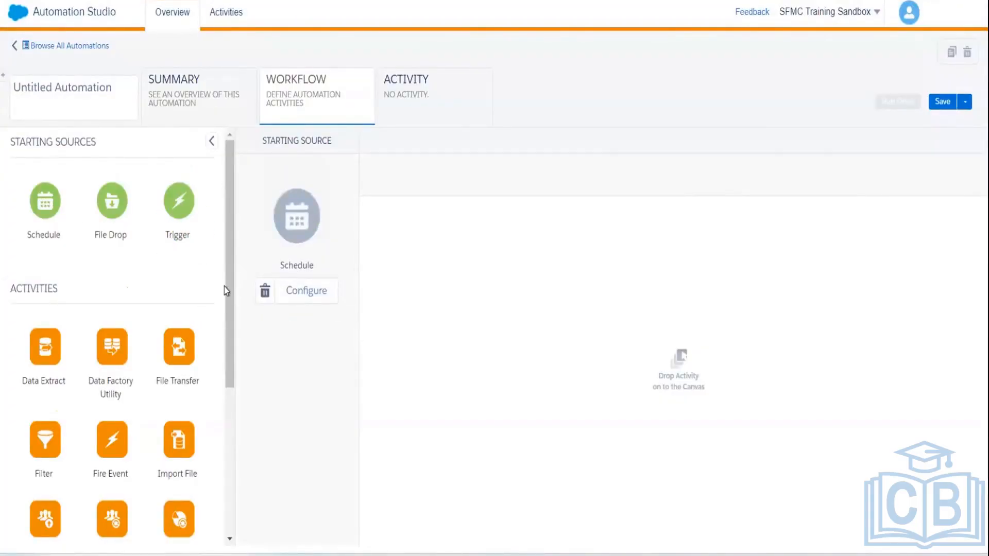
pyautogui.moveTo(224, 286); pyautogui.dragTo(223, 382)
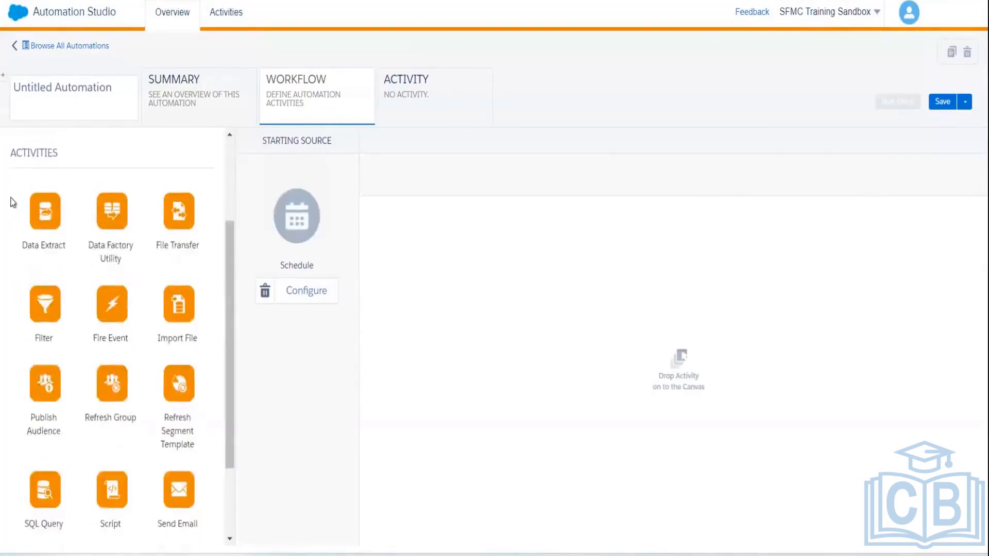
pyautogui.moveTo(512, 220); pyautogui.dragTo(506, 219)
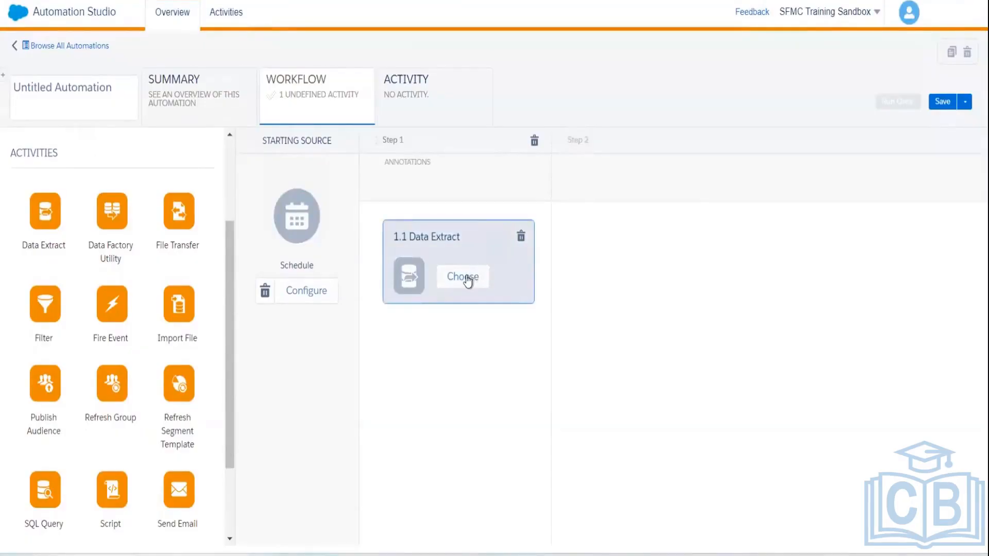
# Step: Choose to create a brand new Data Extract activity for the step
pyautogui.click(465, 280)
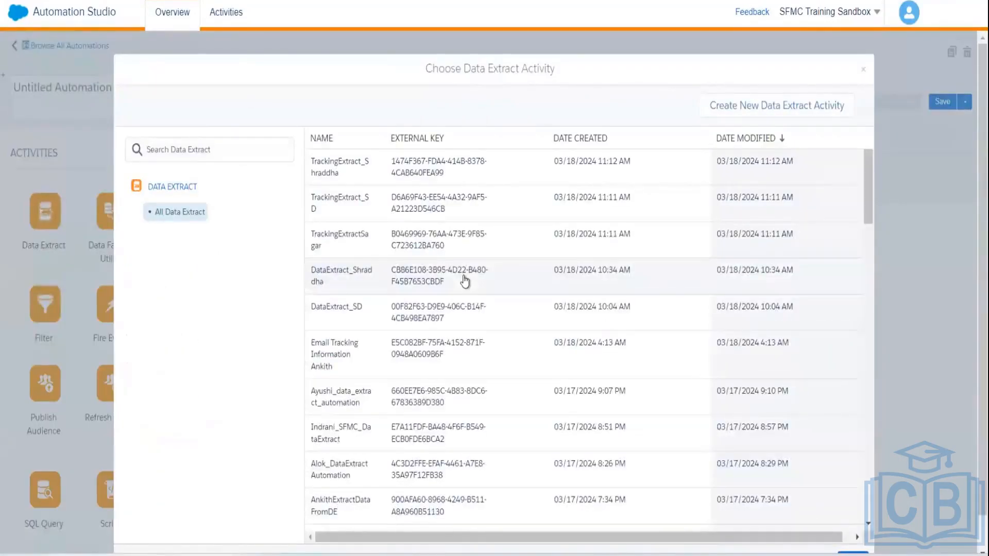
pyautogui.click(757, 103)
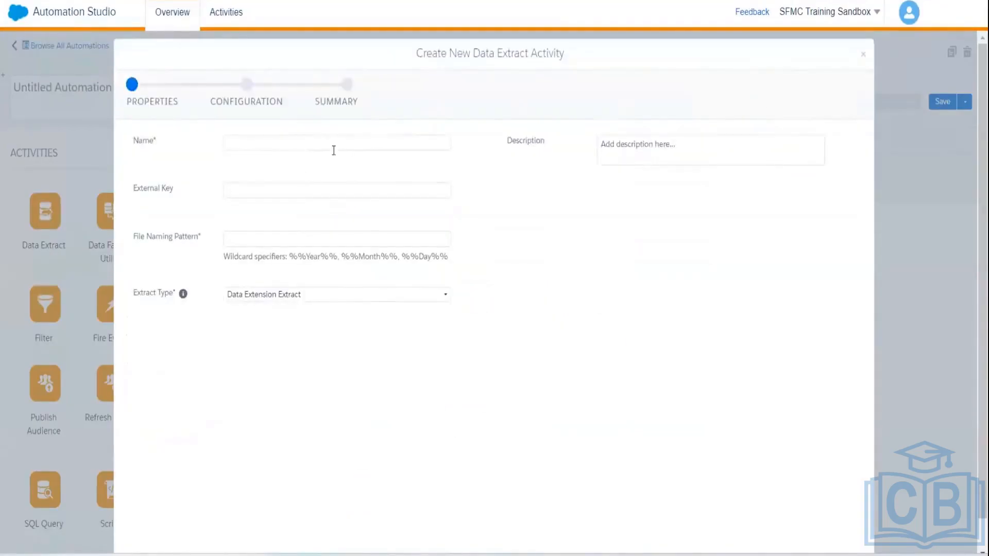
# Step: Name the activity EmployeeDataExportAutomation and begin the file naming pattern with 'Employee--'
pyautogui.click(319, 141)
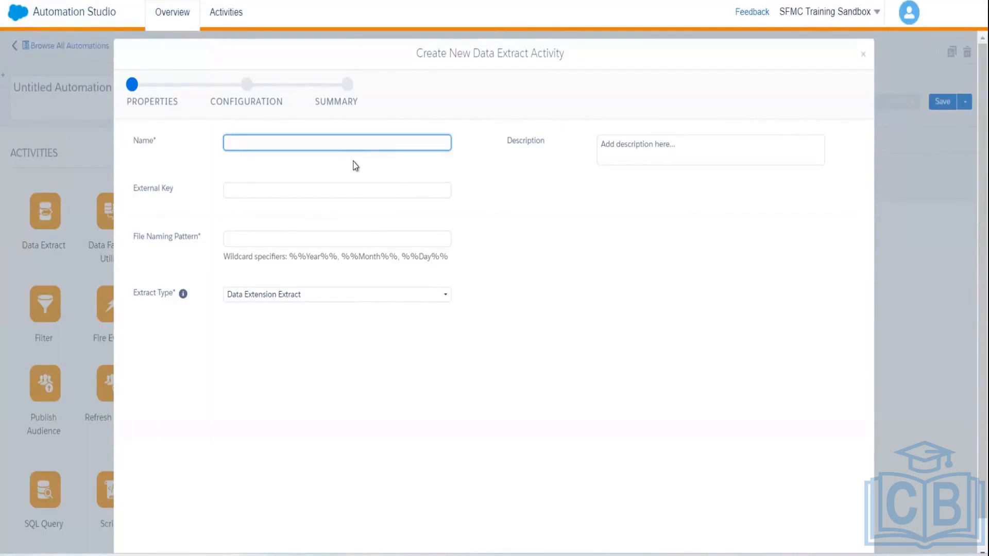
pyautogui.write('EmployeeDataExportAutomation')
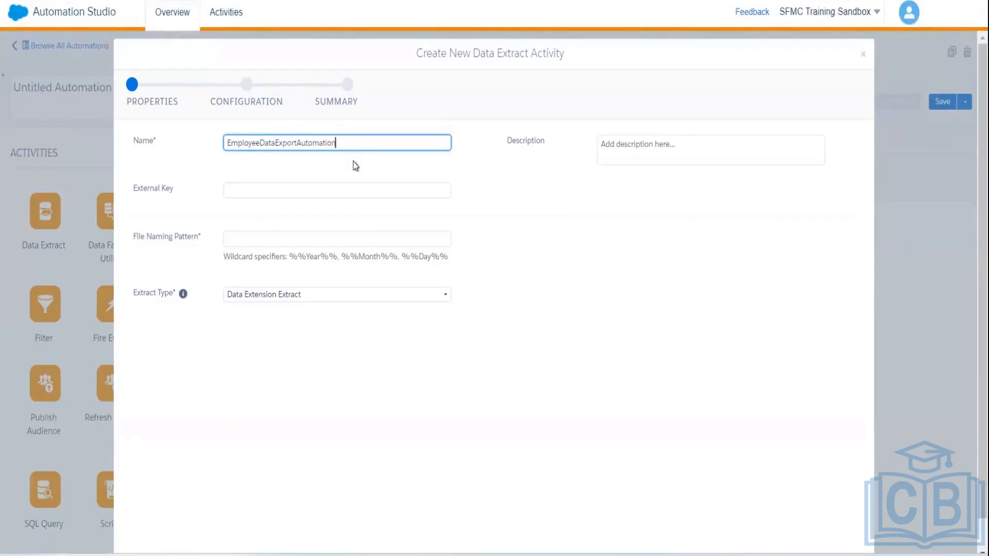
pyautogui.click(269, 235)
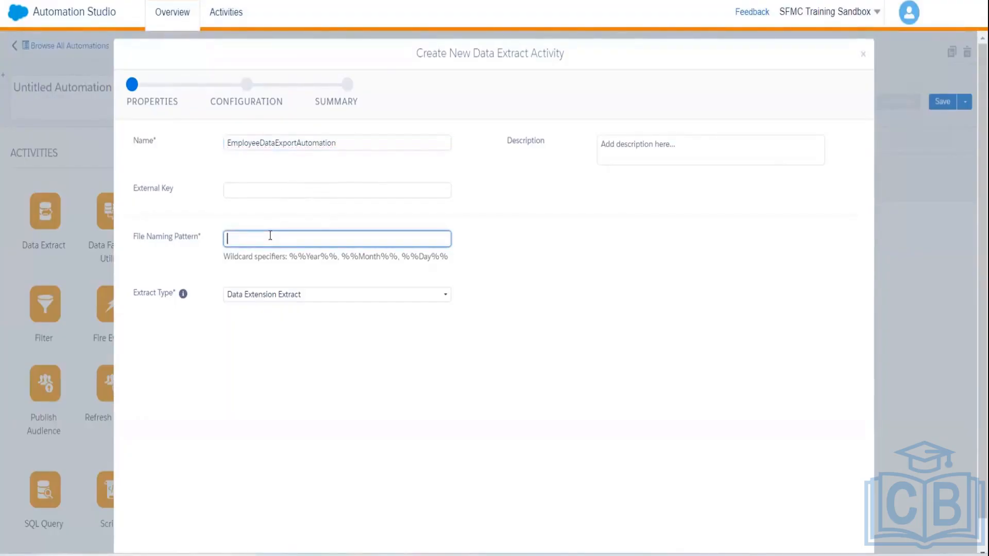
pyautogui.write('Employee')
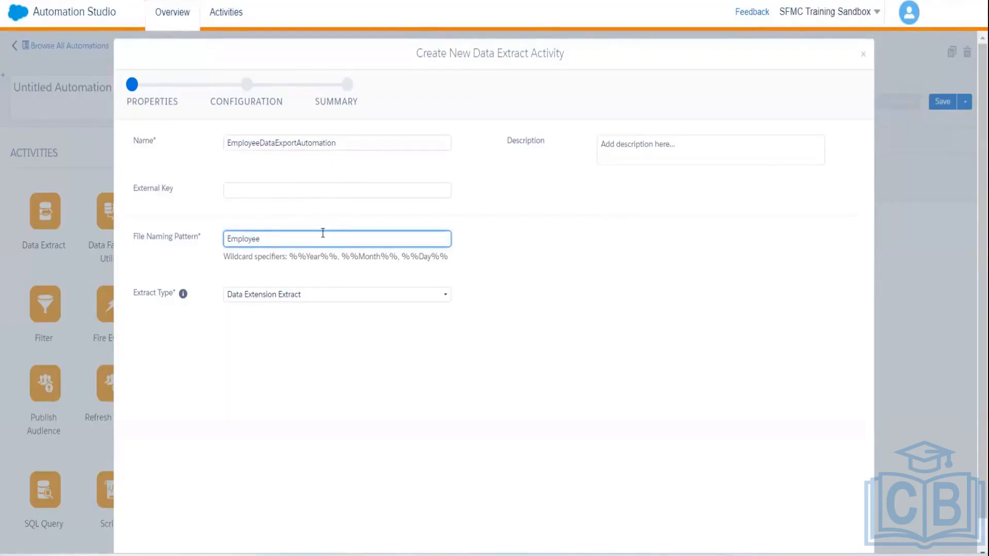
pyautogui.write('--')
# Step: Append the copied %%Year%%, %%Month%%, %%Day%% wildcards and '.csv' to the file pattern
pyautogui.click(289, 252)
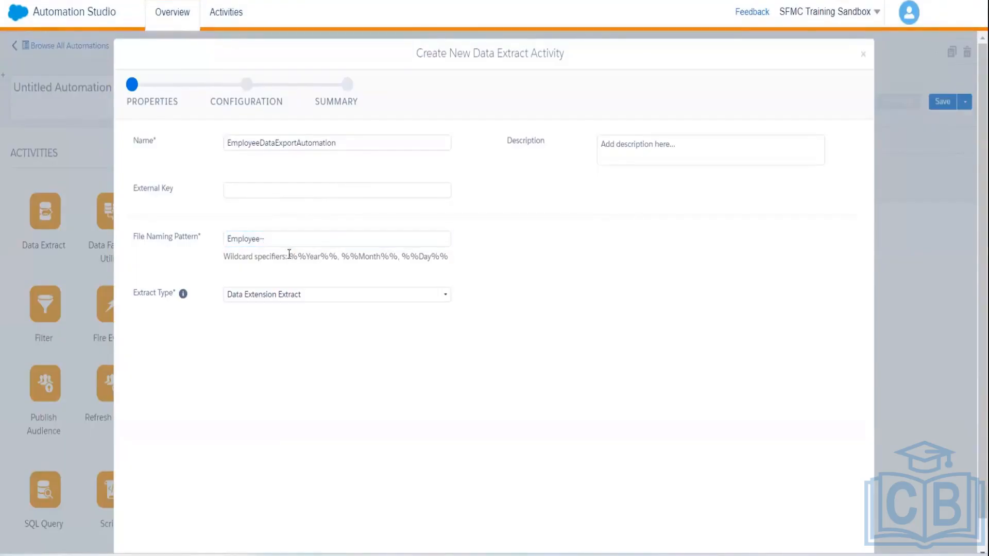
pyautogui.moveTo(289, 254)
pyautogui.mouseDown()
pyautogui.moveTo(463, 257)
pyautogui.moveTo(291, 260)
pyautogui.mouseUp()
pyautogui.hotkey('ctrl', 'c')
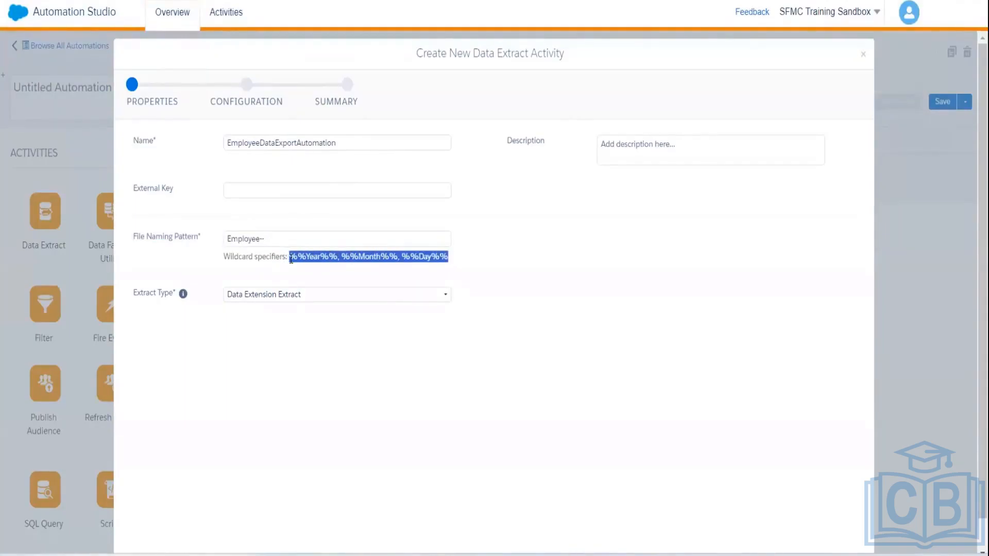
pyautogui.click(274, 236)
pyautogui.hotkey('ctrl', 'v')
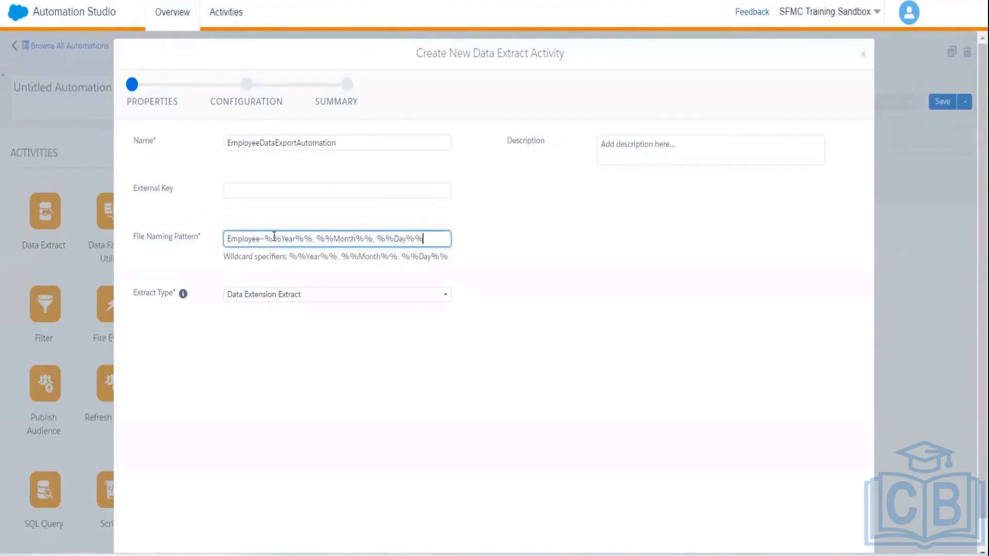
pyautogui.write('.csv')
# Step: Keep Data Extension Extract as the extract type and review the file naming pattern
pyautogui.click(311, 294)
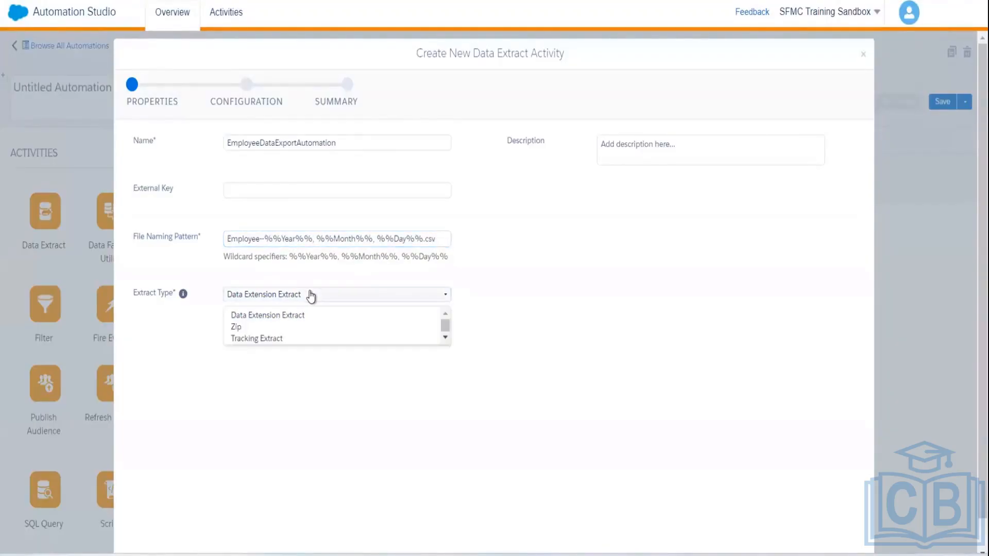
pyautogui.click(282, 318)
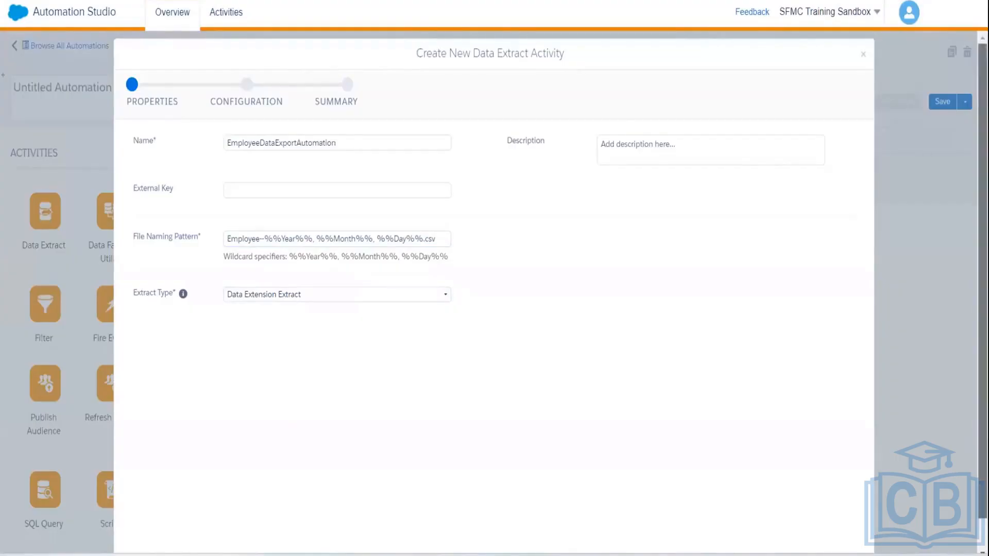
pyautogui.scroll(-1, 619, 353)
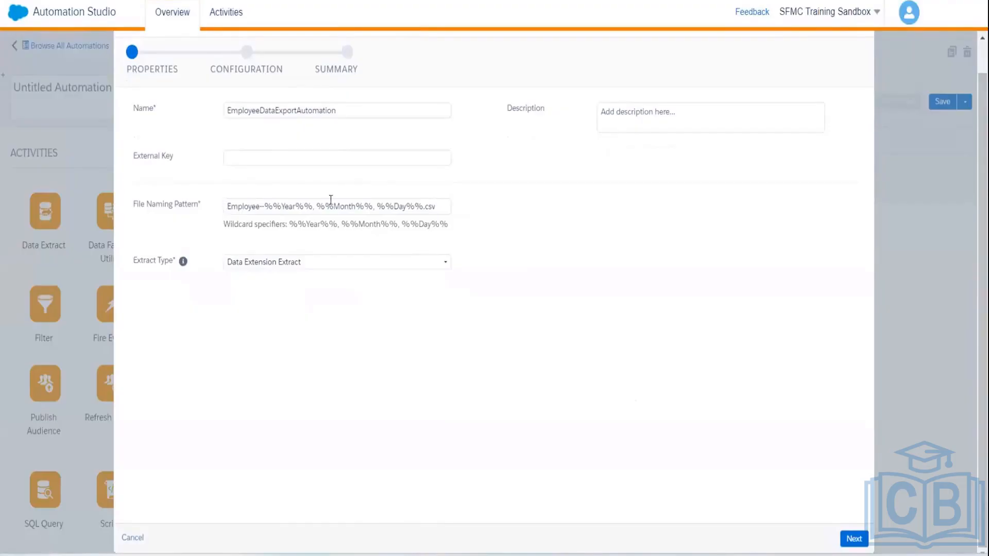
pyautogui.tripleClick(446, 210)
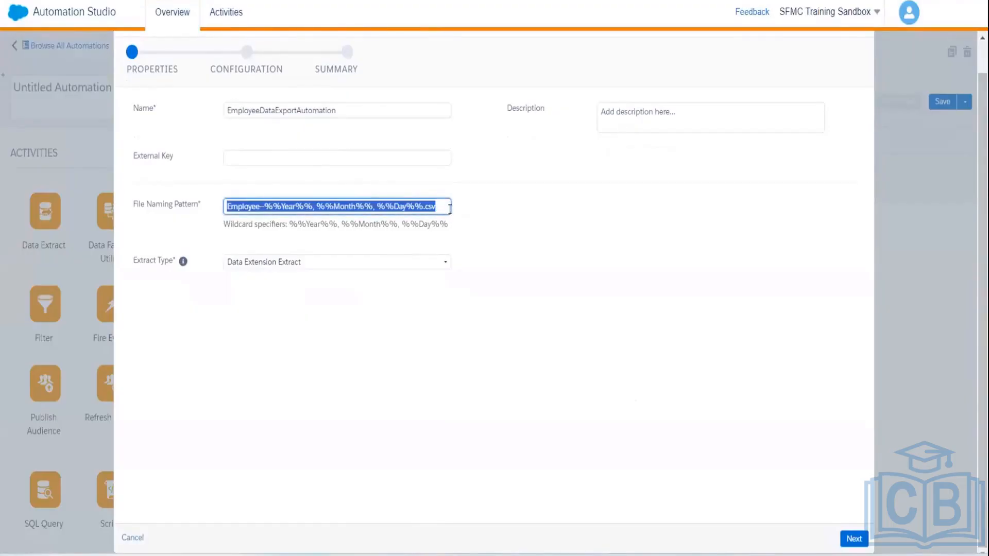
pyautogui.click(450, 209)
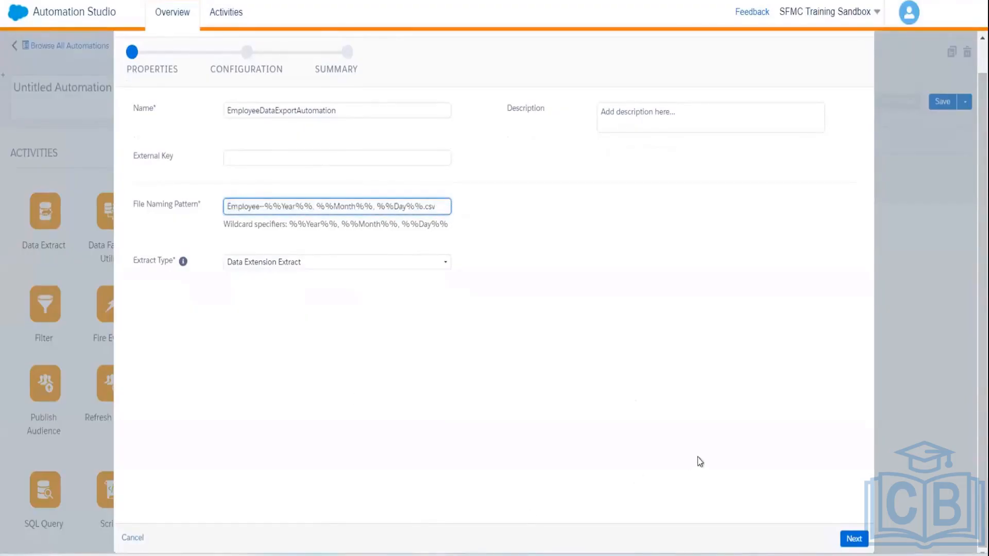
pyautogui.click(614, 528)
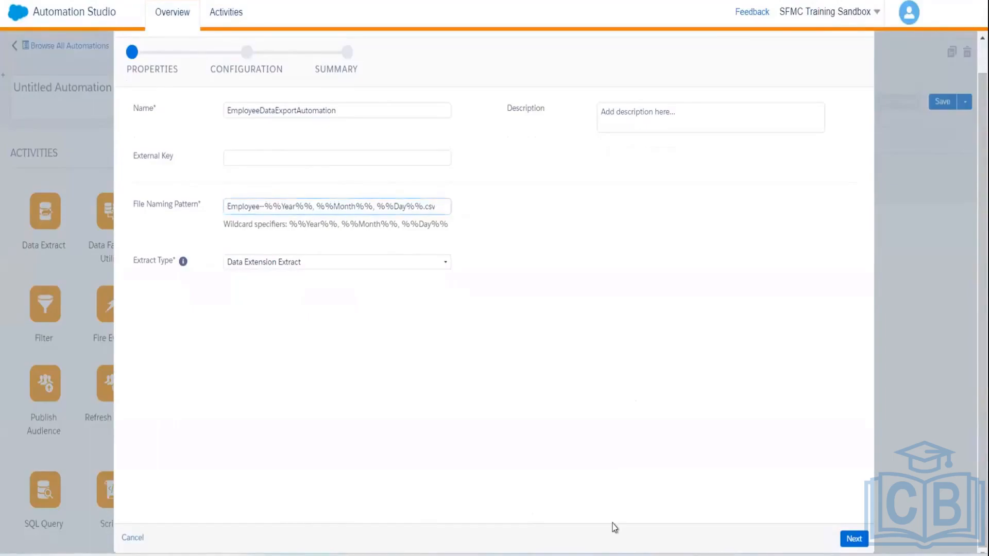
# Step: Advance the extract to its configuration step and open Contact Builder's Data Extensions list
pyautogui.click(853, 539)
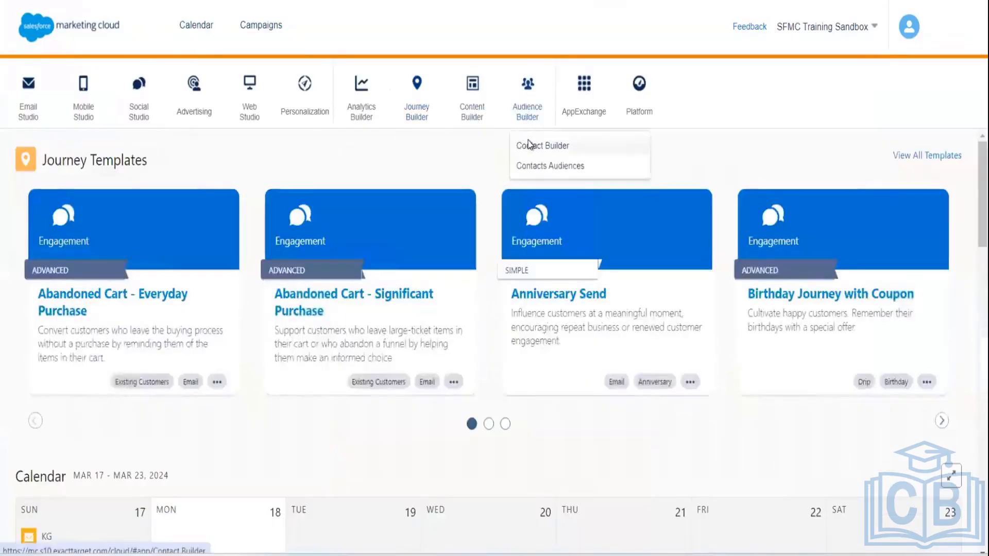
pyautogui.click(531, 146)
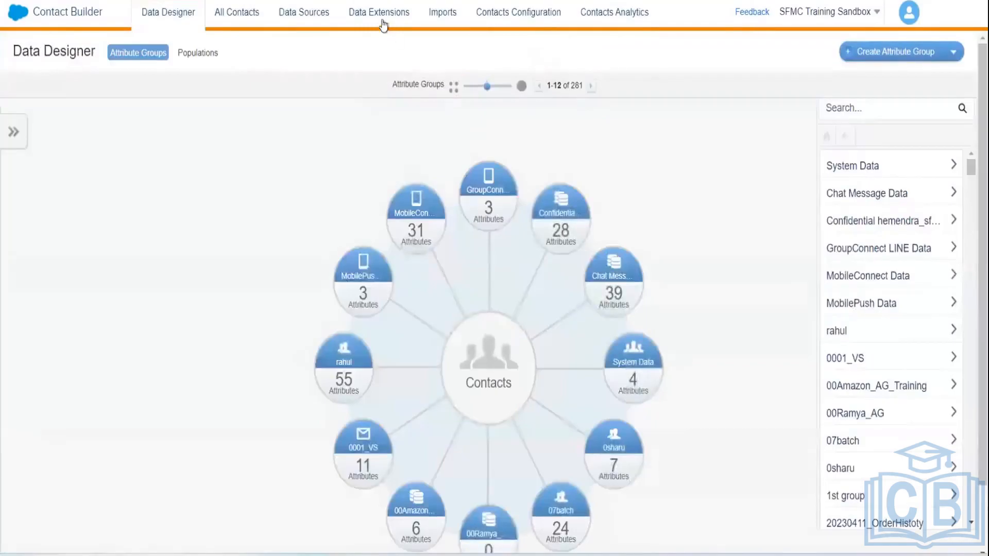
pyautogui.click(380, 14)
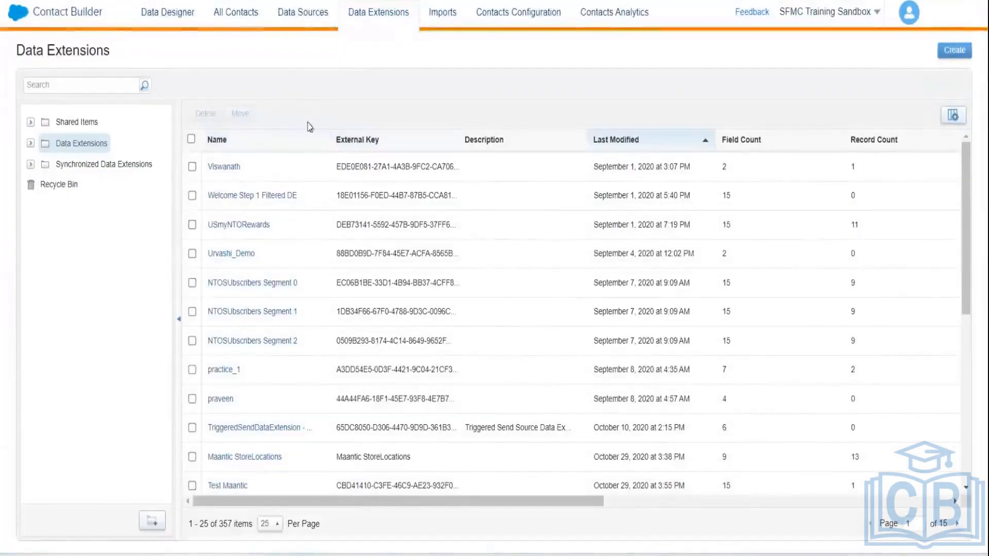
# Step: Expand the Data Extensions folder and open the folder containing EmployeeDE
pyautogui.click(31, 144)
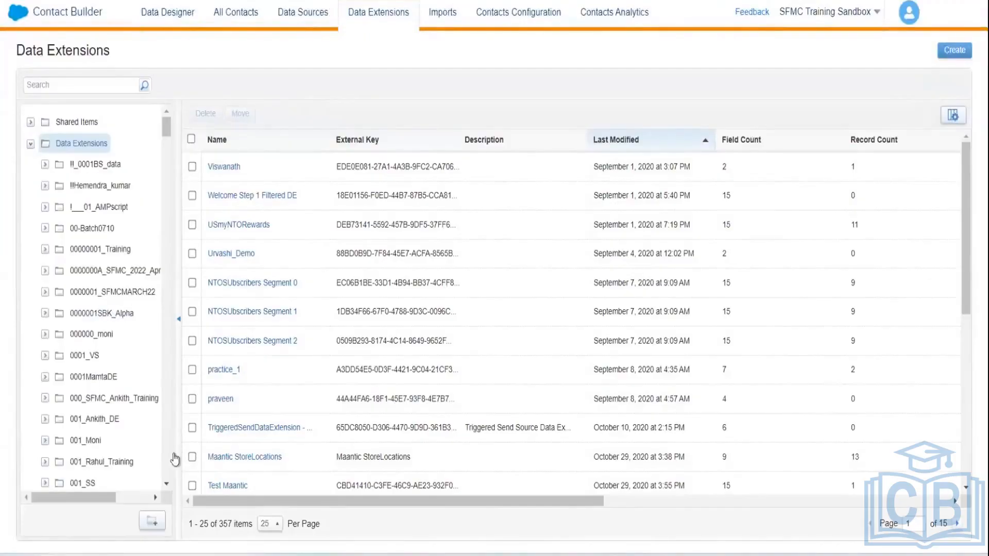
pyautogui.scroll(-6, 168, 482)
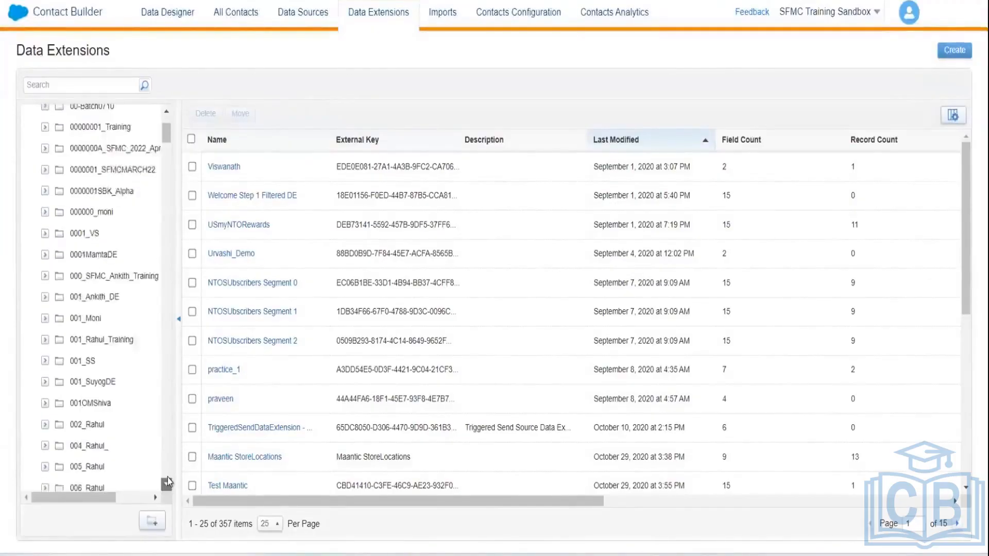
pyautogui.scroll(-10, 168, 481)
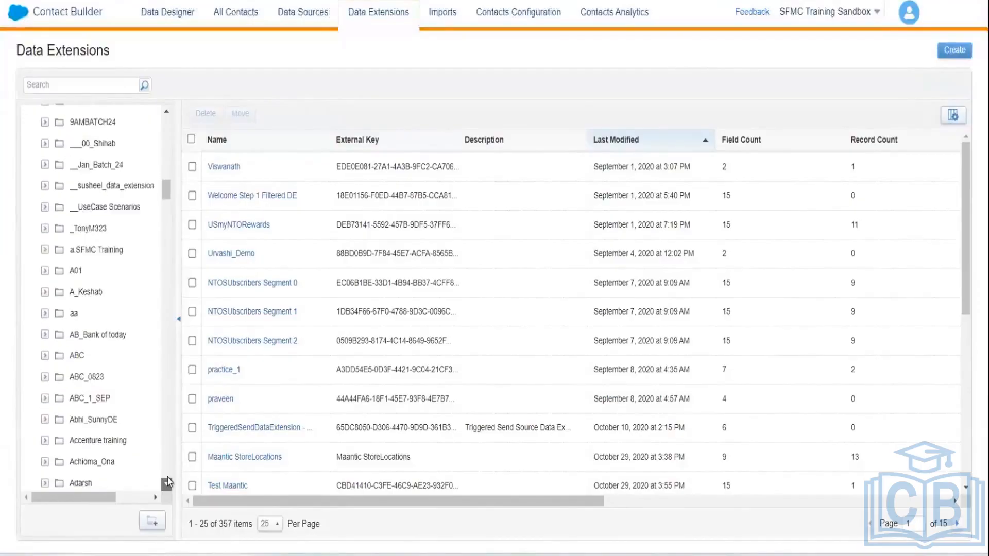
pyautogui.scroll(-5, 168, 481)
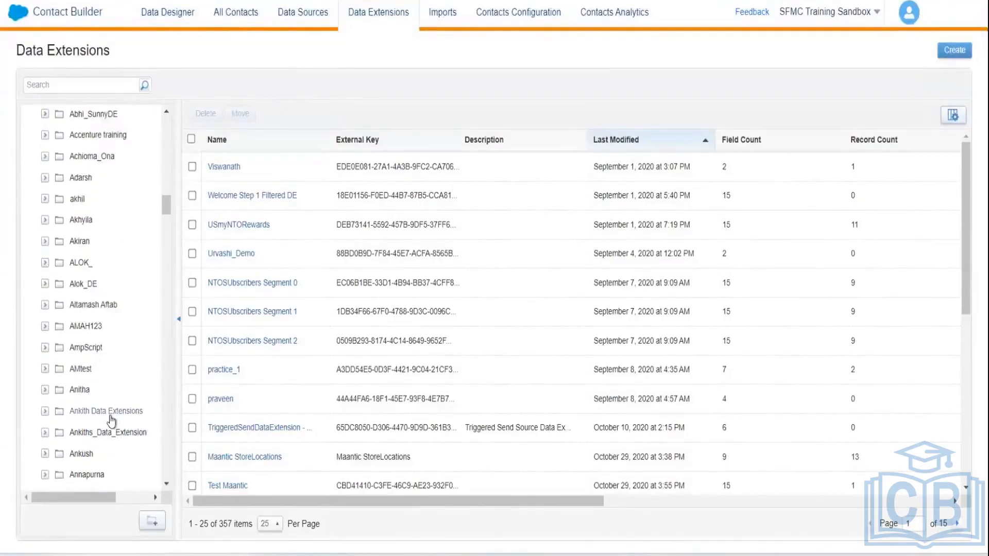
pyautogui.click(110, 414)
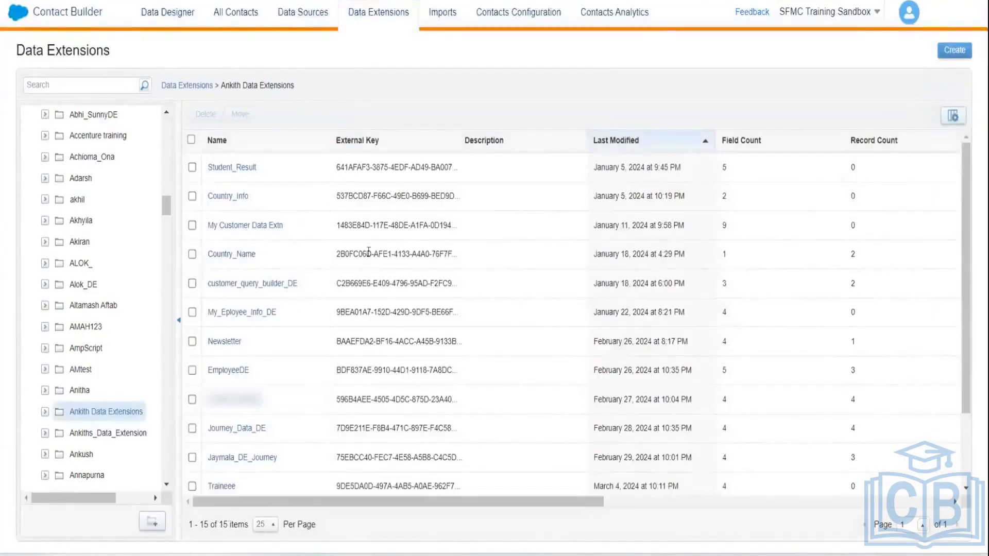
# Step: Open EmployeeDE's details and copy its External Key value
pyautogui.click(232, 371)
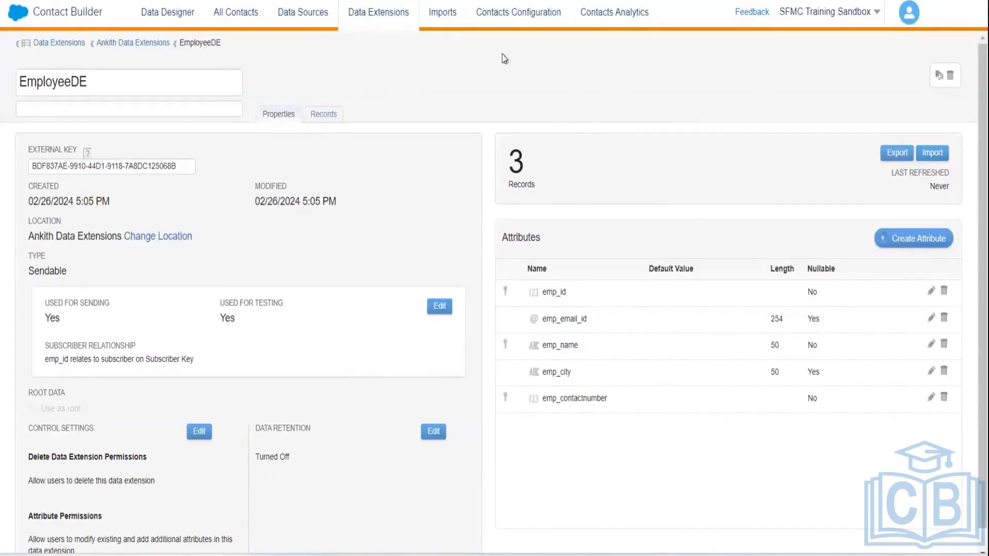
pyautogui.click(366, 17)
pyautogui.moveTo(183, 165); pyautogui.dragTo(10, 176)
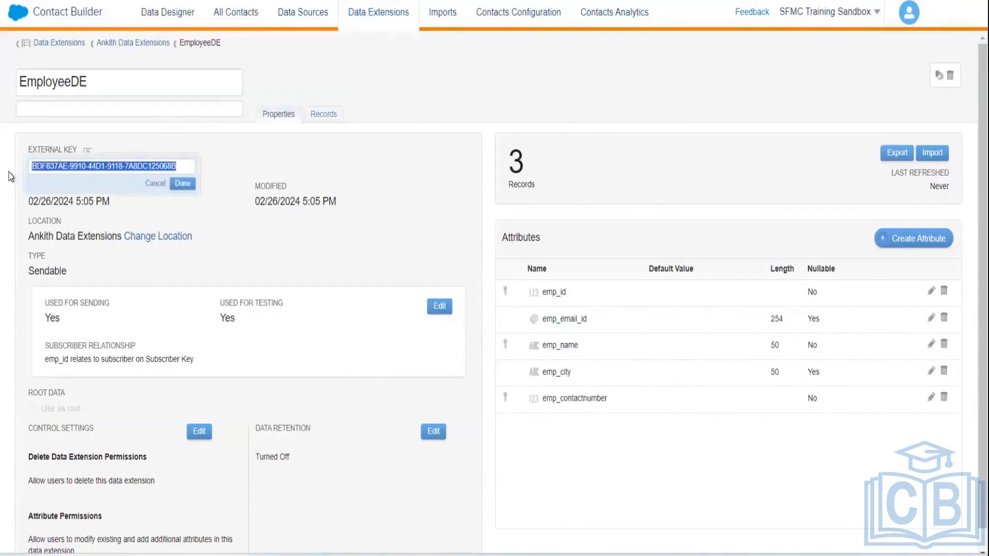
pyautogui.rightClick(95, 166)
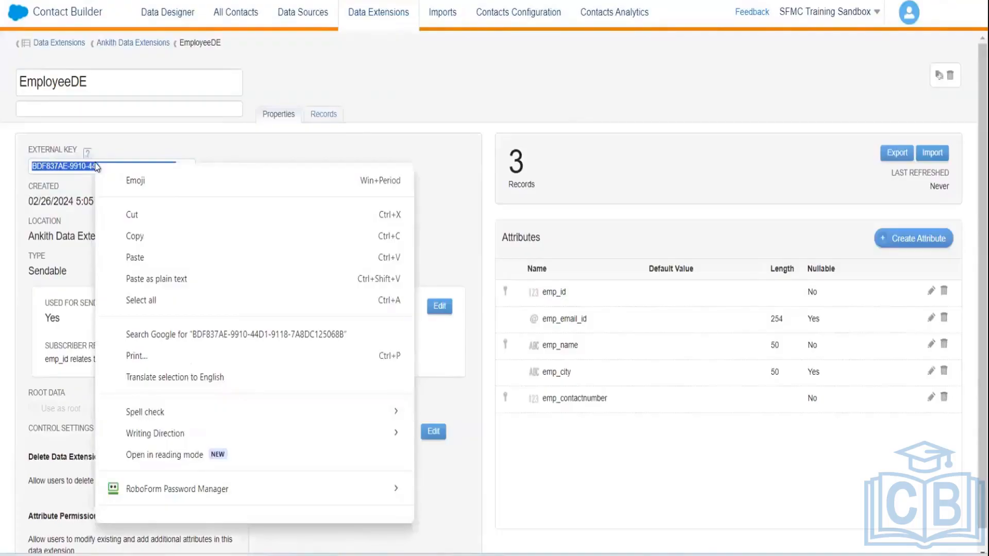
pyautogui.click(140, 236)
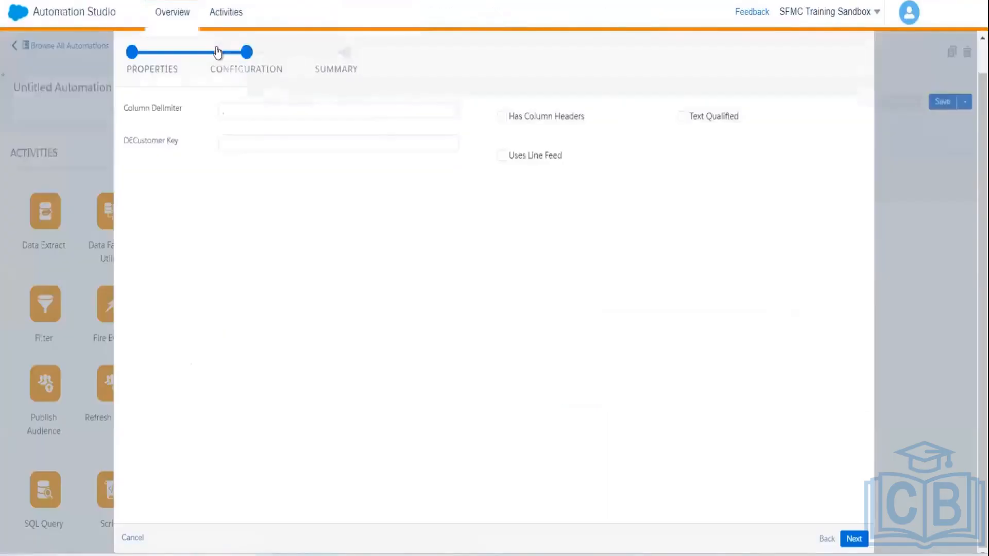
# Step: Paste EmployeeDE's external key as the DECustomer Key, tick Has Column Headers, and finish the activity
pyautogui.click(259, 145)
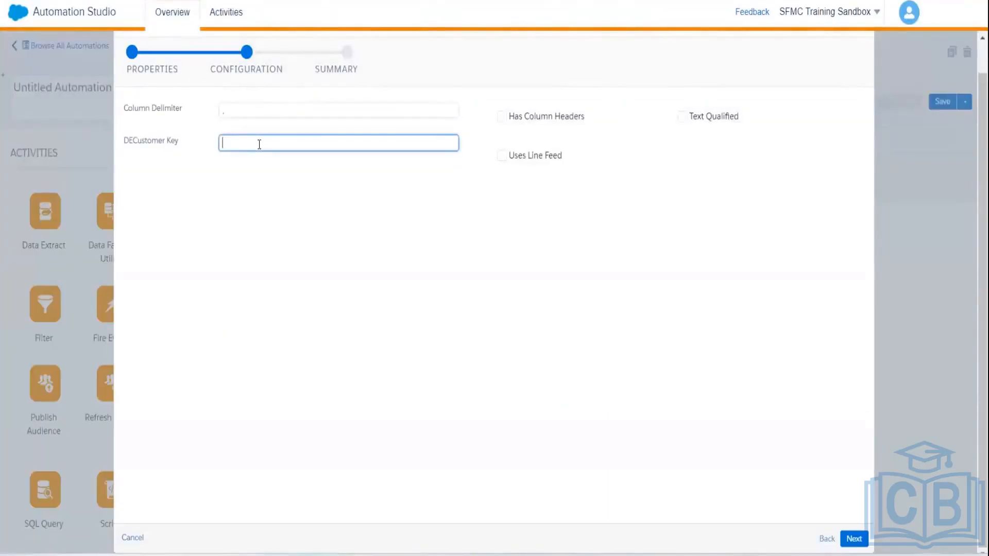
pyautogui.hotkey('ctrl', 'v')
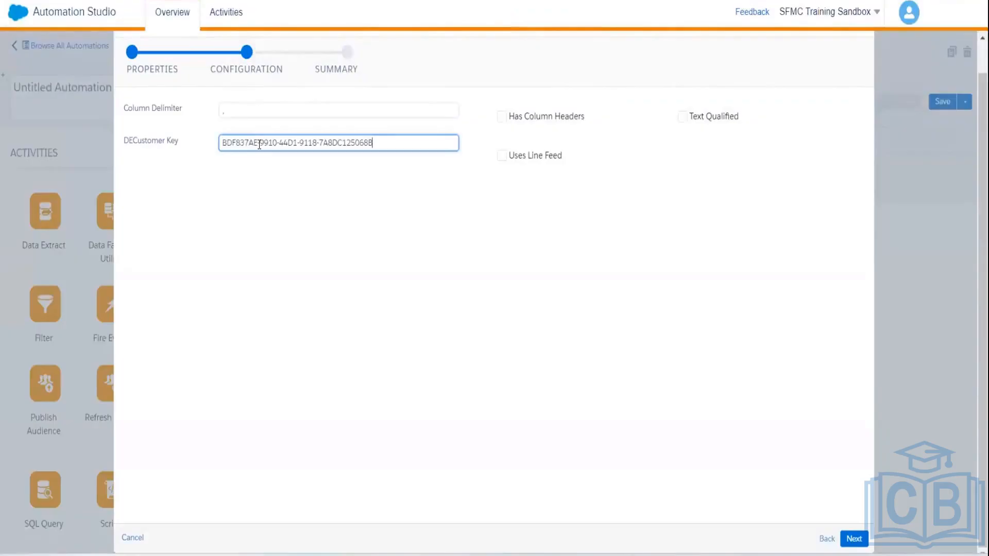
pyautogui.click(505, 117)
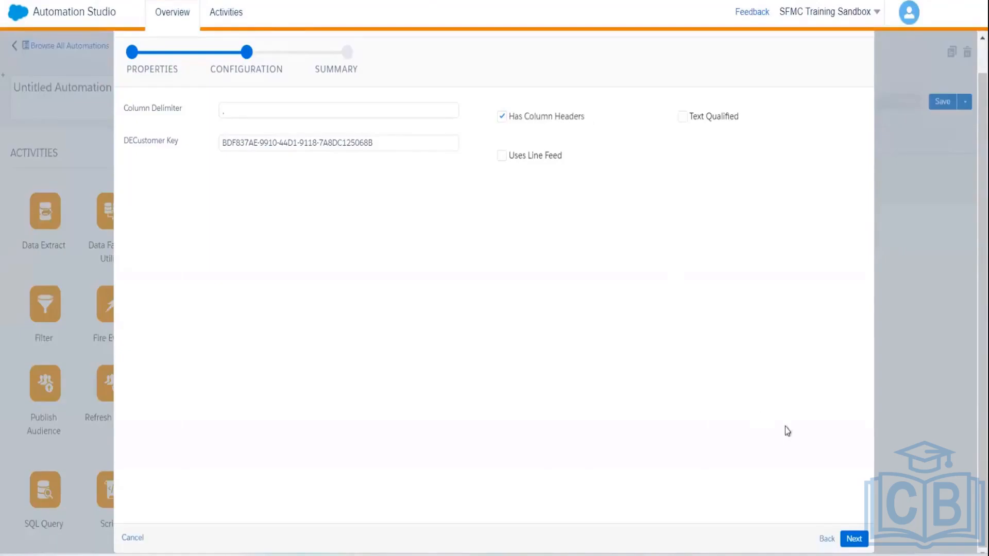
pyautogui.click(853, 538)
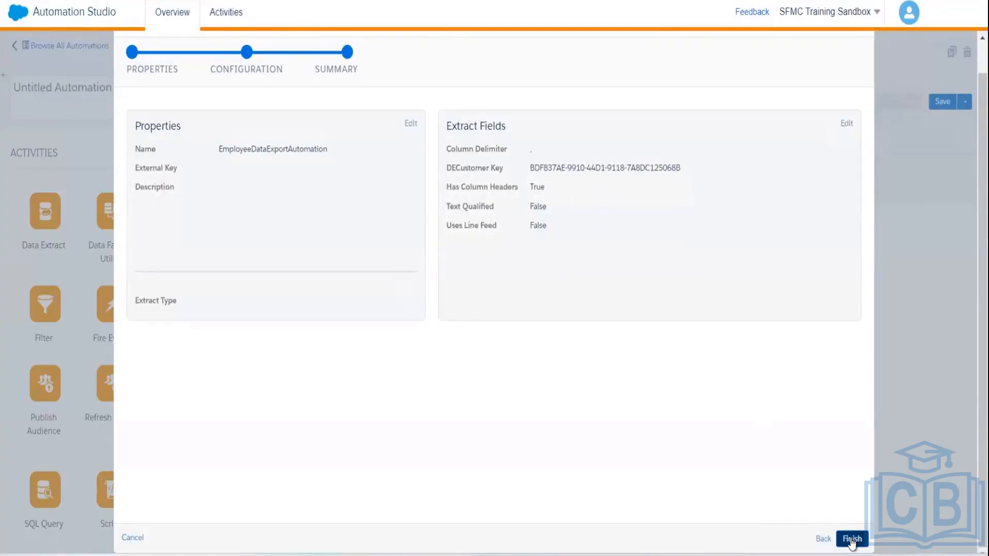
pyautogui.click(852, 540)
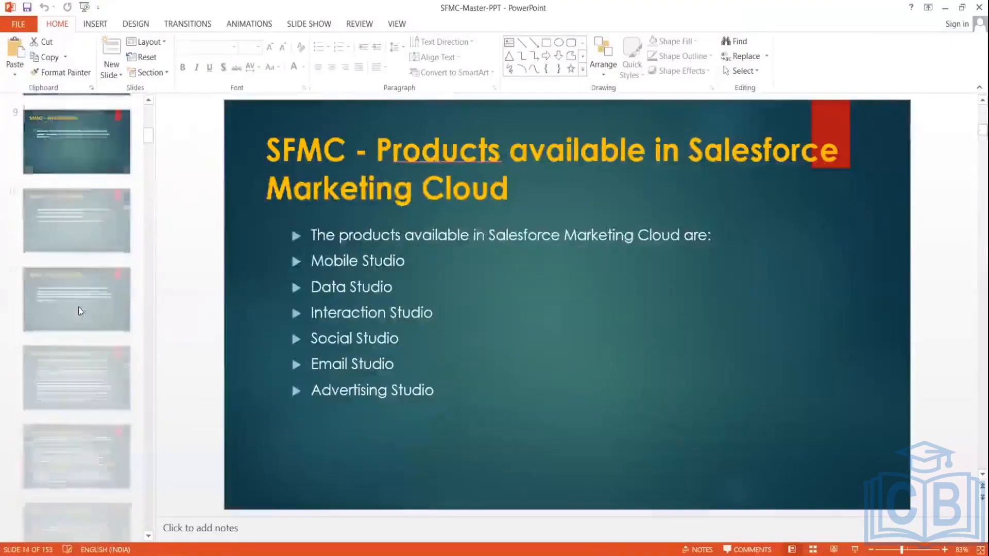
# Step: Advance the SFMC master deck to slide 83, the Automation Studio diagram
pyautogui.press('Down')
pyautogui.press('Down')
pyautogui.press('Down')
pyautogui.press('Down')
pyautogui.press('Down')
pyautogui.press('Down')
pyautogui.press('Down')
pyautogui.press('Down')
pyautogui.press('Down')
pyautogui.press('Down')
pyautogui.press('Down')
pyautogui.press('Down')
pyautogui.press('Down')
pyautogui.press('Down')
pyautogui.press('Down')
pyautogui.press('Down')
pyautogui.press('Down')
pyautogui.press('Down')
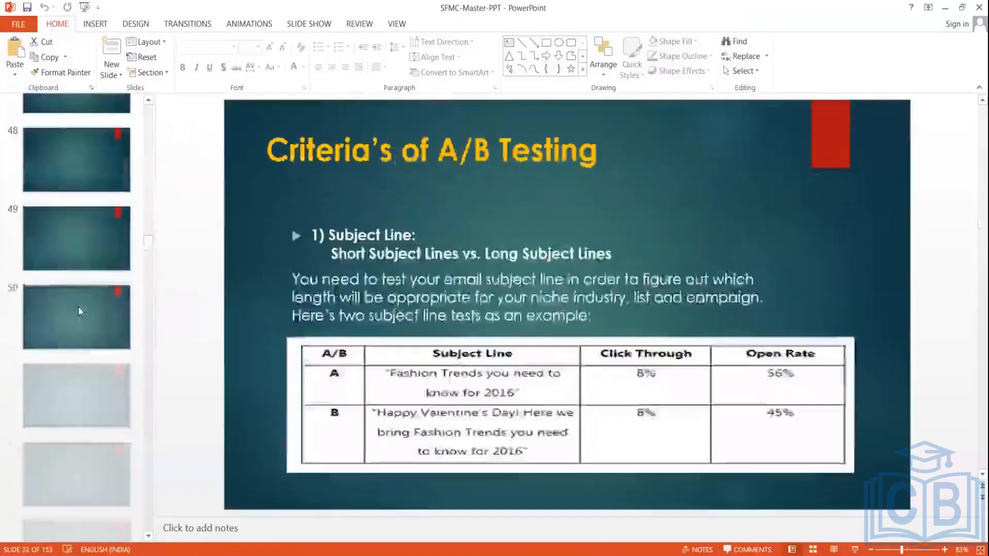
pyautogui.press('Down')
pyautogui.press('Down')
pyautogui.press('Down')
pyautogui.press('Down')
pyautogui.press('Down')
pyautogui.press('Down')
pyautogui.press('Down')
pyautogui.press('Down')
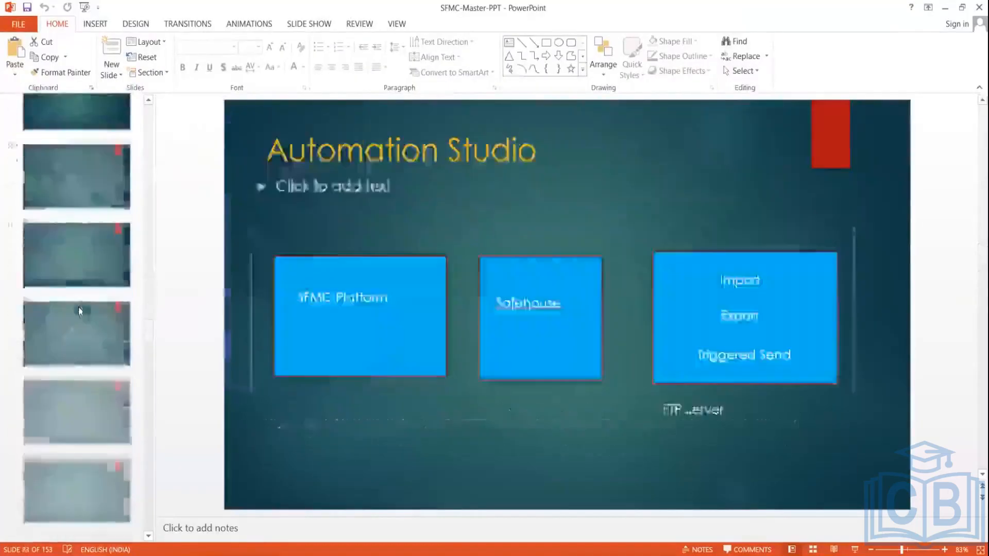
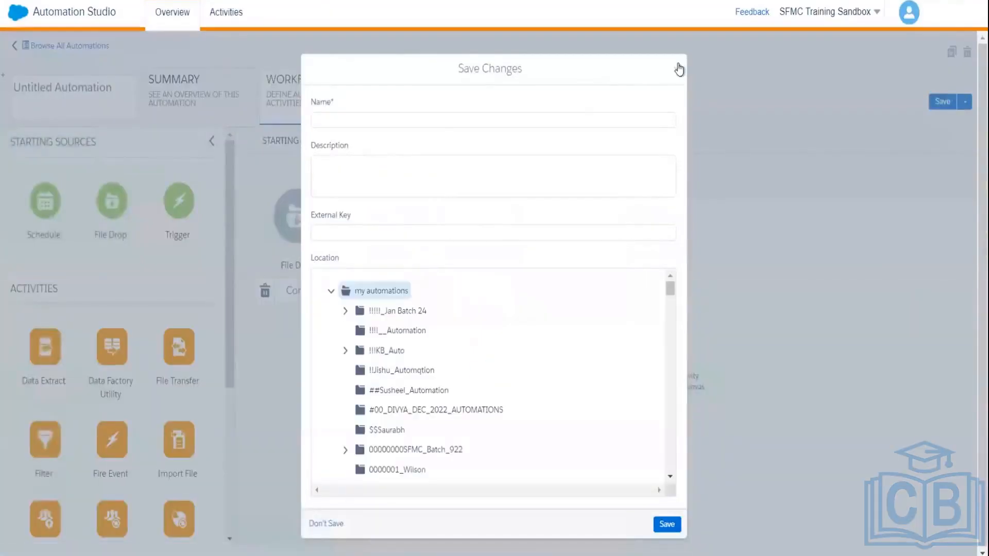
# Step: Discard the untitled File Drop automation without saving and go back to the full automations list
pyautogui.click(678, 69)
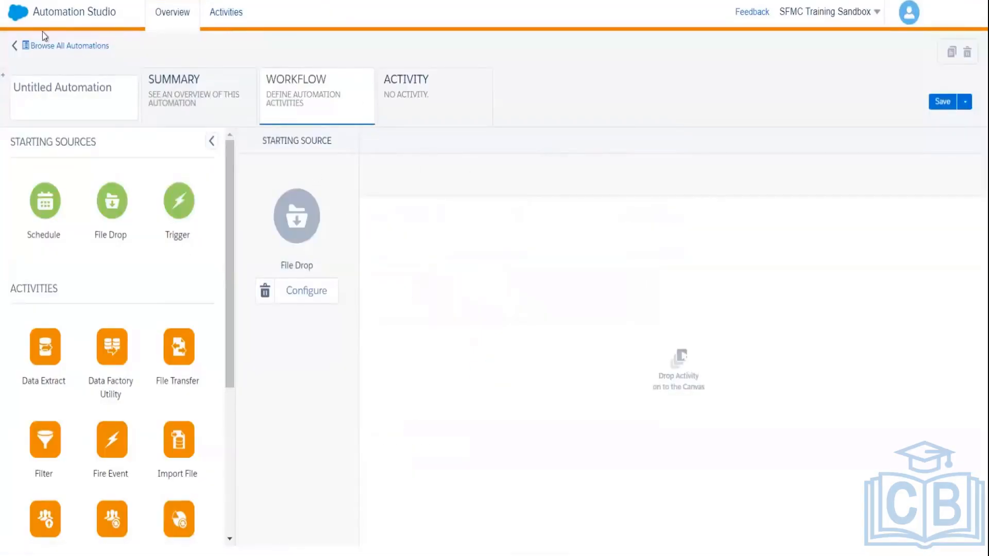
pyautogui.click(16, 39)
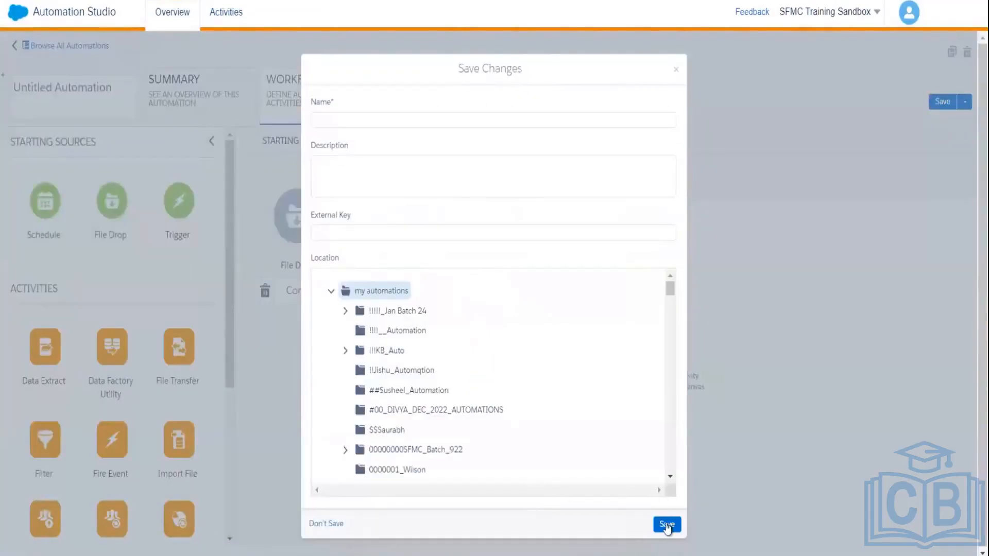
pyautogui.click(325, 524)
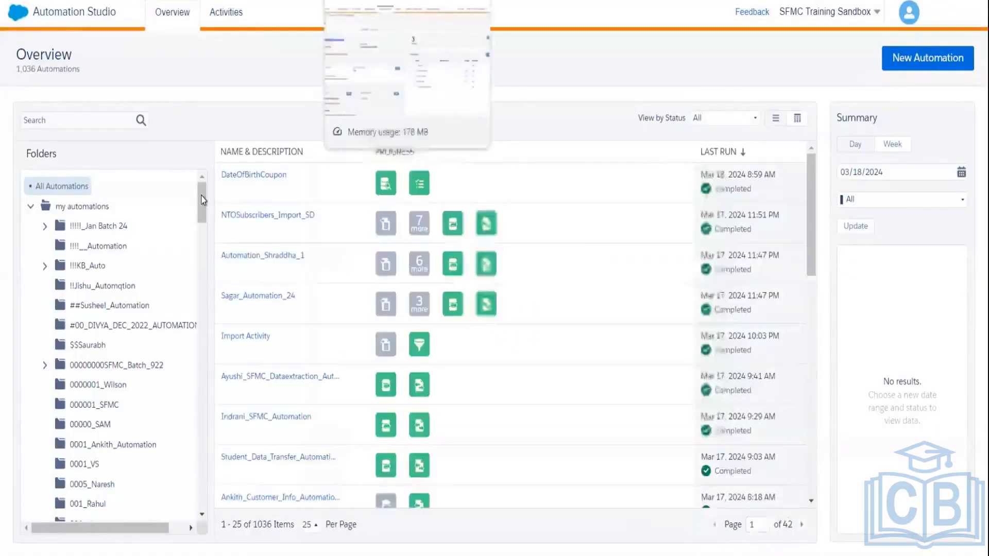
# Step: Filter the automation overview to the testing folder, showing its four automations including DateOfBirthCoupon
pyautogui.moveTo(199, 210); pyautogui.dragTo(203, 332)
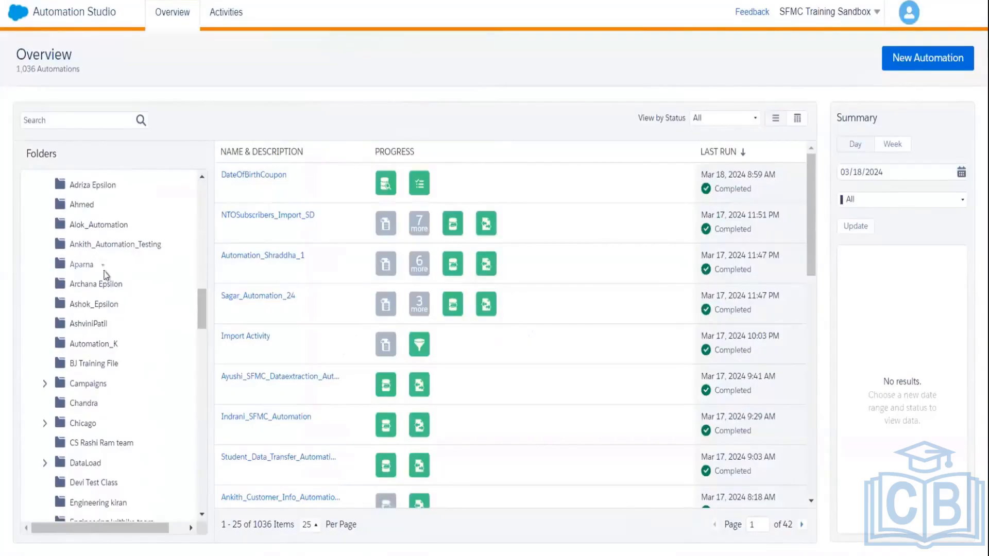
pyautogui.click(124, 246)
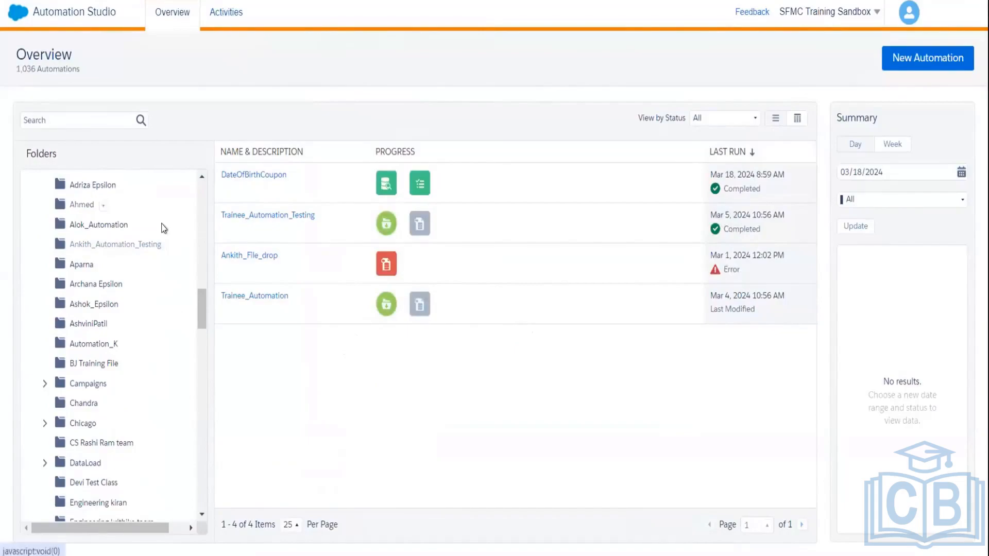
pyautogui.moveTo(202, 301); pyautogui.dragTo(202, 194)
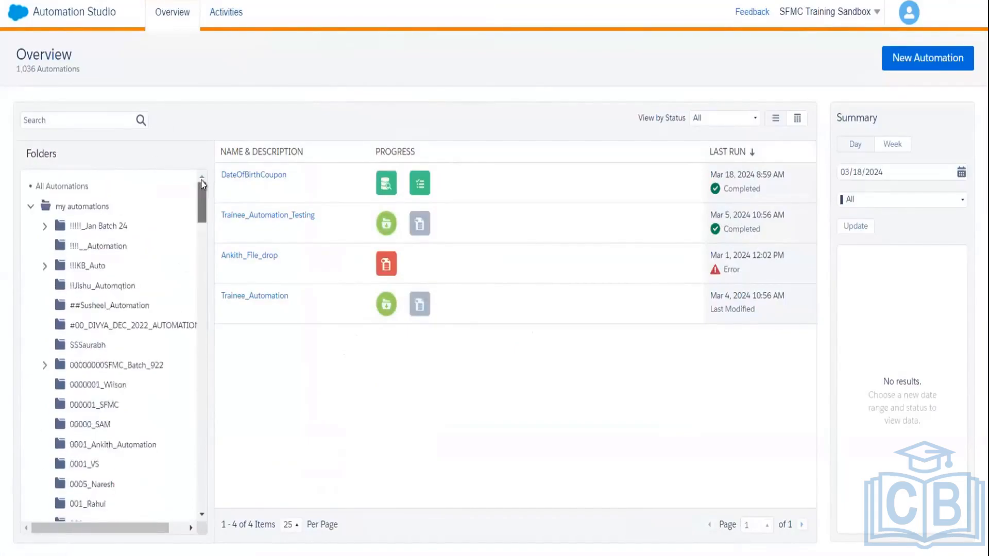
pyautogui.click(910, 15)
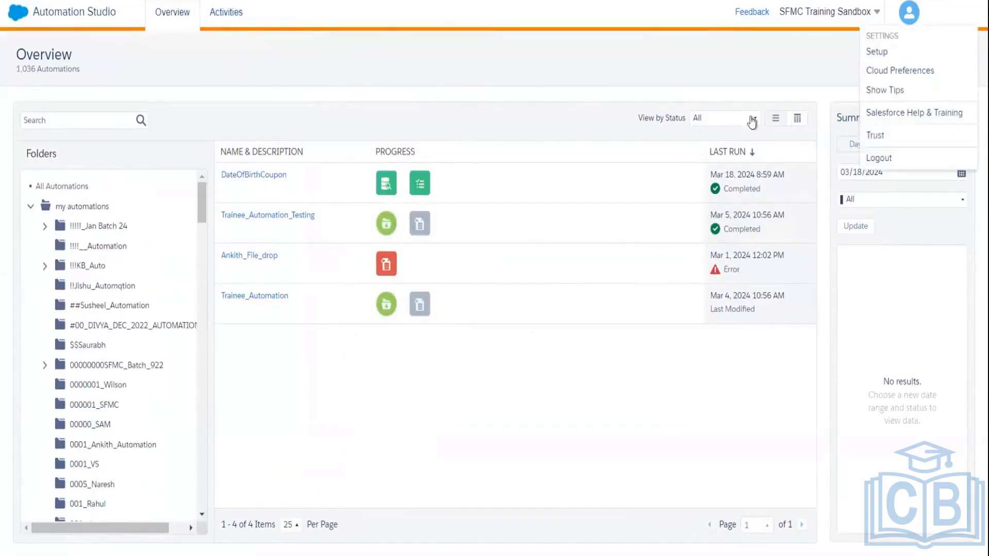
pyautogui.click(834, 63)
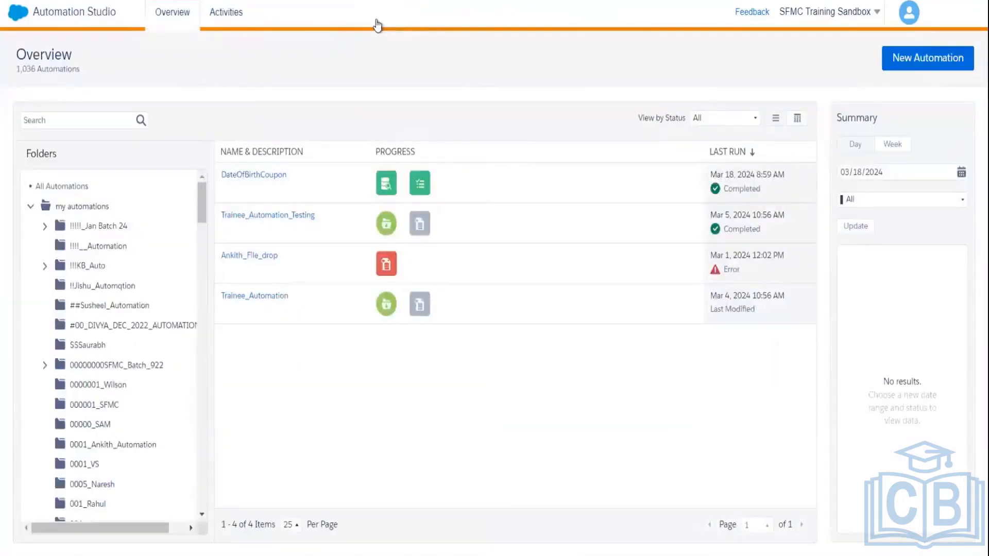
# Step: Start a new Schedule-triggered automation with a Data Extract activity as Step 1
pyautogui.click(911, 58)
pyautogui.moveTo(55, 207); pyautogui.dragTo(296, 221)
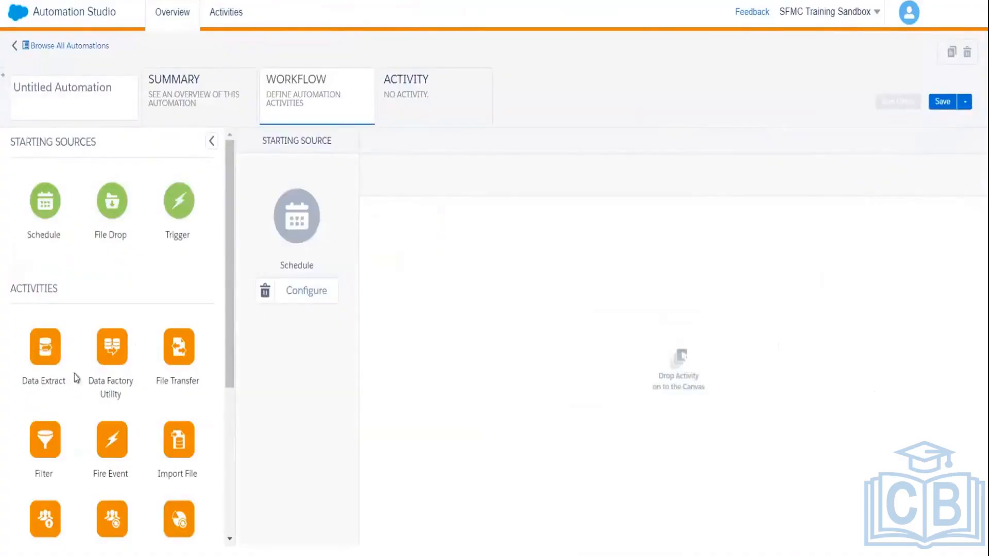
pyautogui.moveTo(155, 326); pyautogui.dragTo(462, 232)
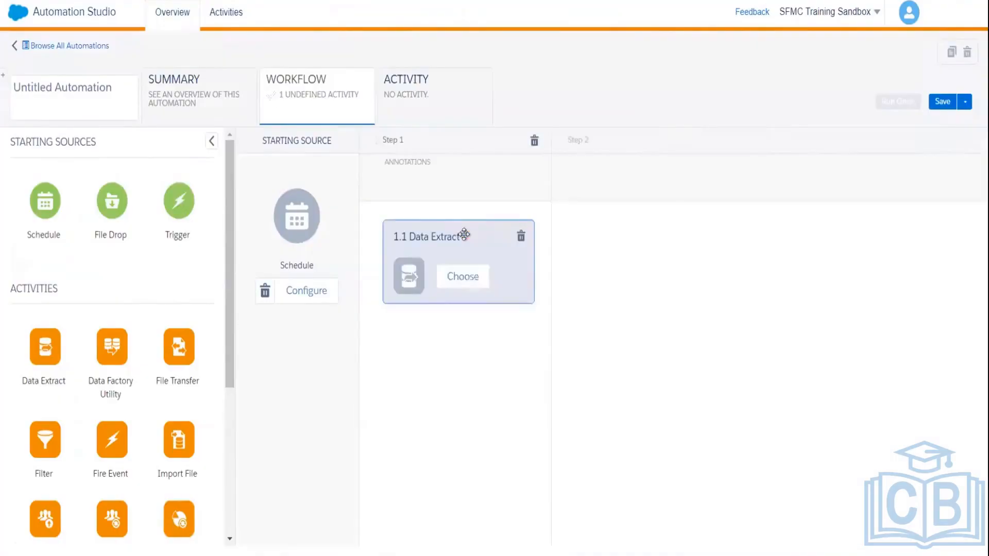
pyautogui.click(474, 277)
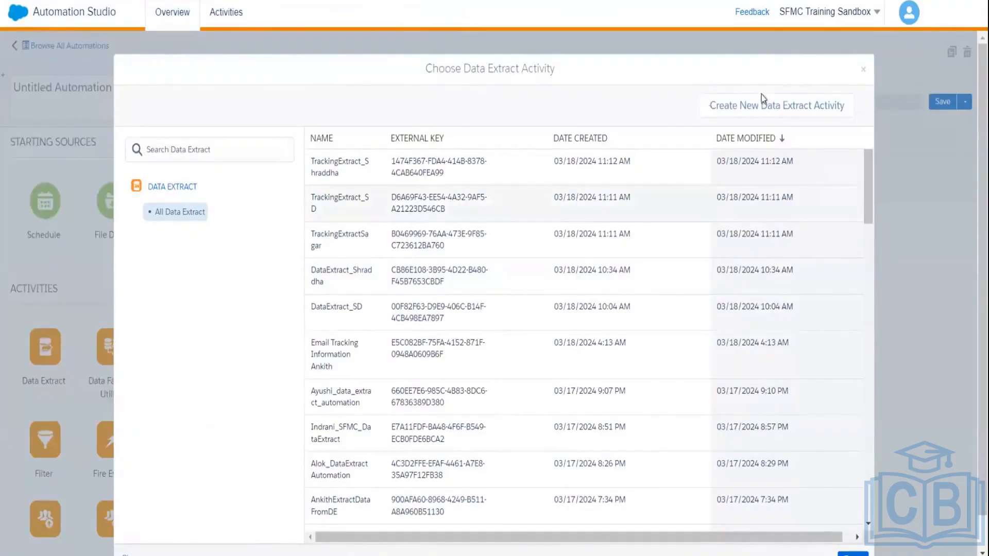
# Step: Name the new Data Extension Extract ExtractEmployeeData with an Employee- file pattern plus date wildcards
pyautogui.click(752, 105)
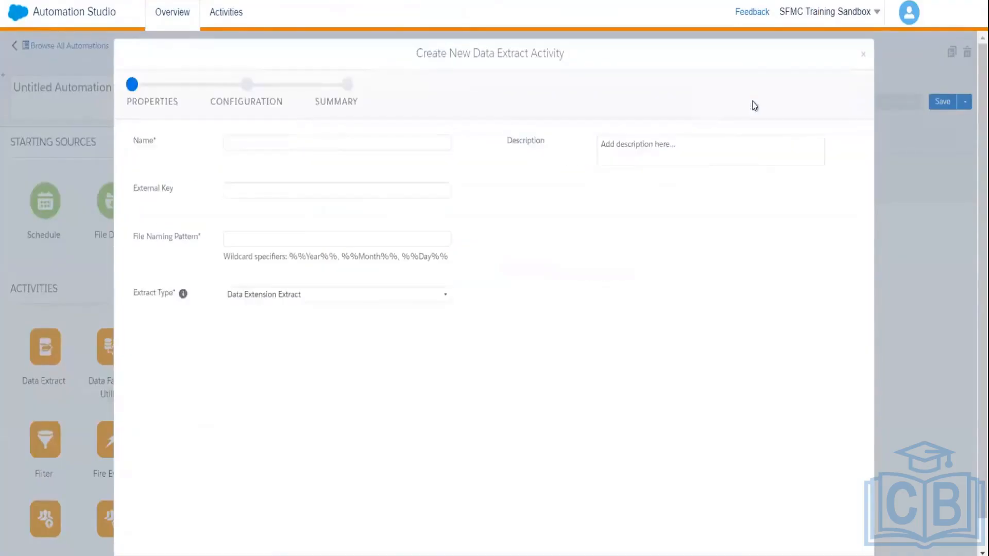
pyautogui.click(282, 142)
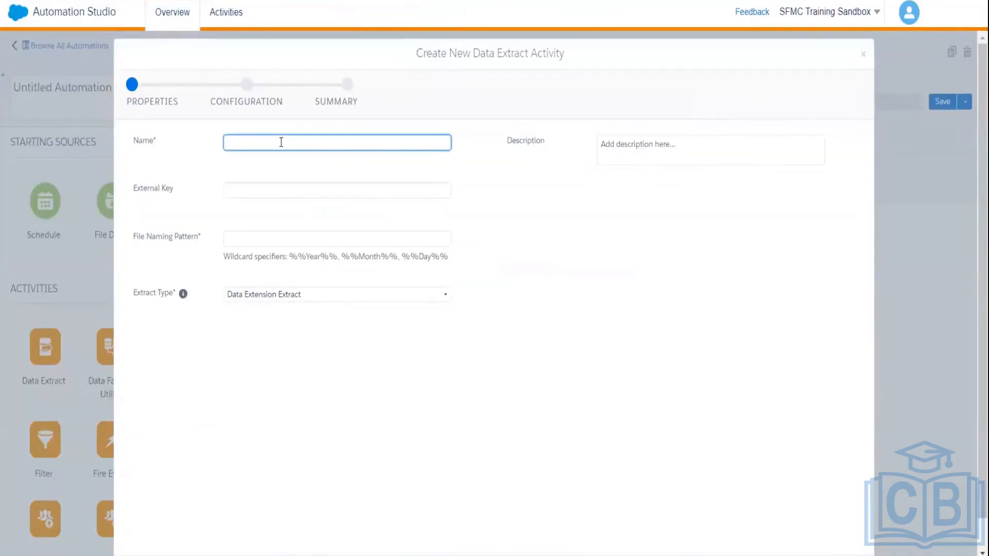
pyautogui.write('ExtractEmployeeData')
pyautogui.click(254, 232)
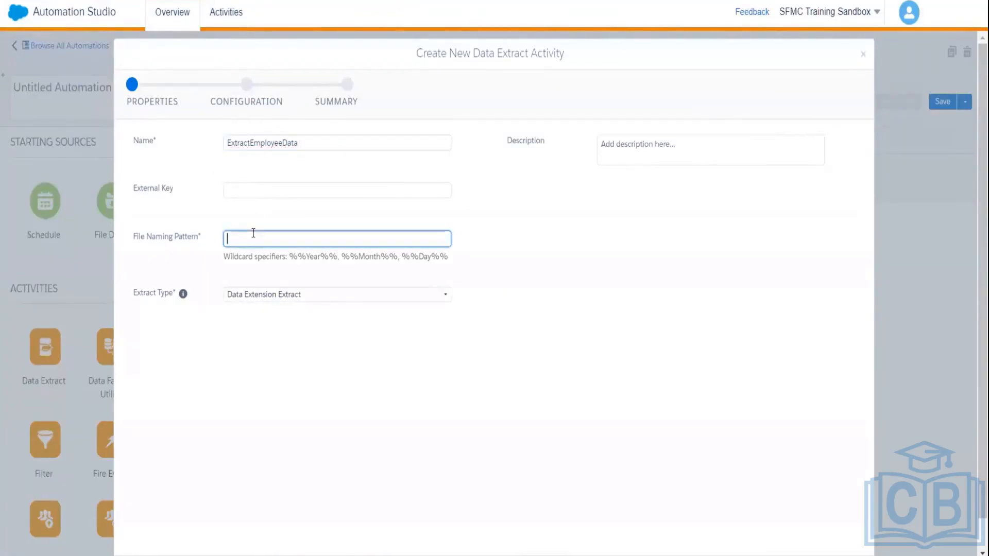
pyautogui.write('Employee--')
pyautogui.moveTo(289, 256); pyautogui.dragTo(452, 255)
pyautogui.hotkey('ctrl', 'c')
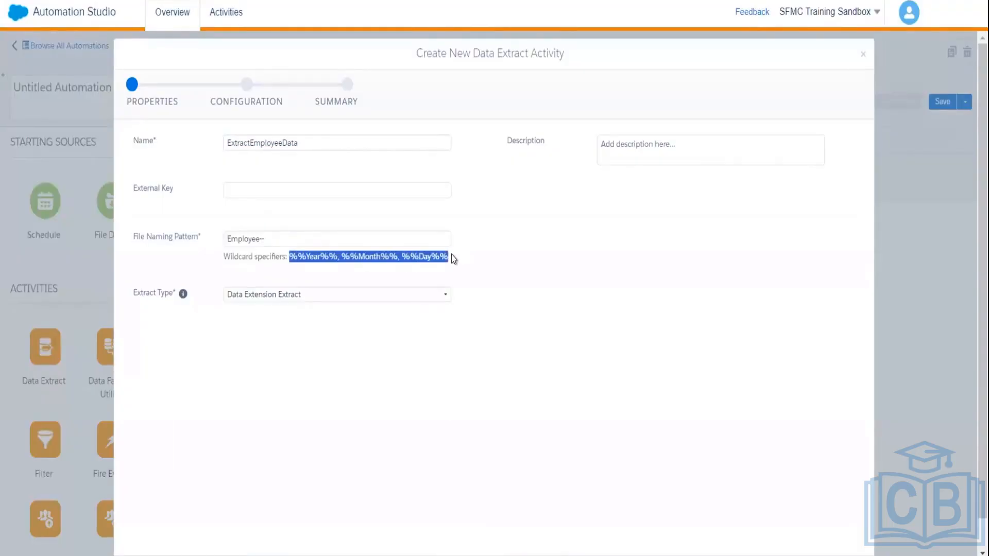
pyautogui.click(330, 234)
pyautogui.hotkey('ctrl', 'v')
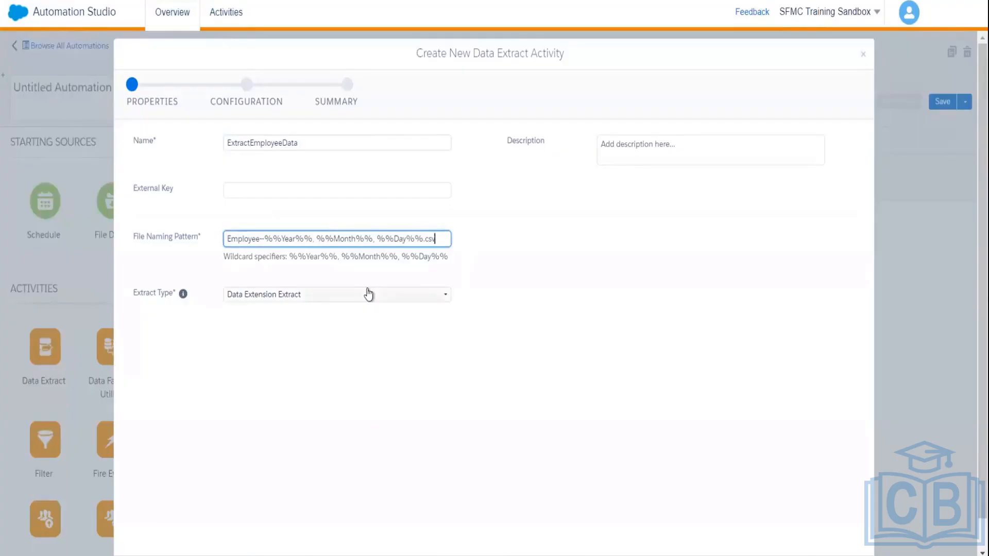
pyautogui.click(368, 293)
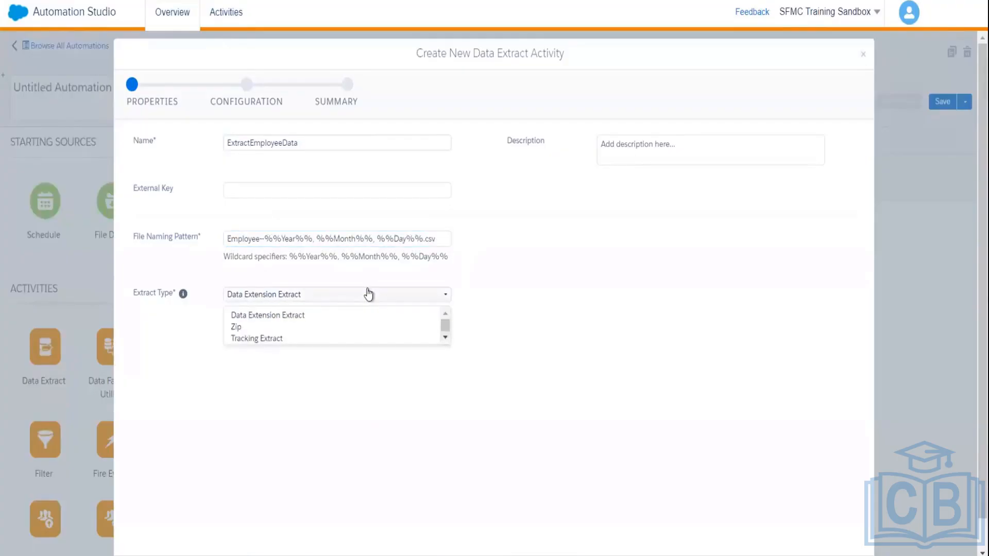
pyautogui.click(353, 314)
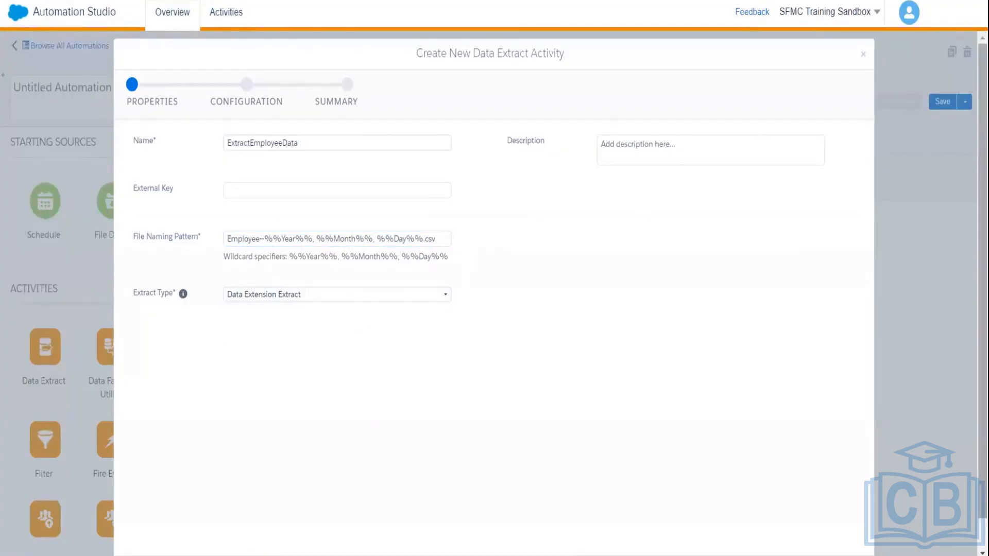
pyautogui.scroll(-2, 904, 442)
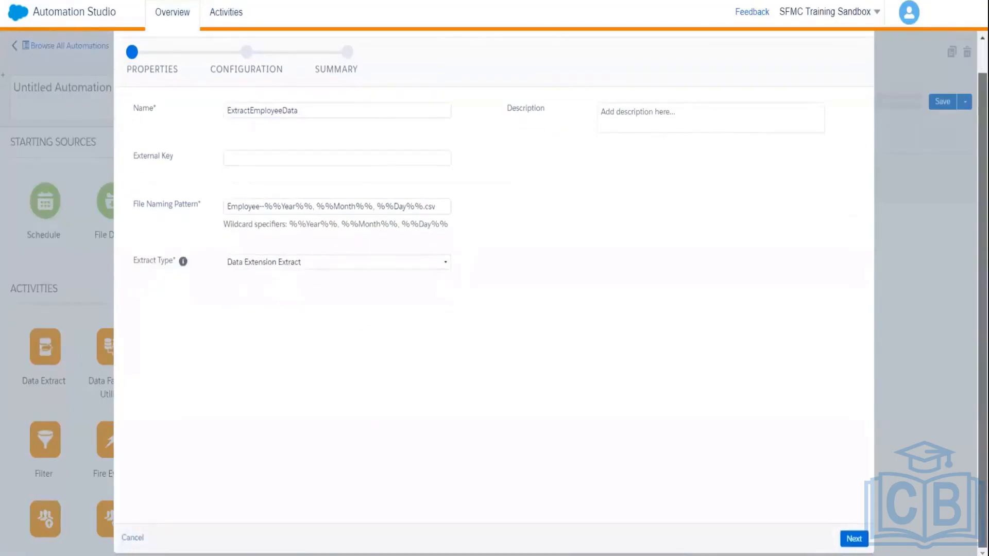
pyautogui.click(858, 538)
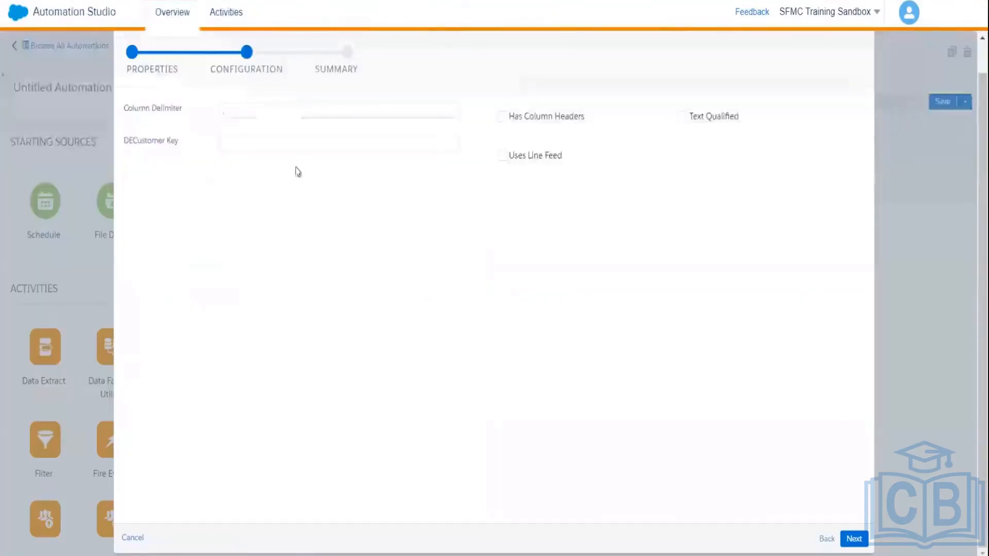
# Step: Paste EmployeeDE's customer key, include column headers, and finish the ExtractEmployeeData activity
pyautogui.click(286, 144)
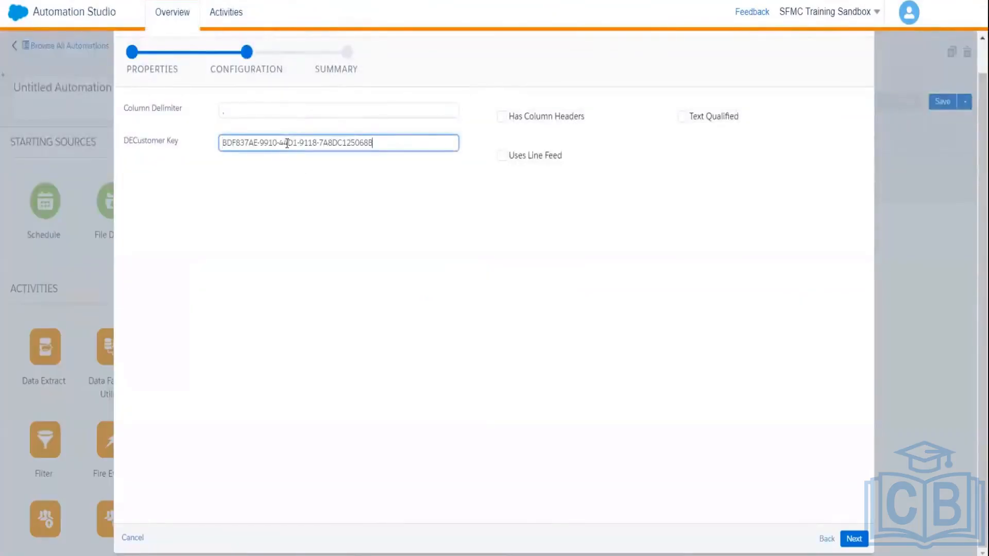
pyautogui.write('BDF837AE-9910-44D1-9118-7A8DC125068B')
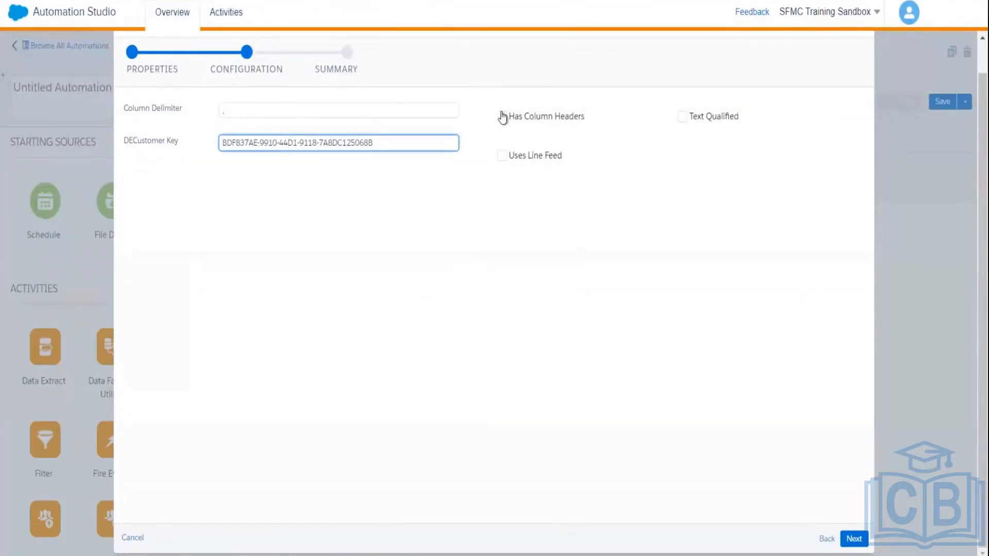
pyautogui.click(501, 116)
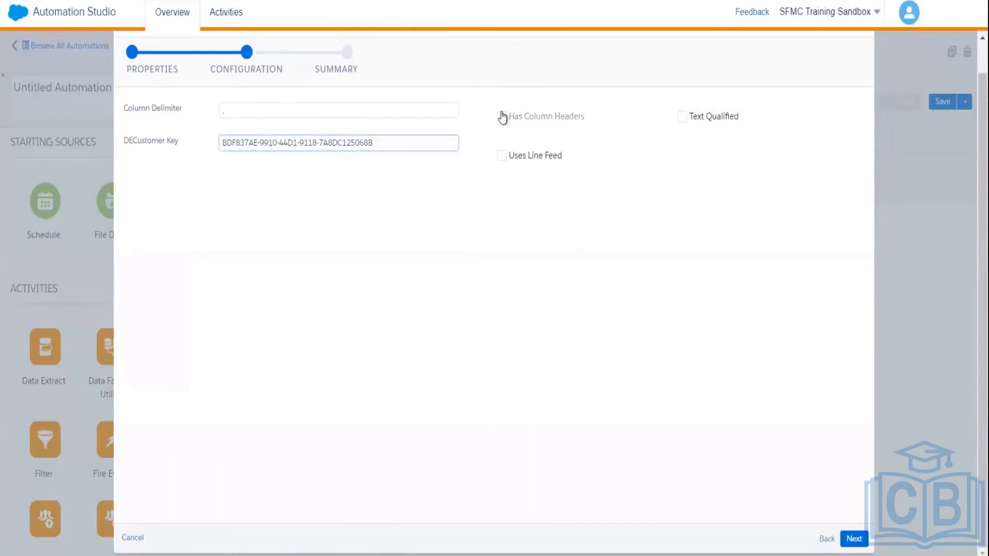
pyautogui.click(862, 540)
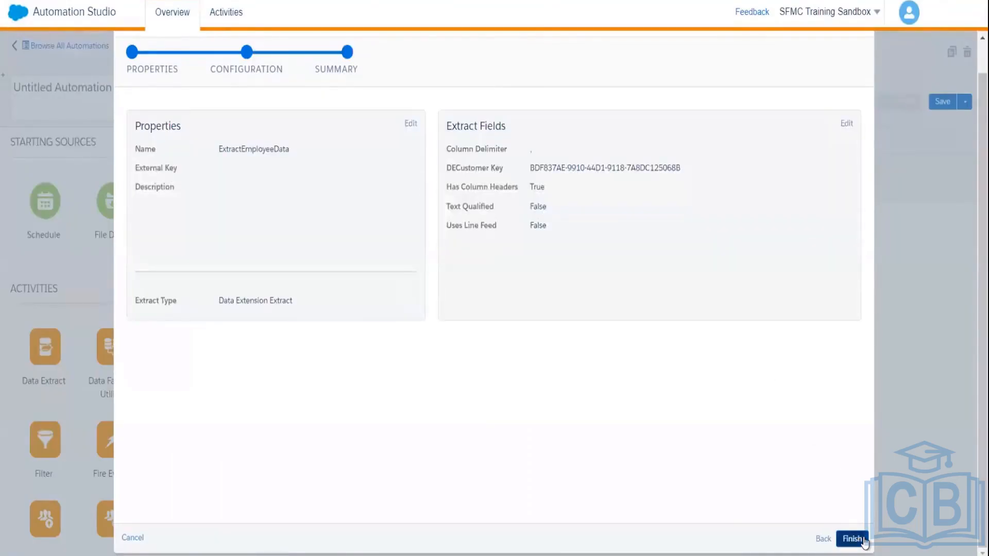
pyautogui.click(864, 540)
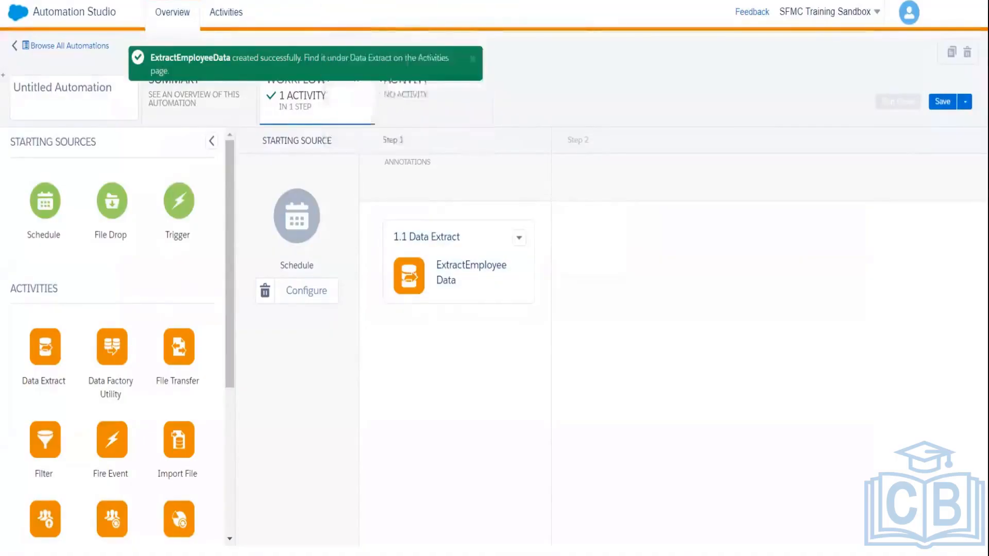
pyautogui.hotkey('alt', 'Tab')
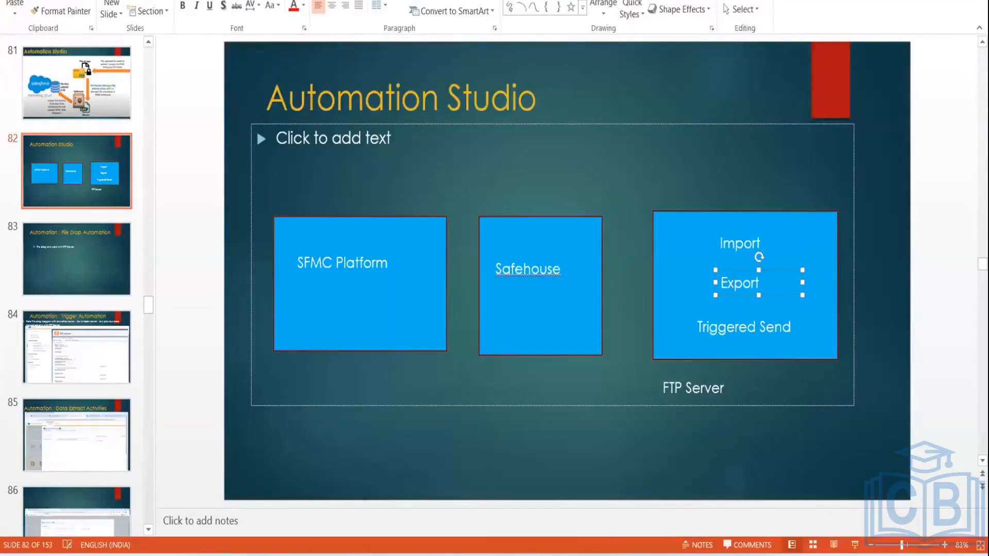
pyautogui.click(603, 555)
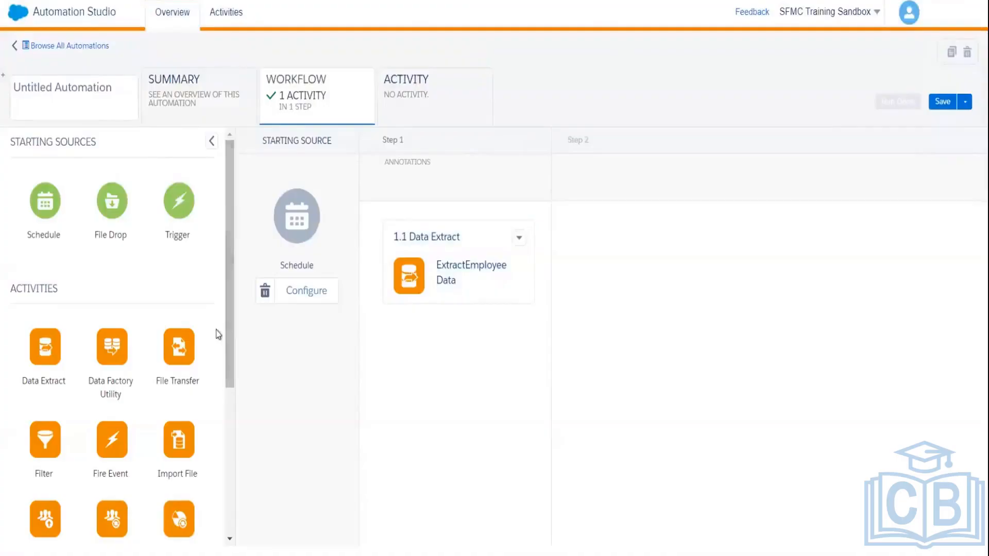
pyautogui.scroll(-1, 233, 351)
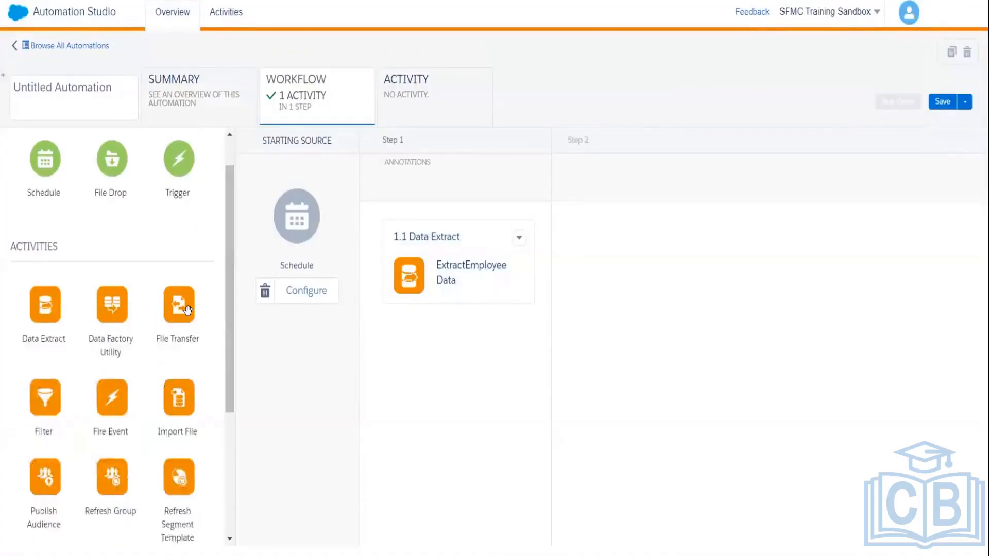
# Step: Add a File Transfer activity as Step 2 and begin creating a new file transfer
pyautogui.moveTo(186, 310); pyautogui.dragTo(622, 263)
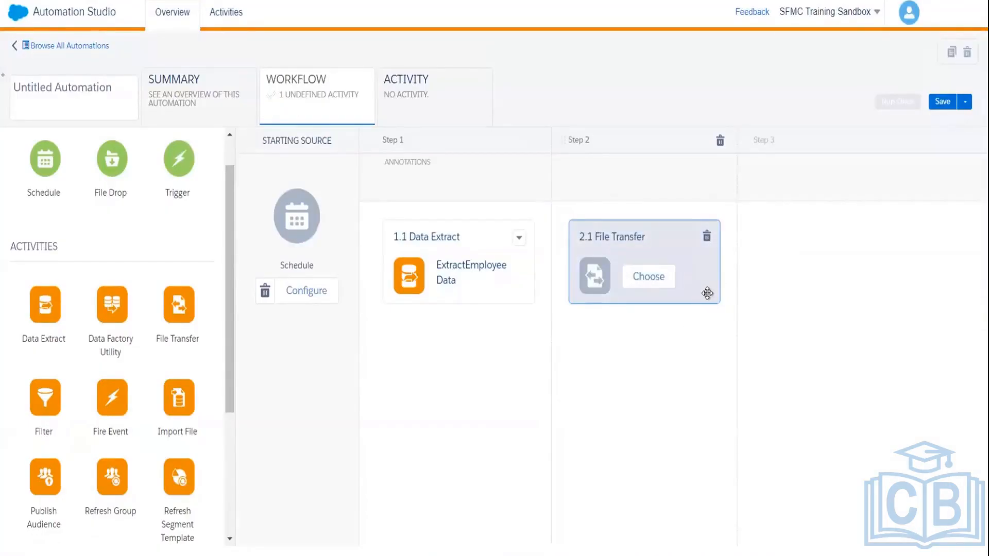
pyautogui.click(645, 281)
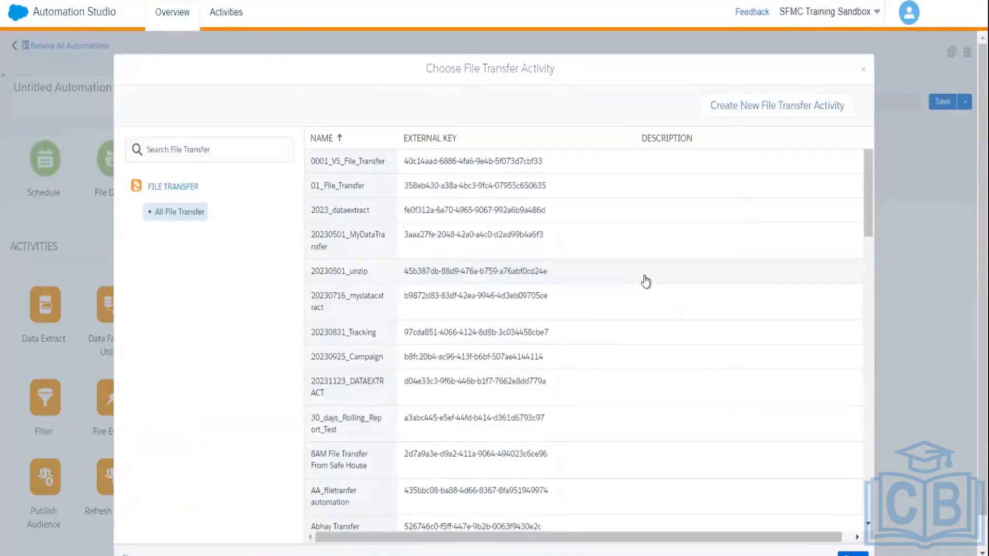
pyautogui.click(777, 109)
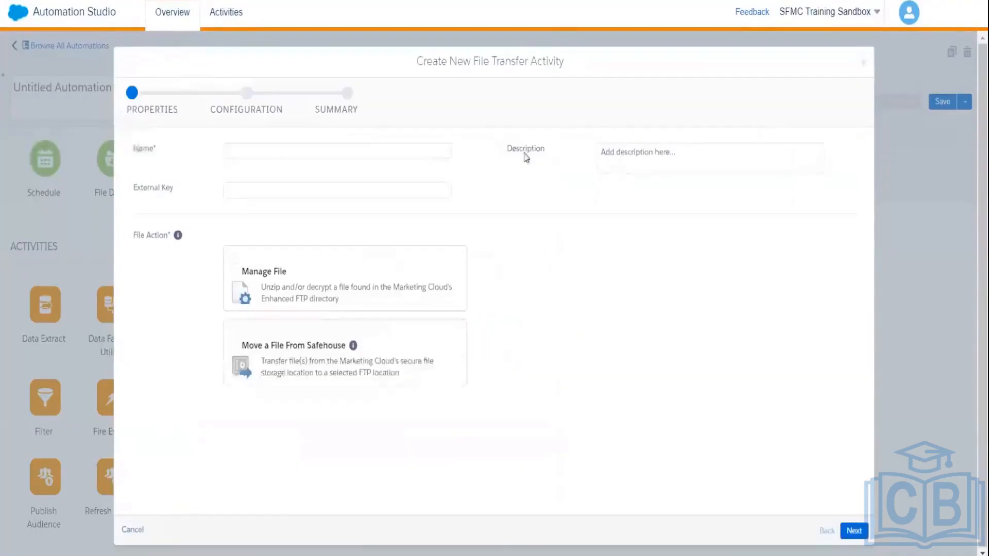
# Step: Name the file transfer EmployeeDataTransferToFTP with the Move a File From Safehouse action
pyautogui.click(289, 150)
pyautogui.write('E')
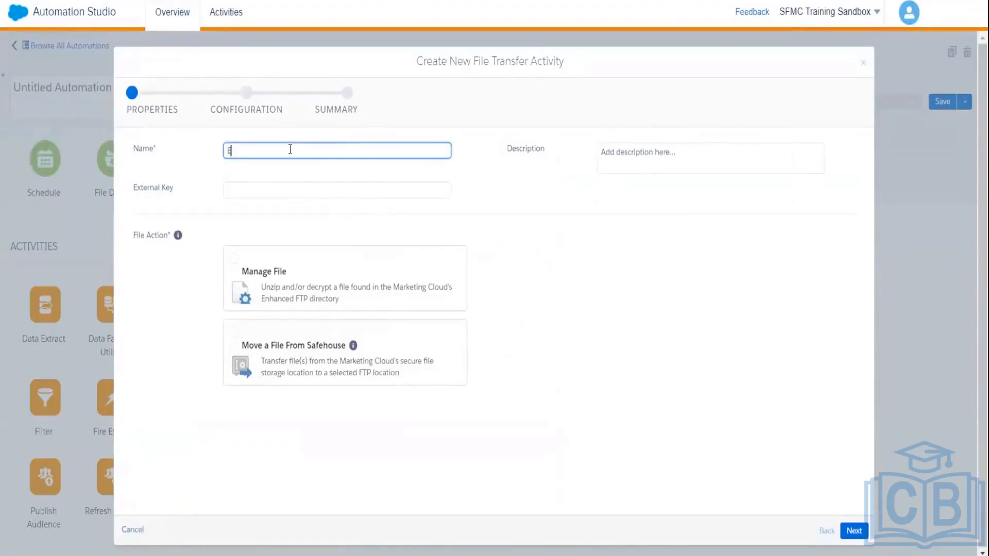
pyautogui.write('mployeeDataTransferToFTP')
pyautogui.click(238, 341)
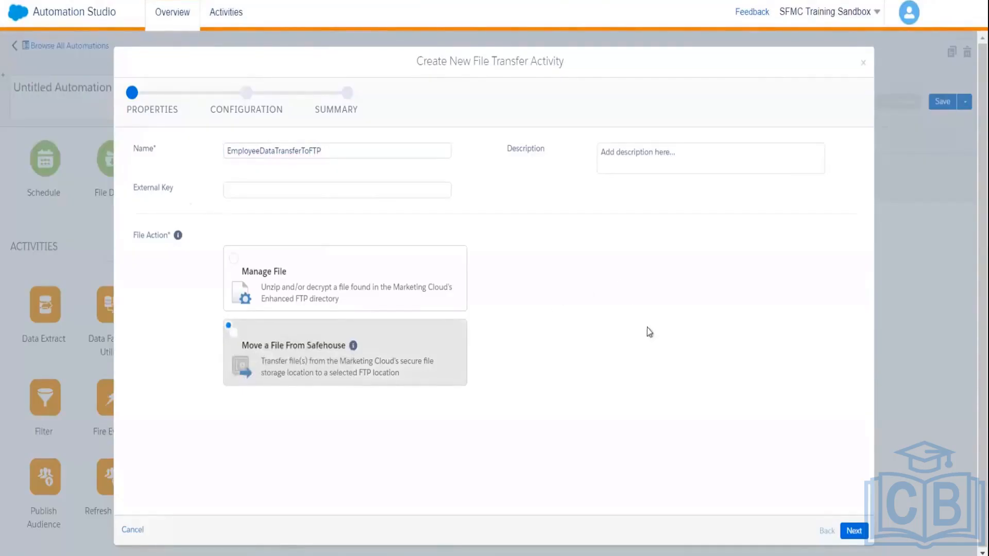
pyautogui.click(852, 531)
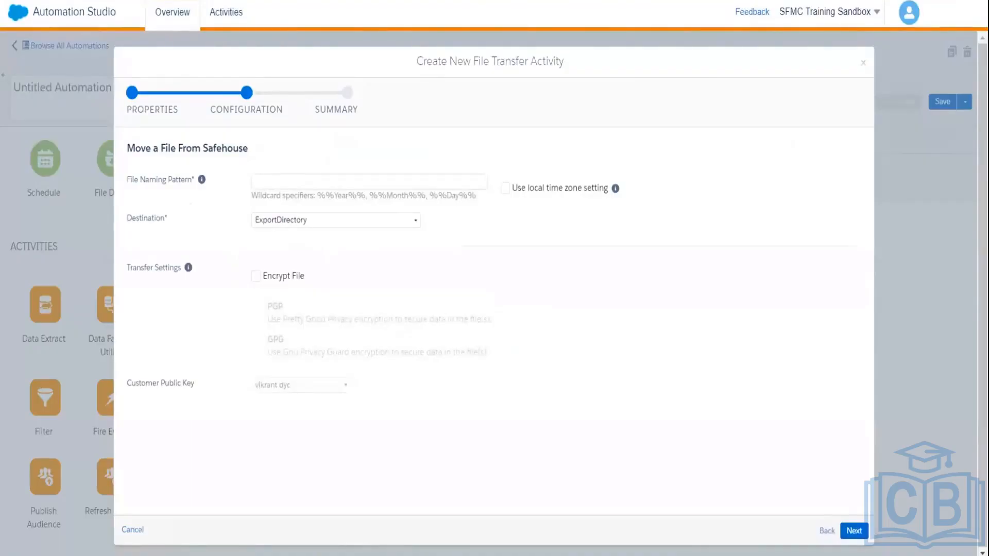
# Step: Set file pattern Employee--%%Year%%, %%Month%%, %%Day%%.csv and destination ExportDirectory, then finish the transfer
pyautogui.click(356, 175)
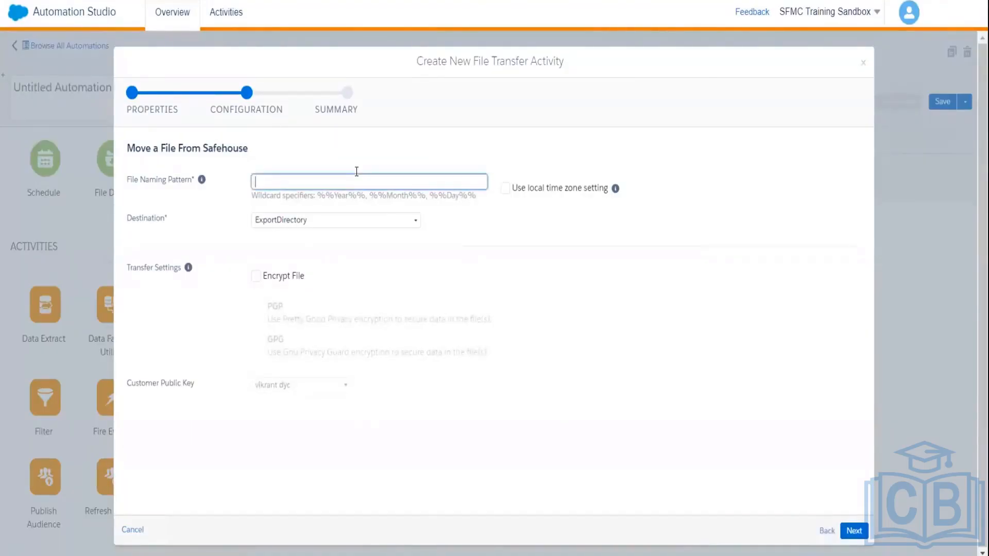
pyautogui.write('Employee--%%Year%%, %%Month%%, %%Day%%.csv')
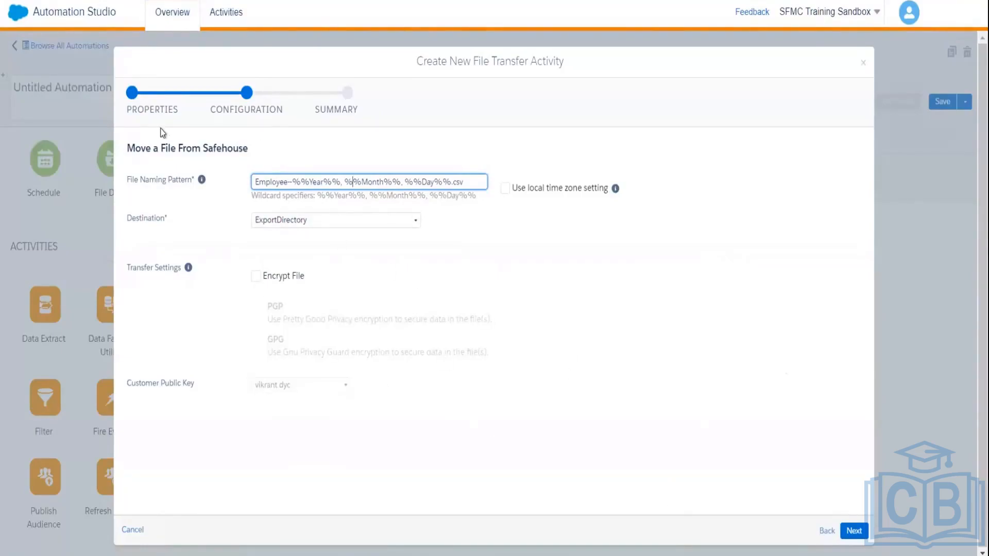
pyautogui.click(144, 109)
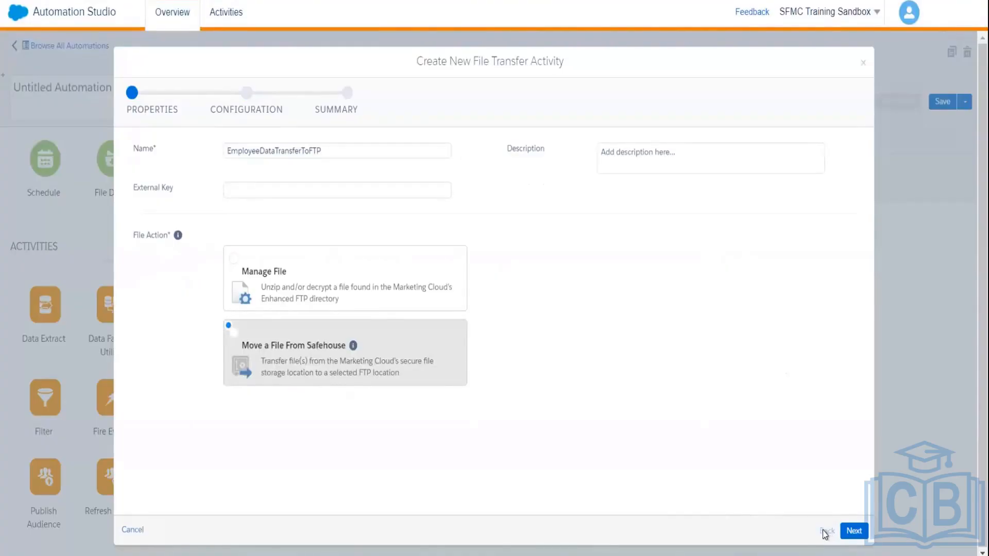
pyautogui.click(853, 531)
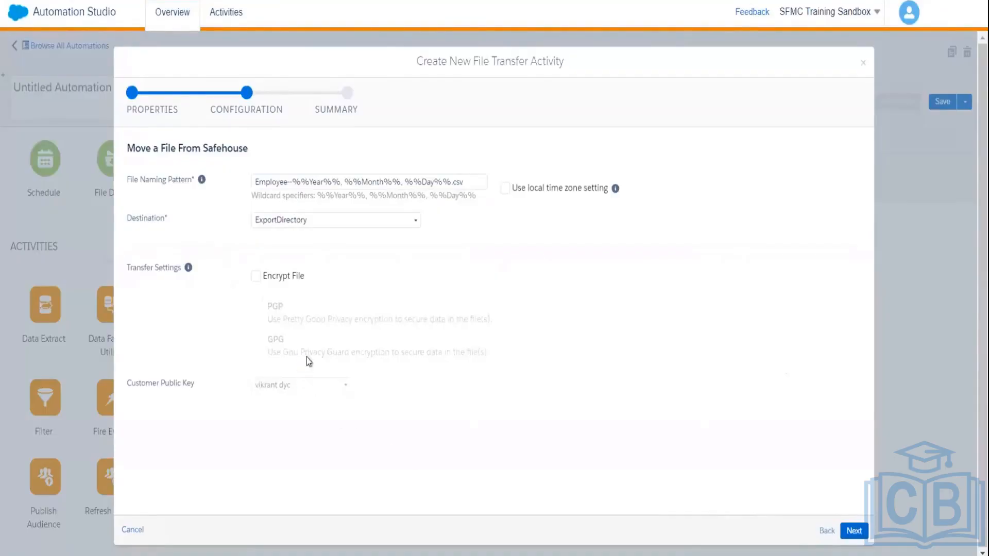
pyautogui.click(309, 230)
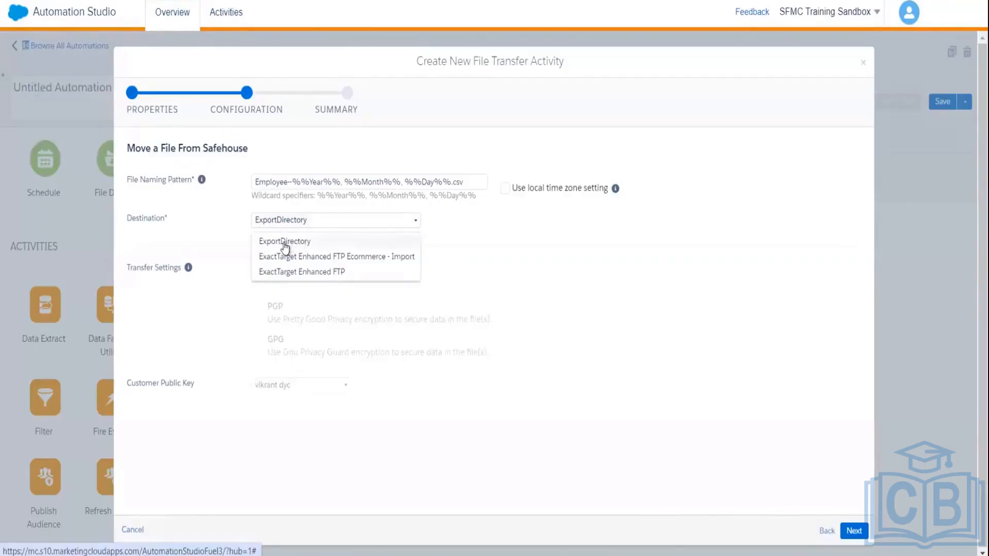
pyautogui.click(285, 244)
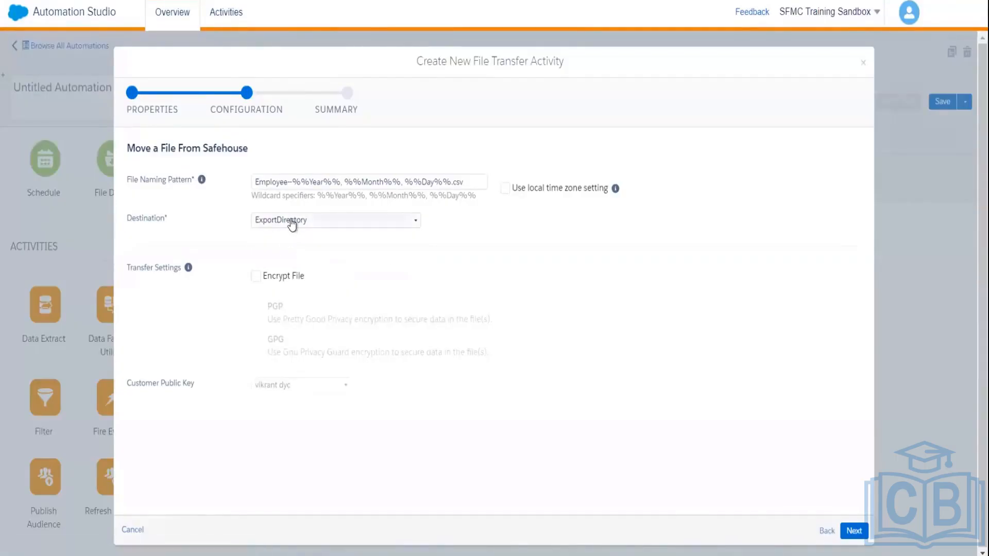
pyautogui.click(292, 223)
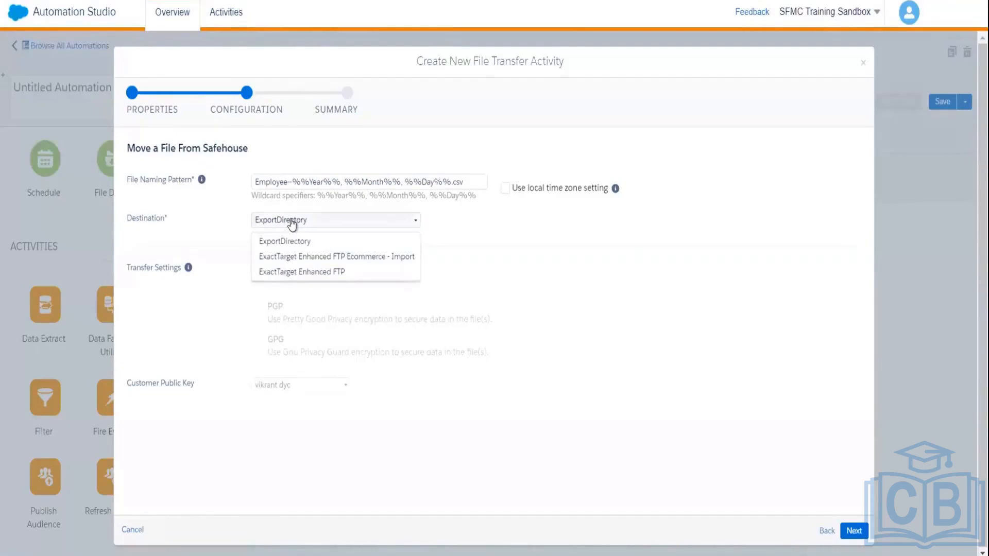
pyautogui.click(296, 246)
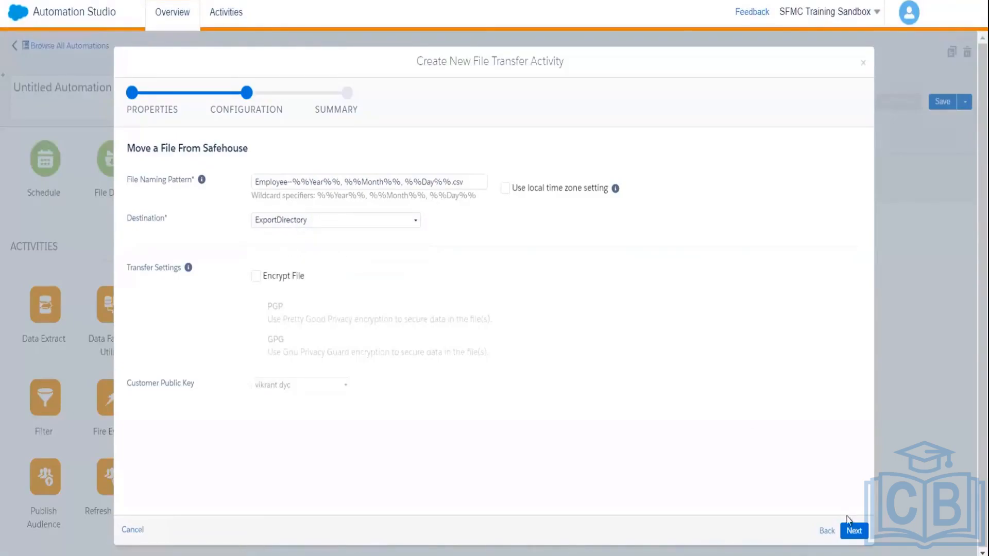
pyautogui.click(854, 536)
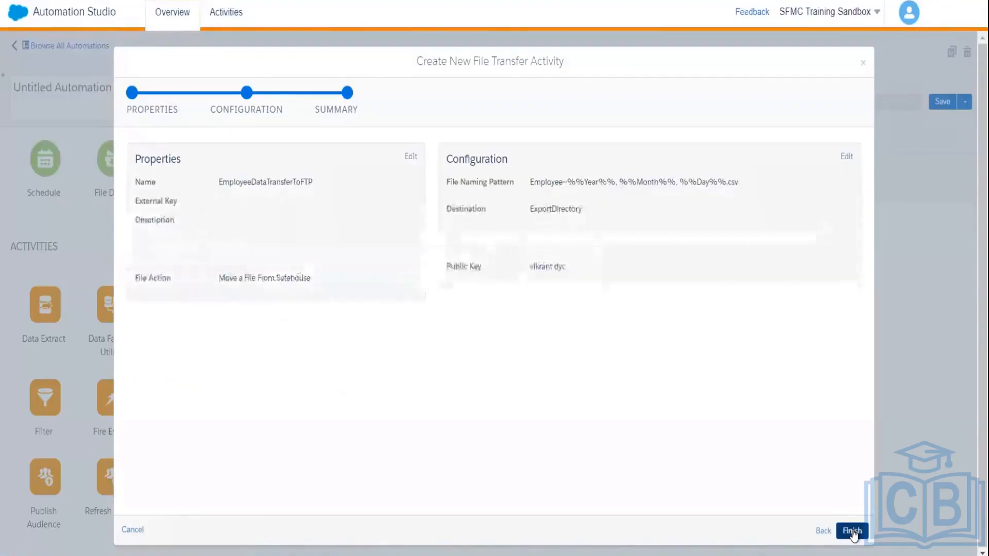
pyautogui.click(852, 531)
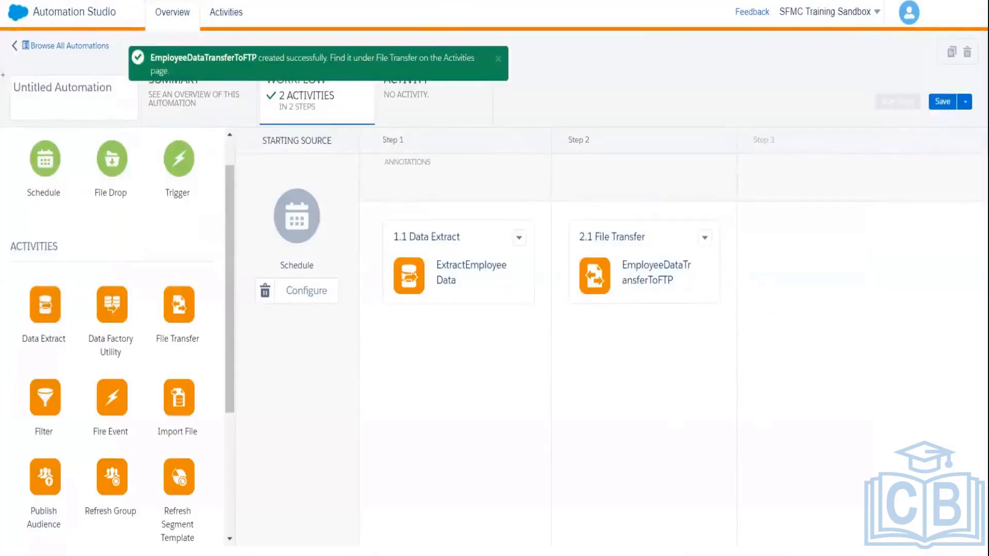
# Step: Save the two-step automation as EmployeeDEDataExport in the automation testing folder
pyautogui.click(947, 103)
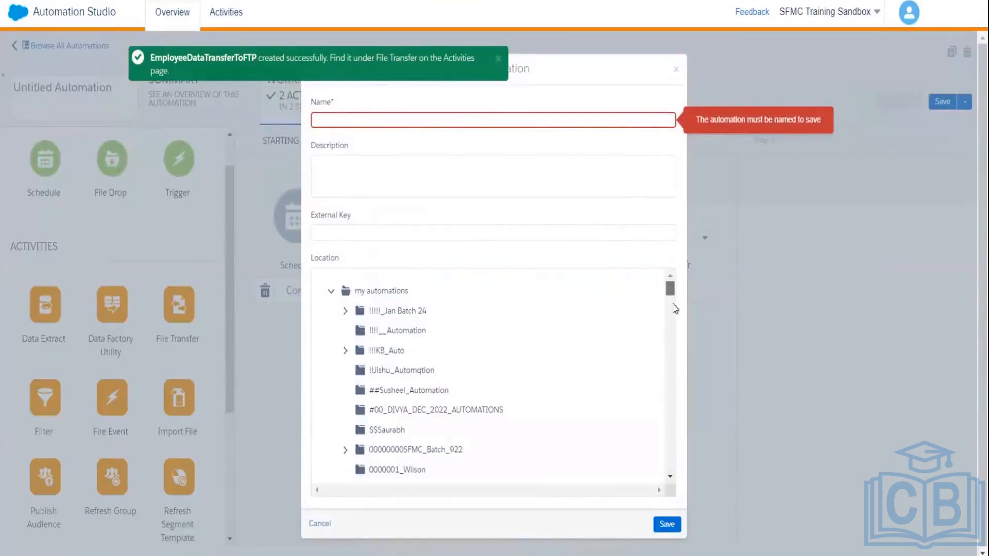
pyautogui.scroll(-10, 675, 308)
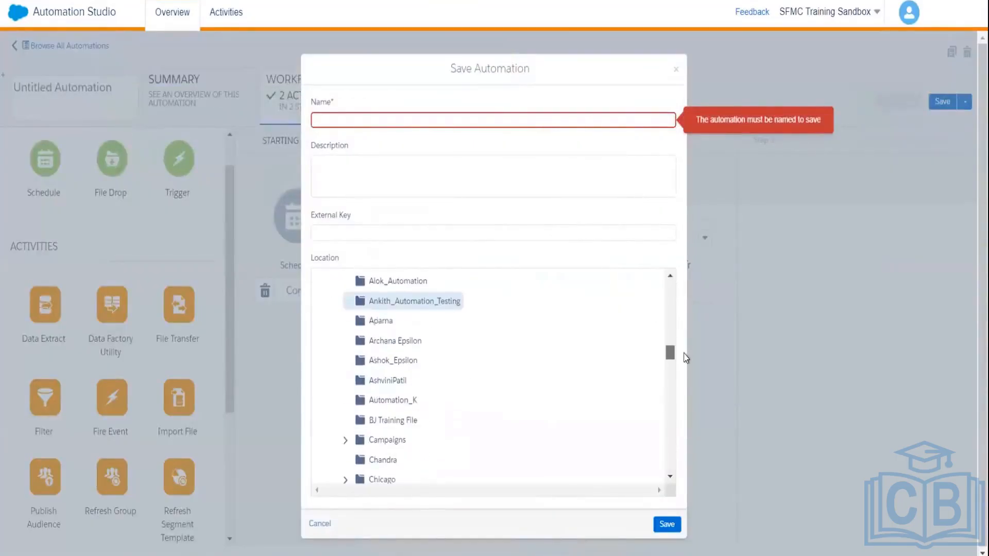
pyautogui.click(448, 304)
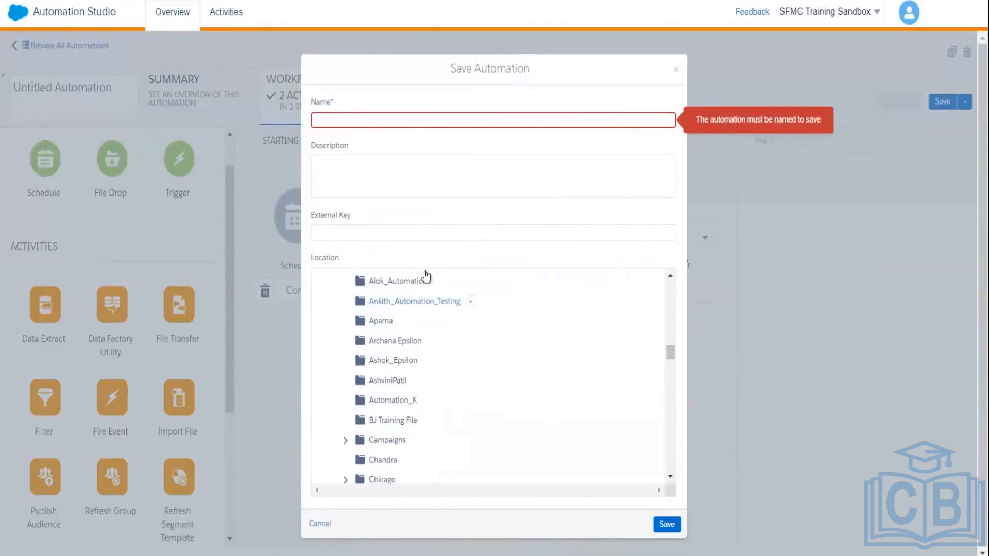
pyautogui.click(355, 120)
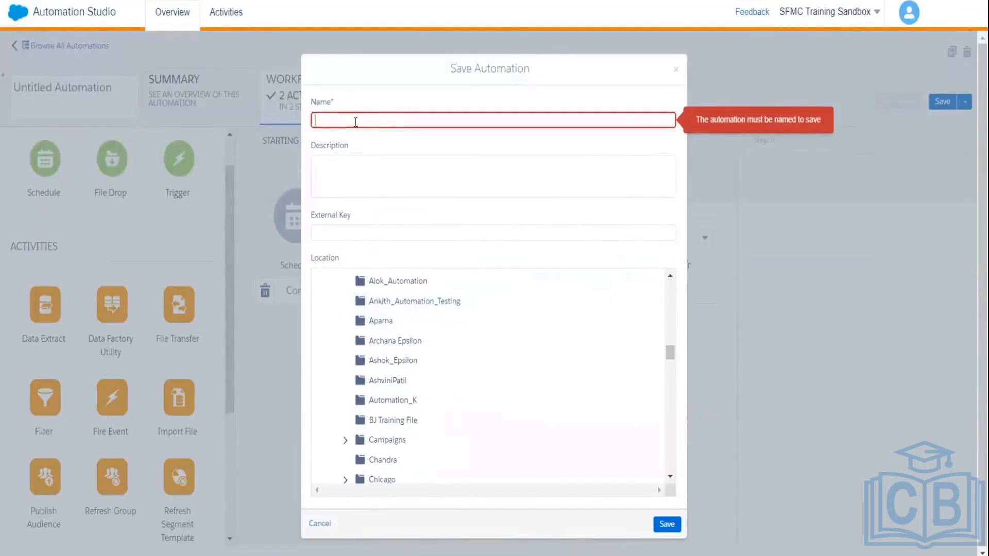
pyautogui.click(393, 304)
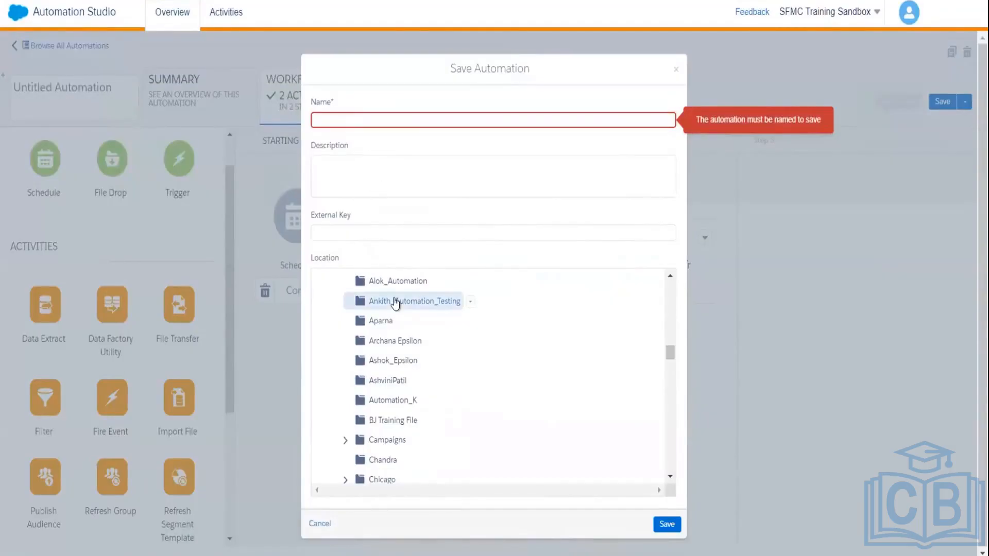
pyautogui.click(347, 119)
pyautogui.write('E')
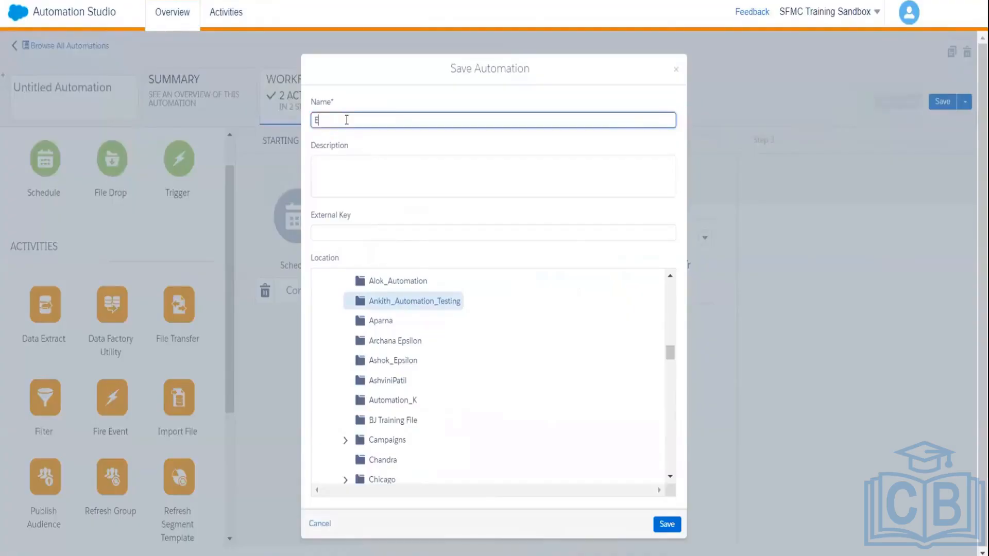
pyautogui.write('mplo')
pyautogui.write('yeeDE')
pyautogui.write('Data')
pyautogui.write('Tran')
pyautogui.press('BackSpace')
pyautogui.press('BackSpace')
pyautogui.press('BackSpace')
pyautogui.write('Export')
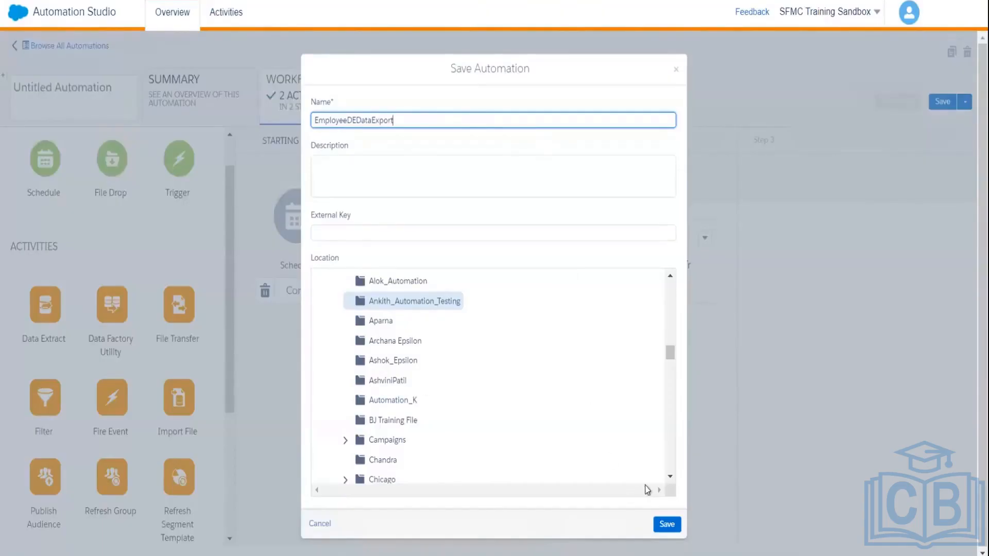
pyautogui.click(666, 525)
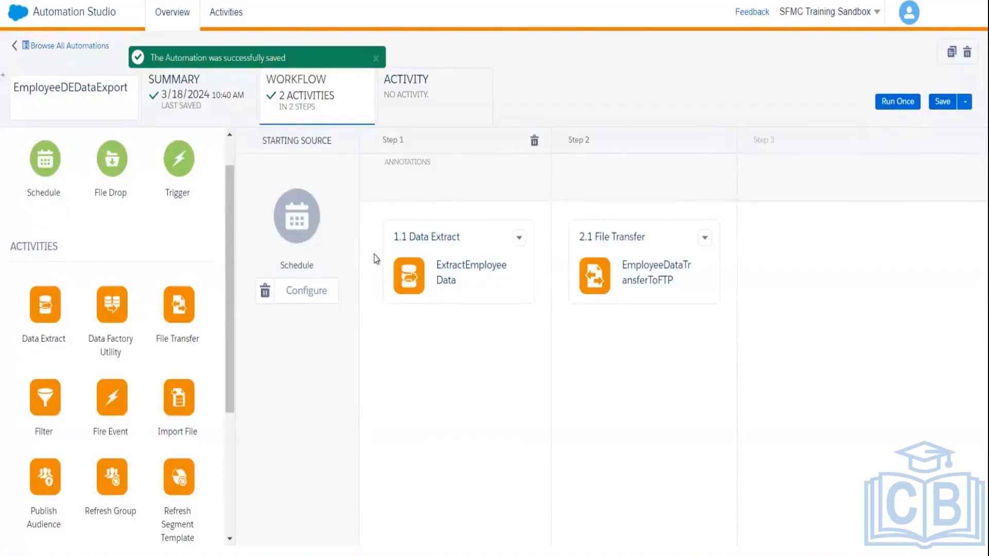
pyautogui.click(415, 242)
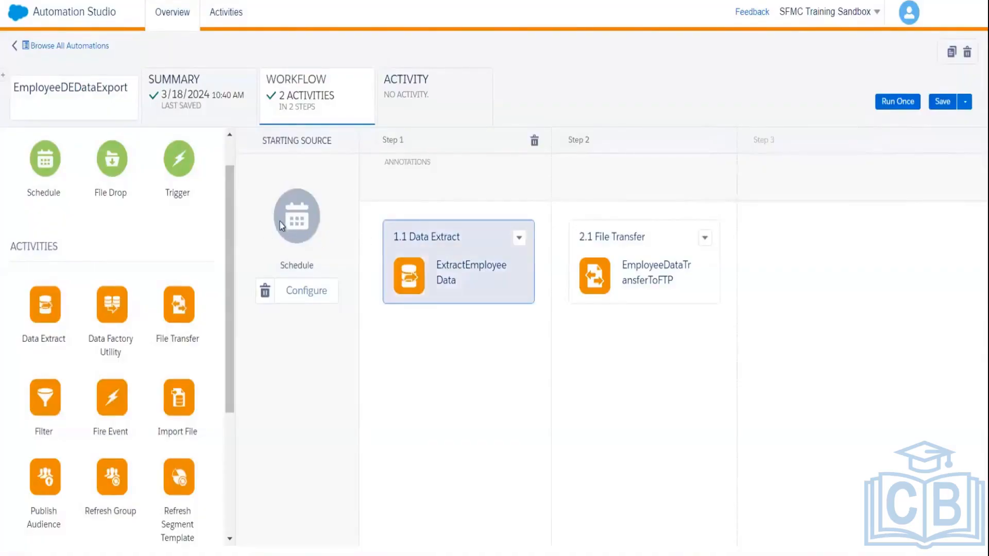
pyautogui.click(305, 293)
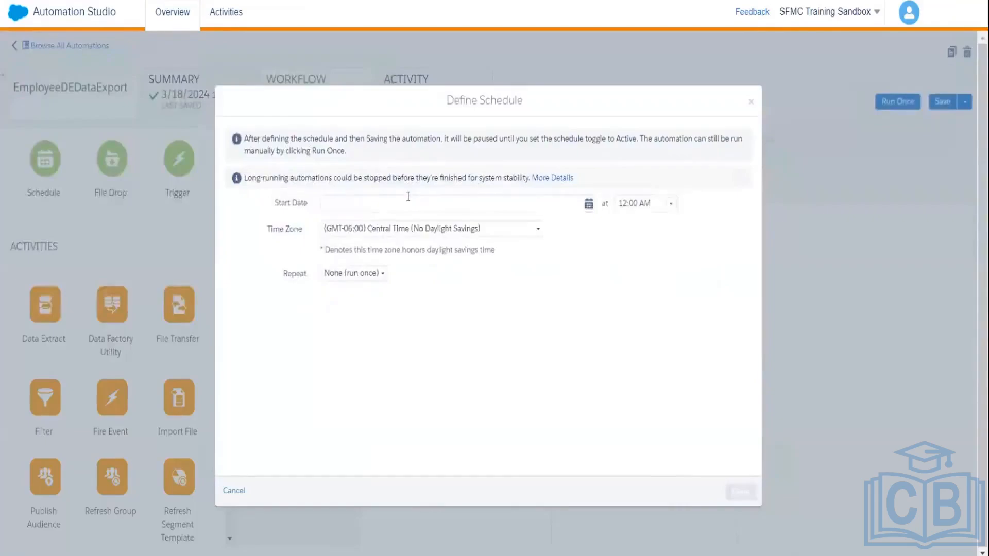
pyautogui.click(407, 198)
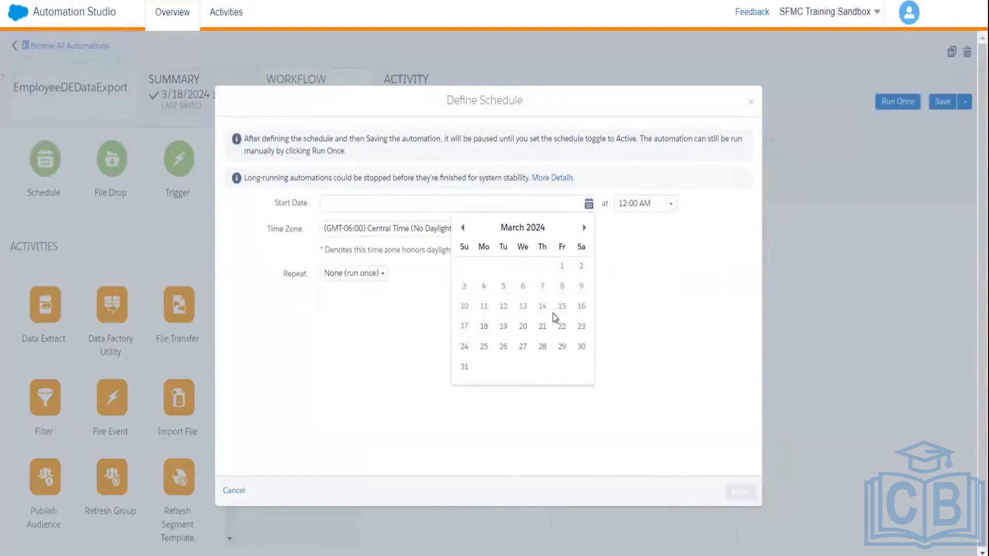
pyautogui.click(338, 275)
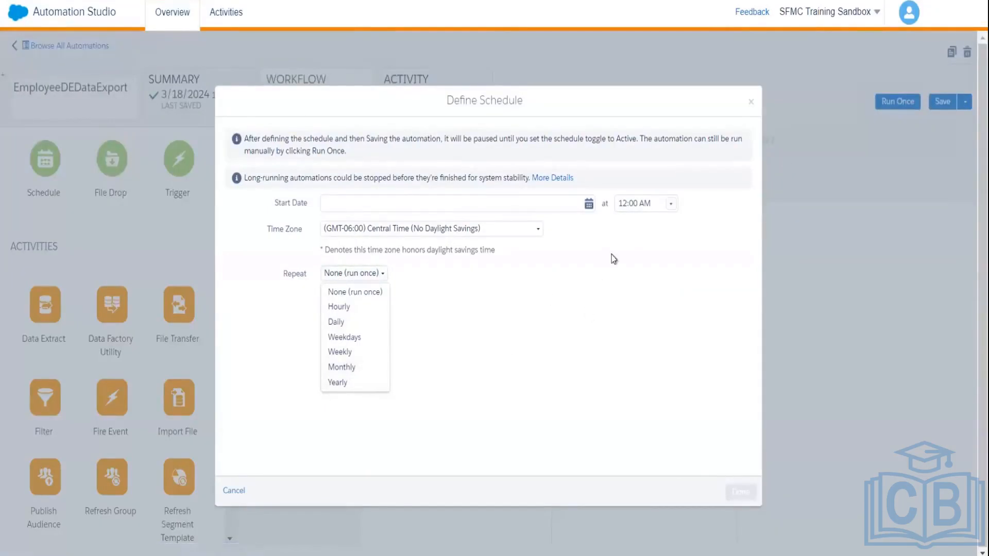
pyautogui.click(752, 105)
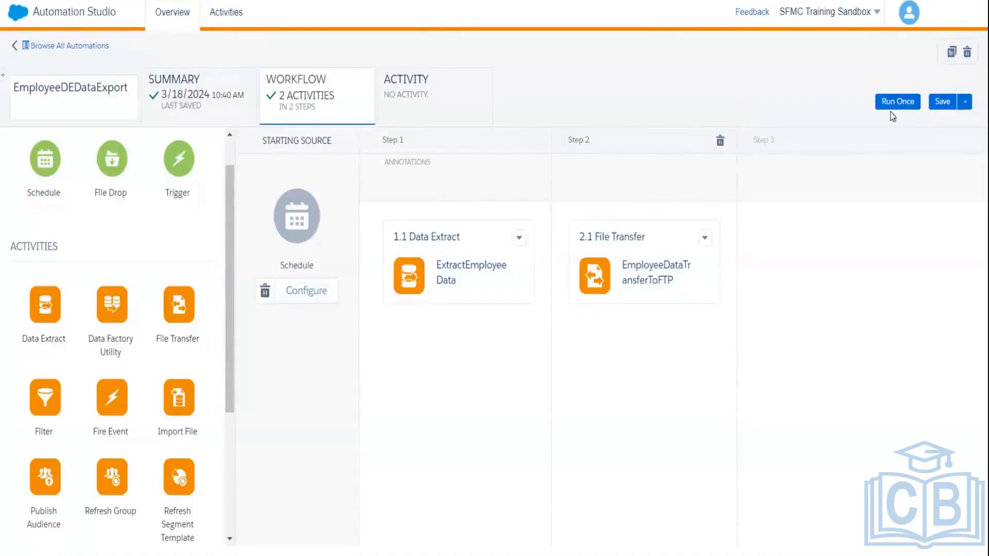
# Step: Resave EmployeeDEDataExport and run it once now with both Step 1 and Step 2 selected
pyautogui.click(942, 102)
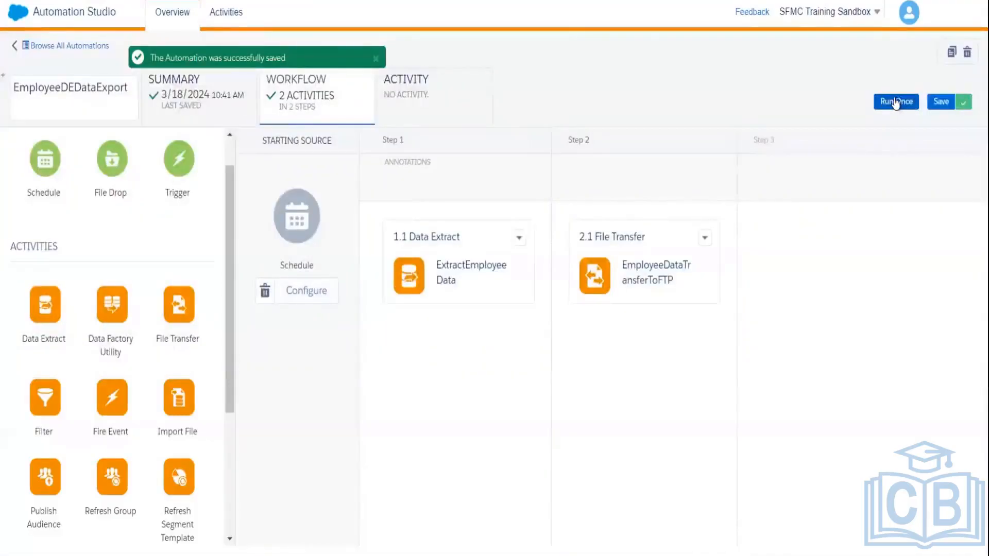
pyautogui.click(896, 102)
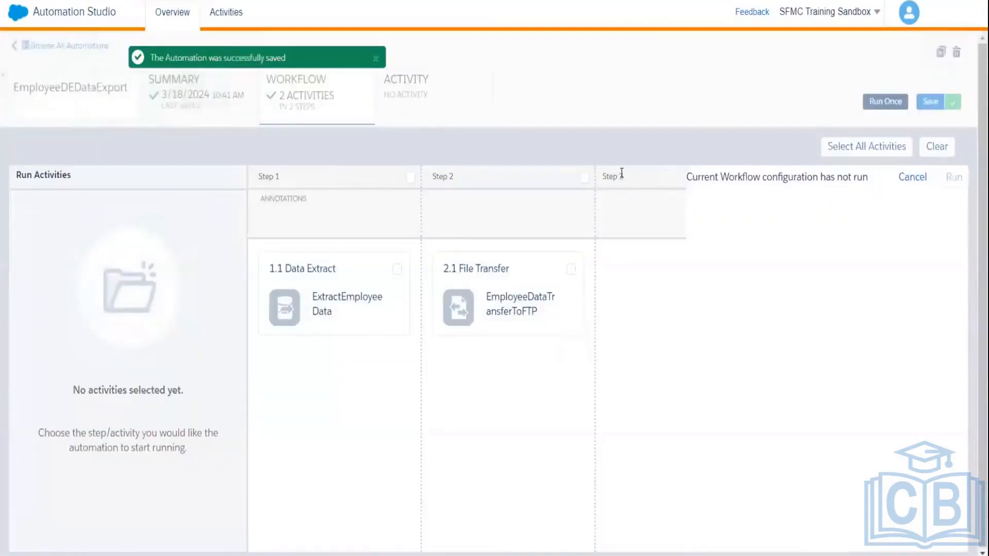
pyautogui.click(412, 183)
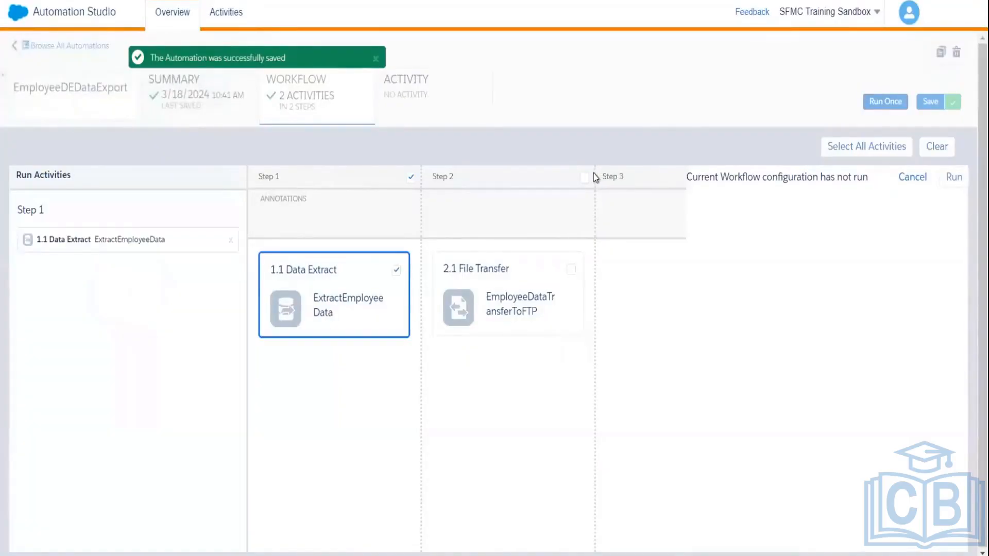
pyautogui.click(585, 181)
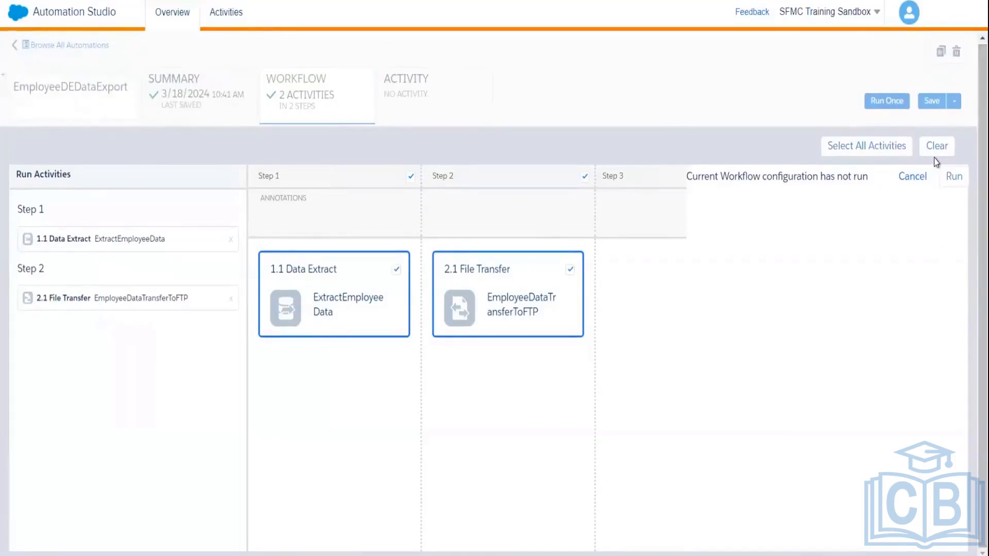
pyautogui.click(953, 177)
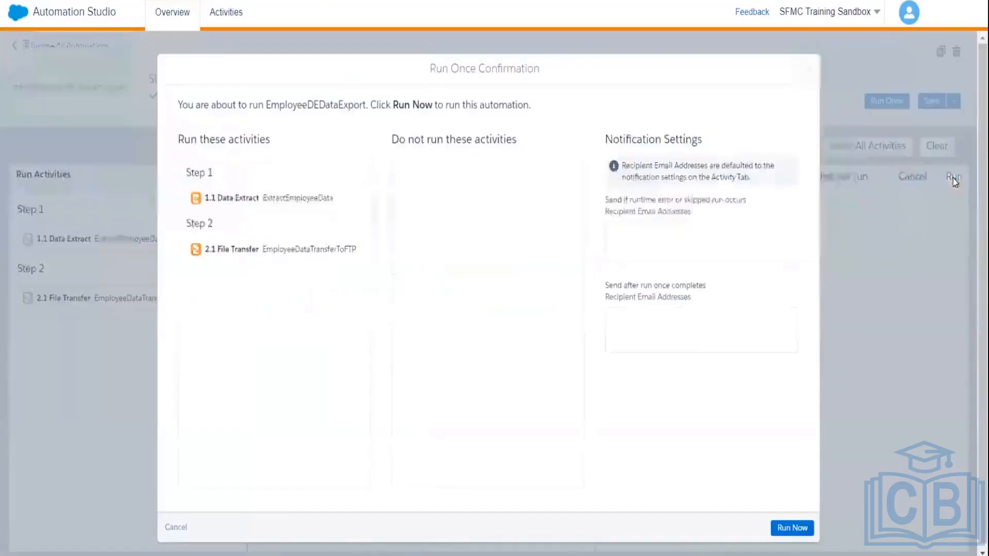
pyautogui.click(781, 527)
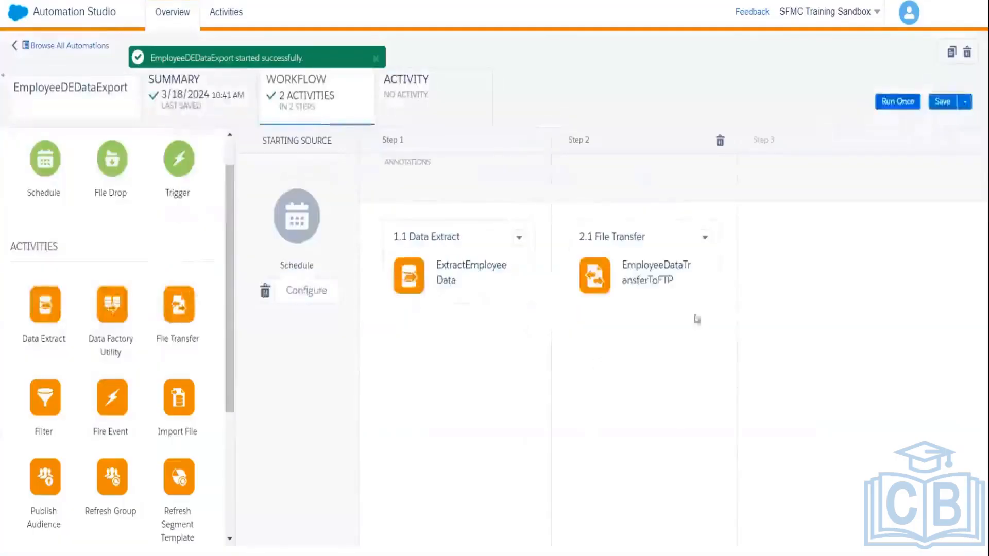
# Step: Enter runtime error and run completion notification e-mail addresses, then confirm the run completed 100% successfully
pyautogui.click(416, 97)
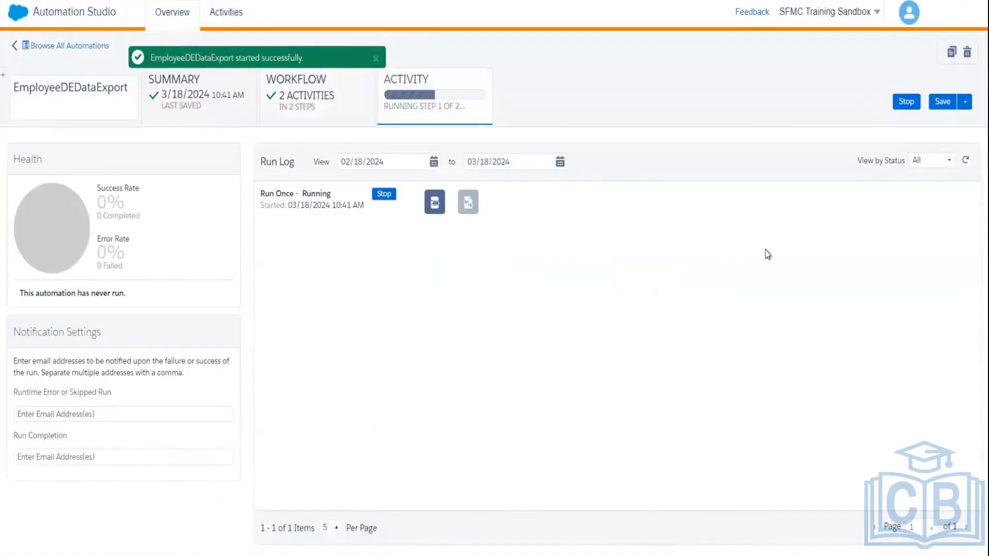
pyautogui.click(964, 164)
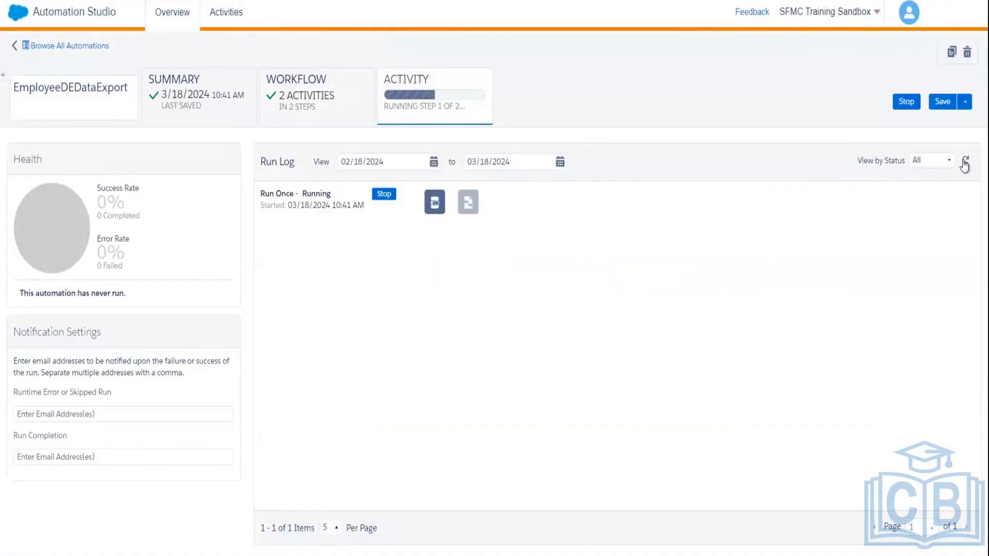
pyautogui.click(95, 415)
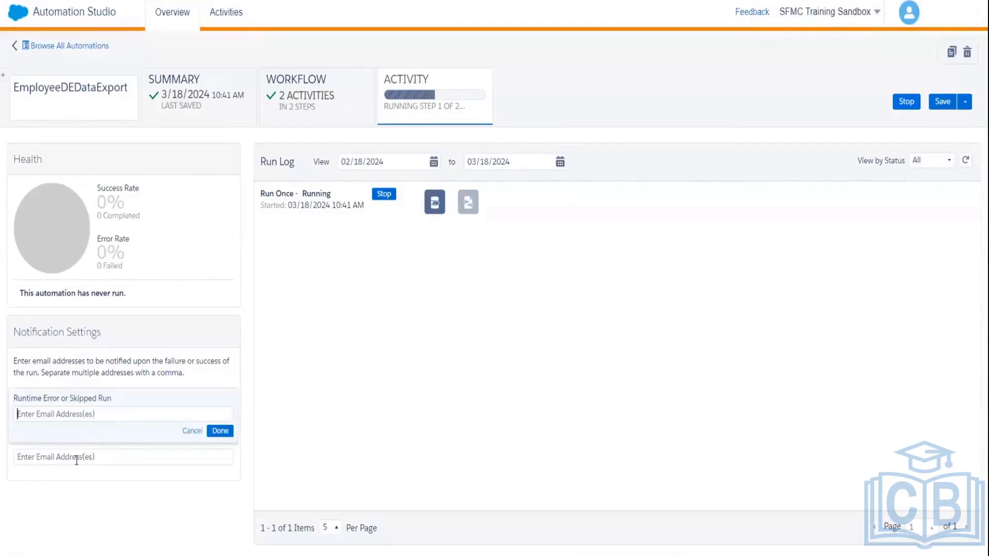
pyautogui.click(90, 458)
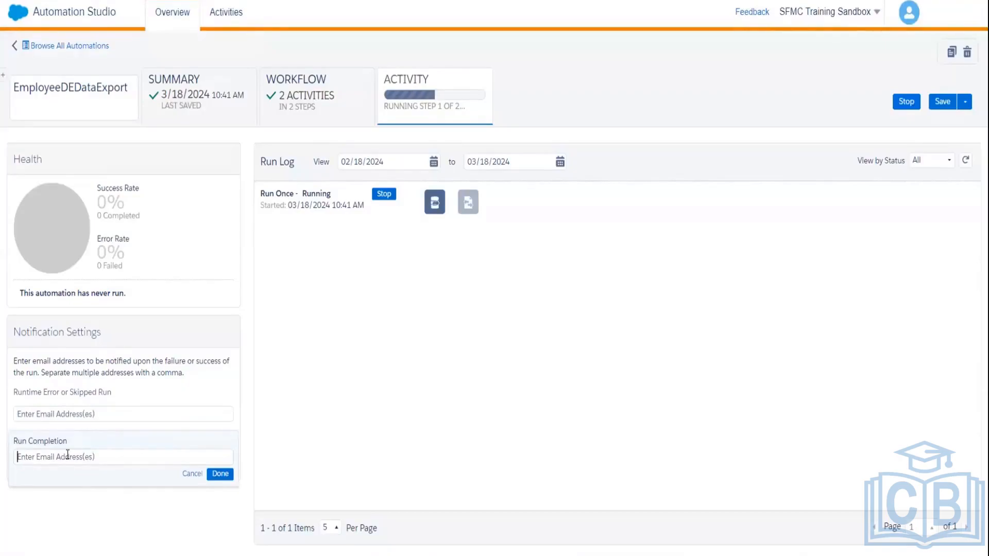
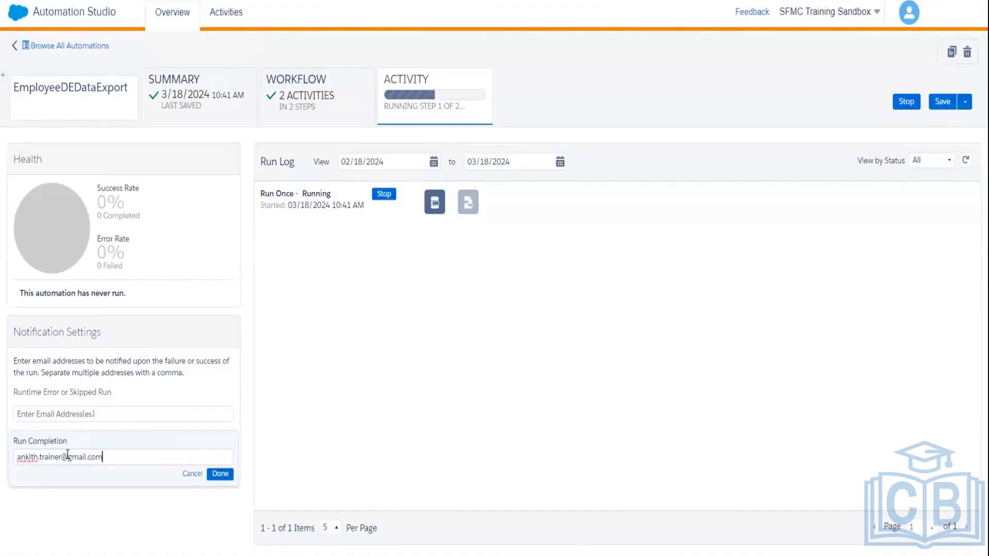
pyautogui.click(99, 412)
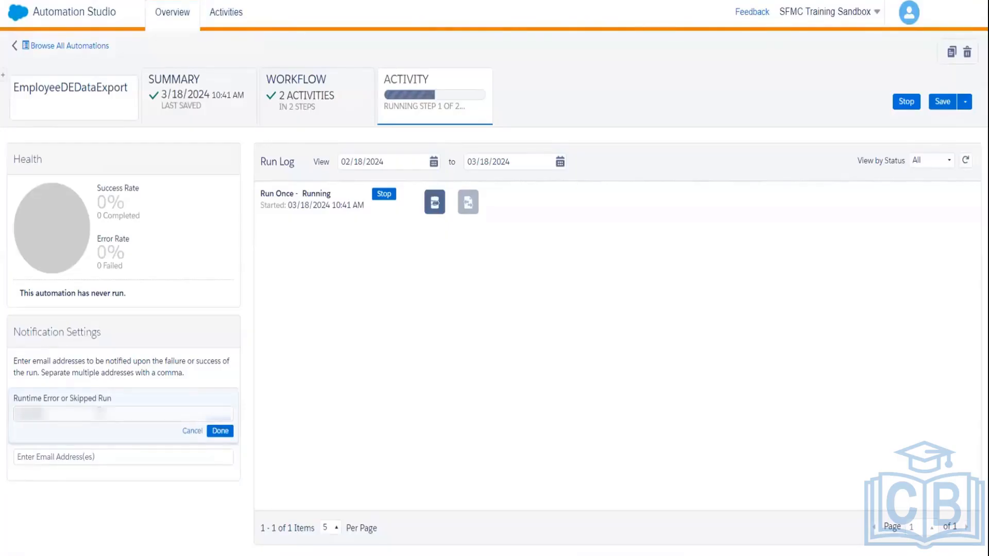
pyautogui.write('......')
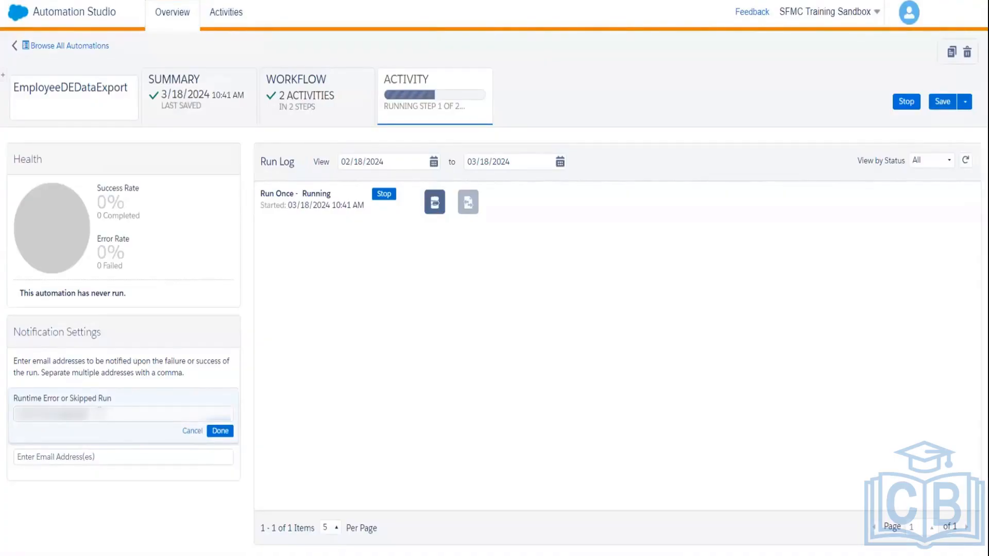
pyautogui.click(220, 433)
pyautogui.click(115, 476)
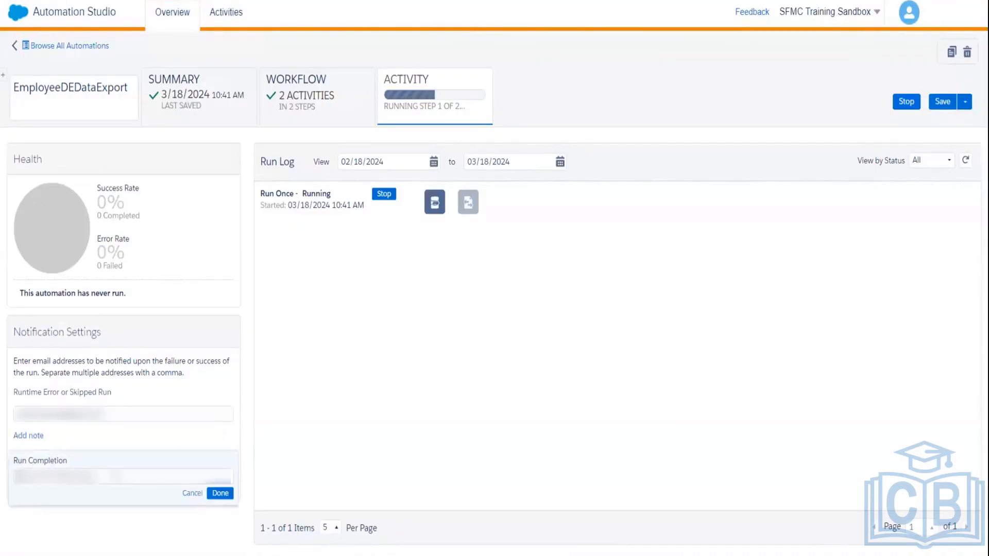
pyautogui.write('???')
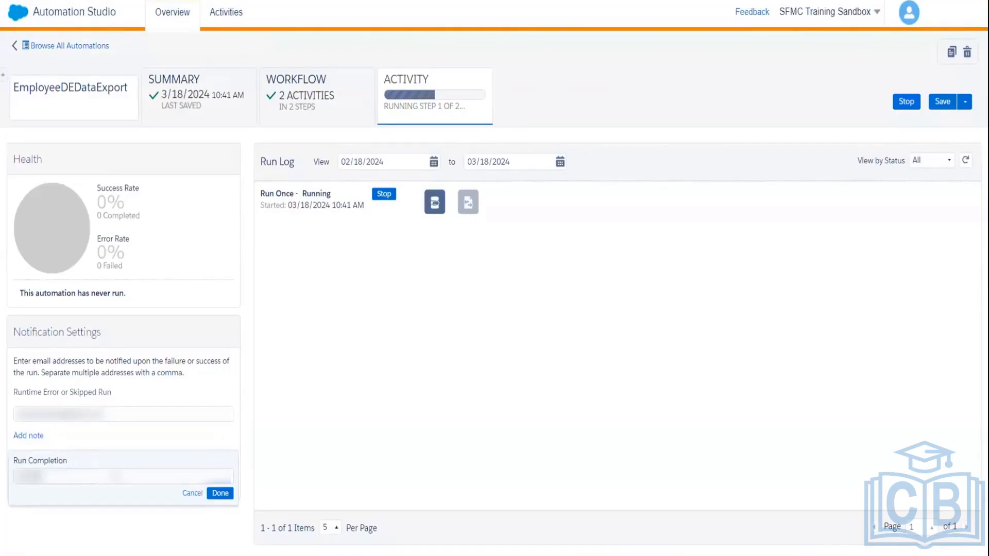
pyautogui.write('?????????')
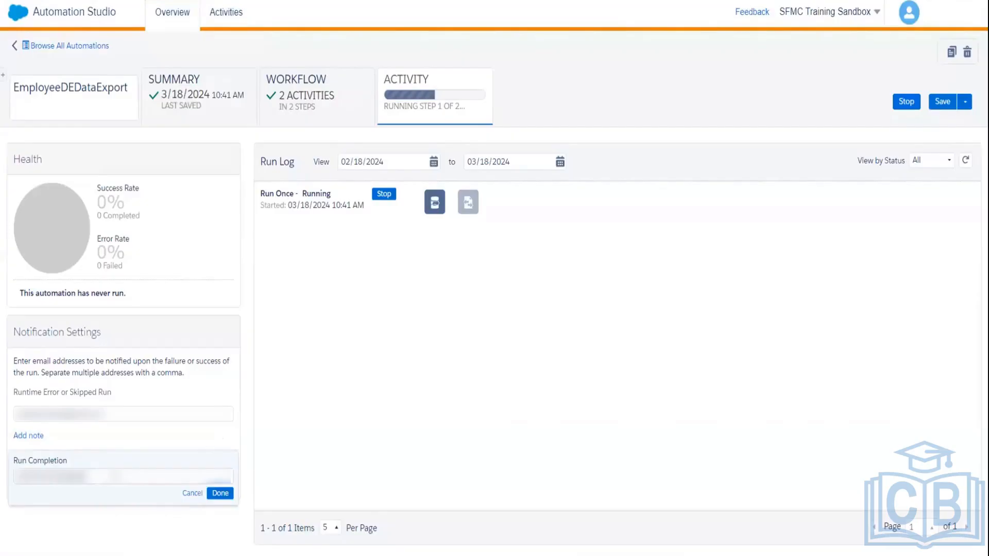
pyautogui.write('????')
pyautogui.click(220, 493)
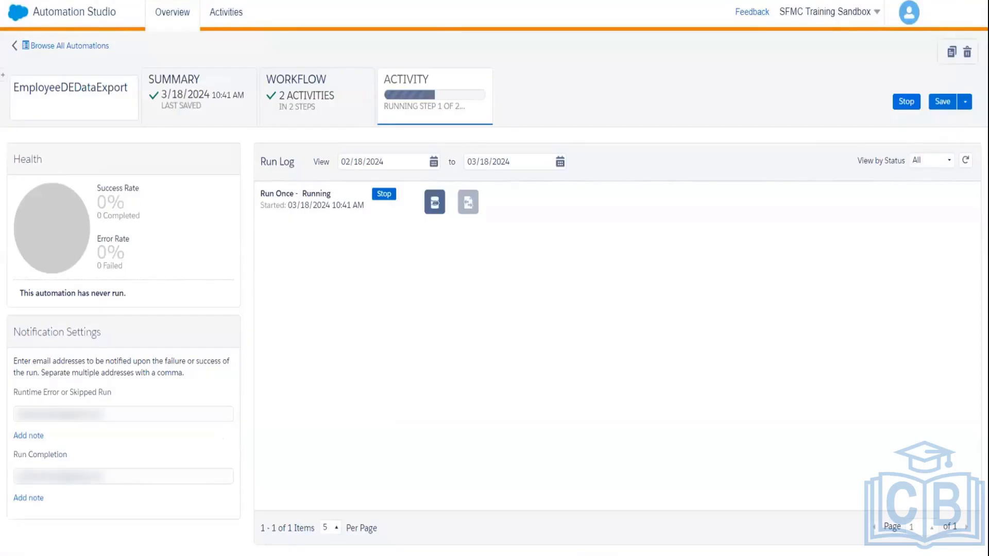
pyautogui.click(965, 161)
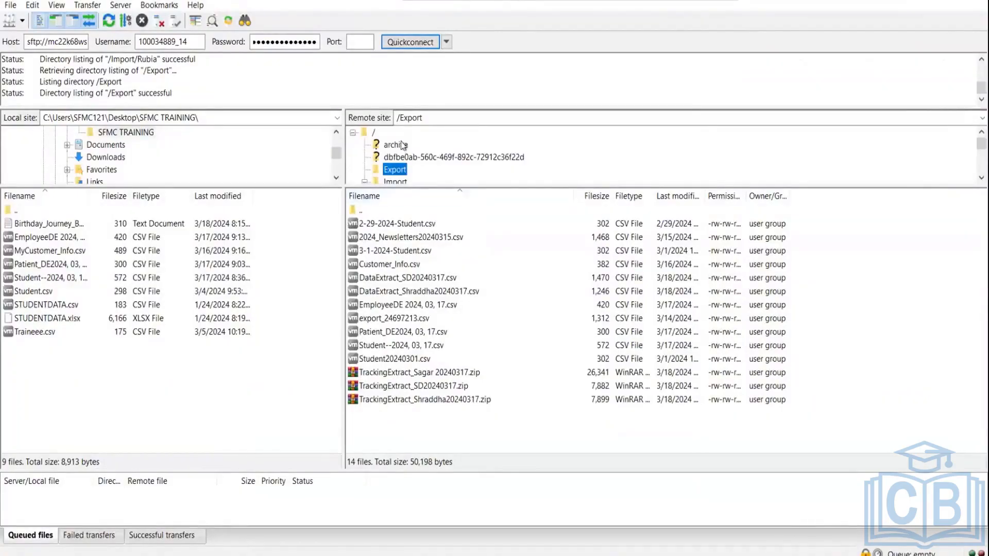
# Step: Connect in FileZilla and download Employee--2024, 03, 18.csv from Export into SFMC TRAINING
pyautogui.click(410, 43)
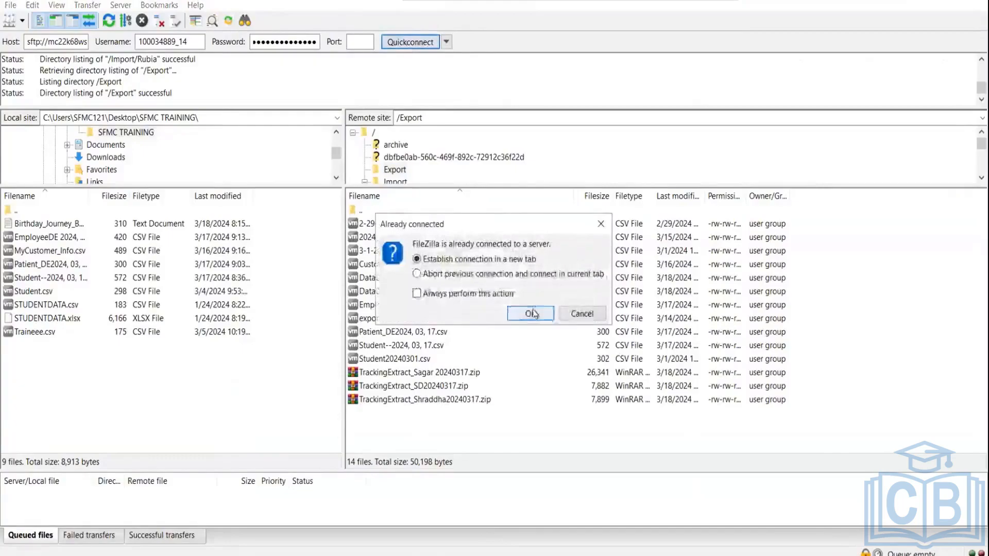
pyautogui.click(530, 313)
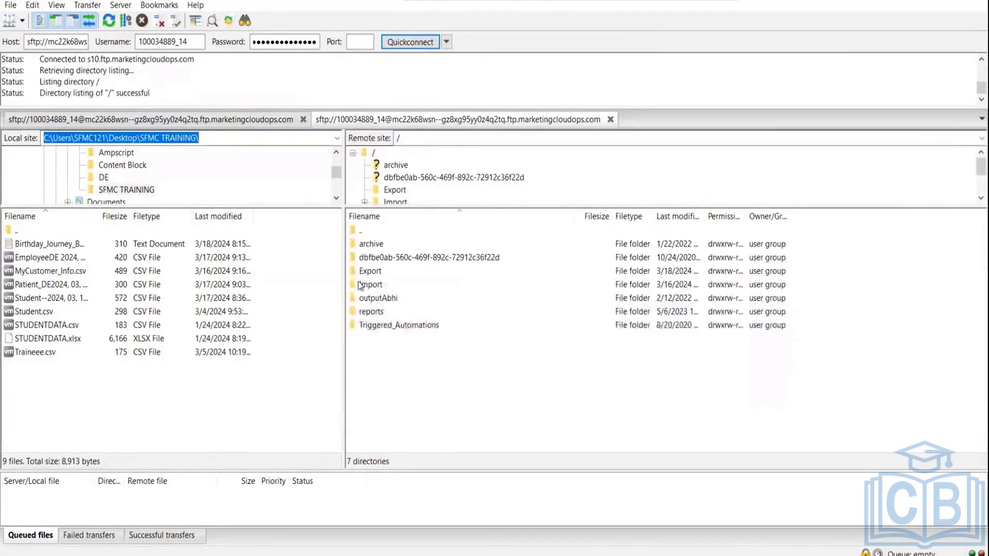
pyautogui.click(359, 273)
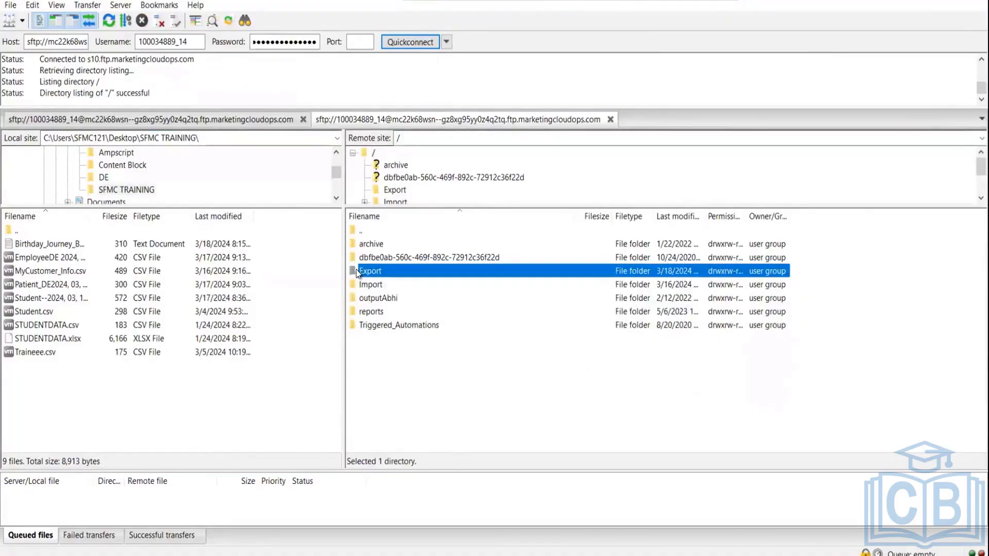
pyautogui.doubleClick(359, 273)
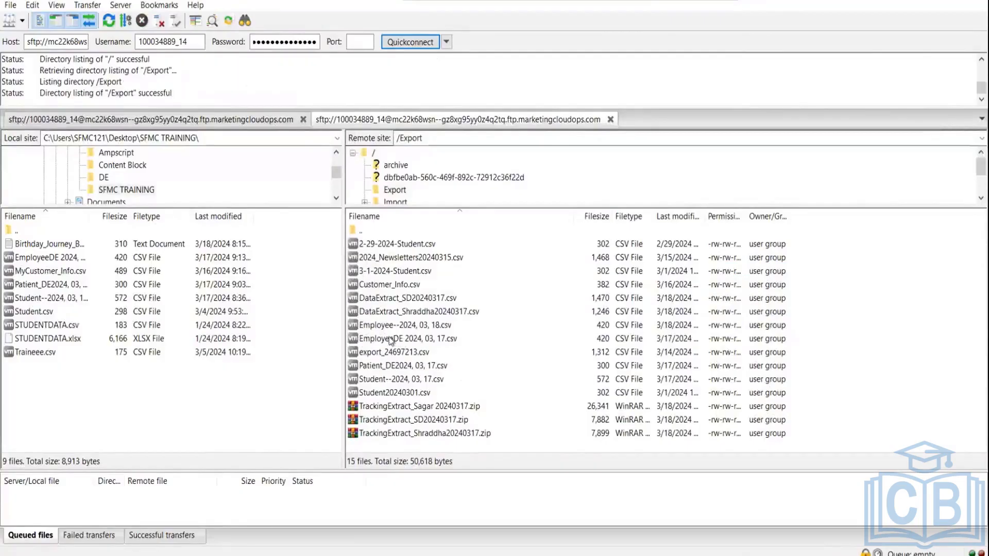
pyautogui.click(377, 326)
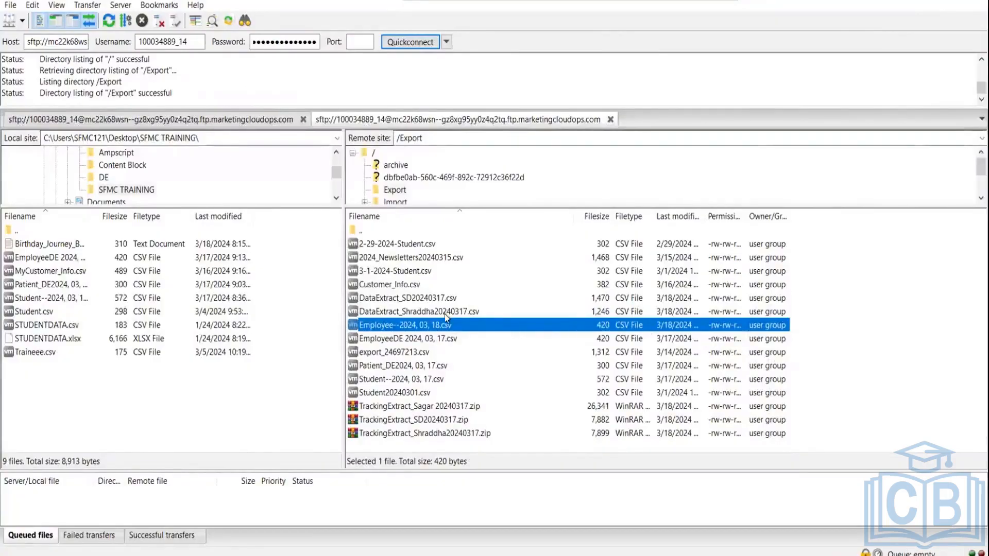
pyautogui.moveTo(432, 324); pyautogui.dragTo(152, 400)
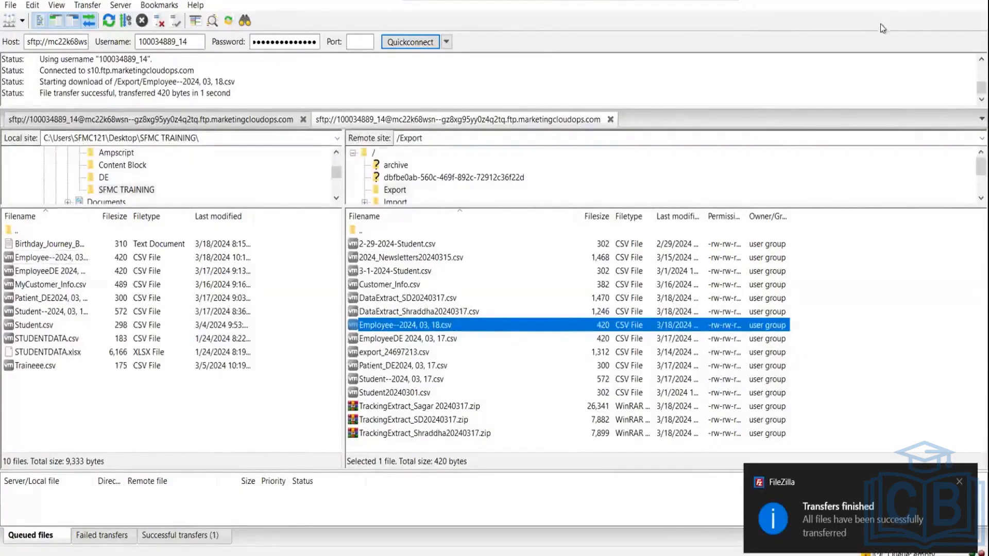
pyautogui.click(918, 1)
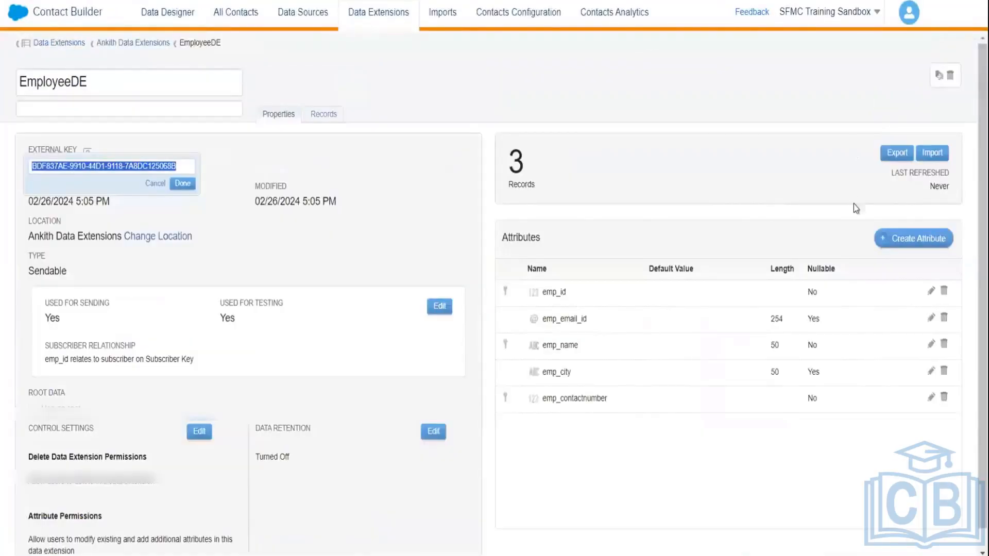
# Step: View EmployeeDE's three records, then open the desktop's SFMC TRAINING folder
pyautogui.click(328, 114)
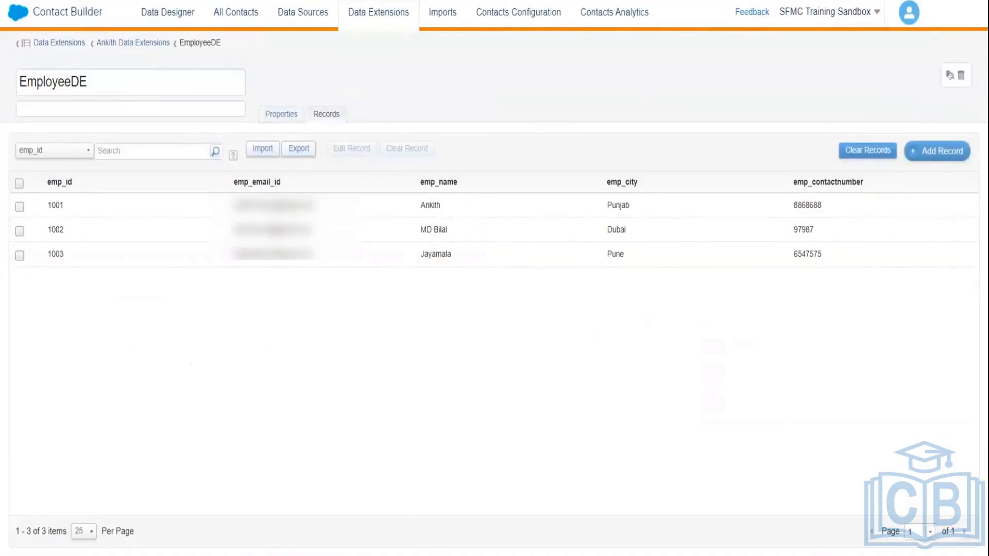
pyautogui.doubleClick(23, 490)
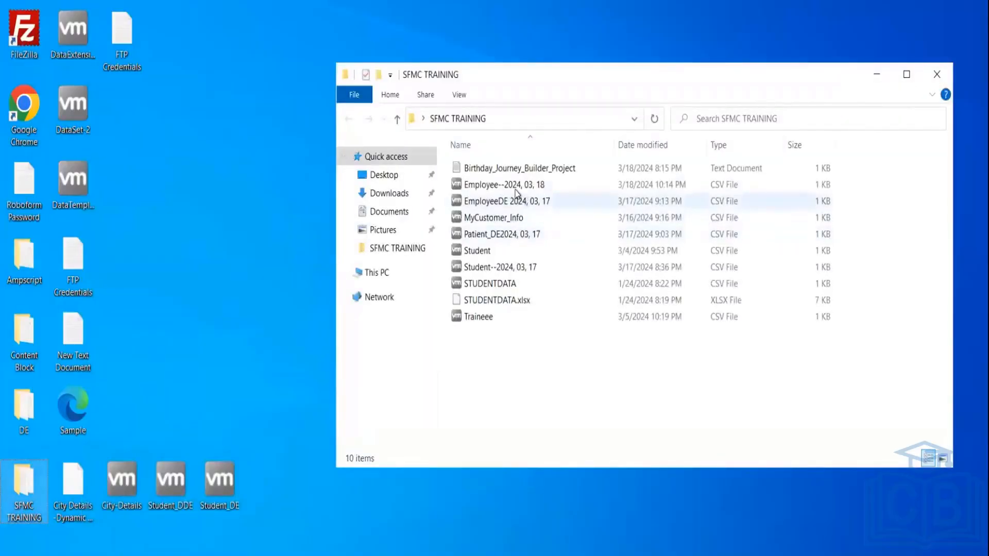
# Step: Open the exported Employee--2024, 03, 18 file in Notepad++ to check its contents
pyautogui.click(517, 192)
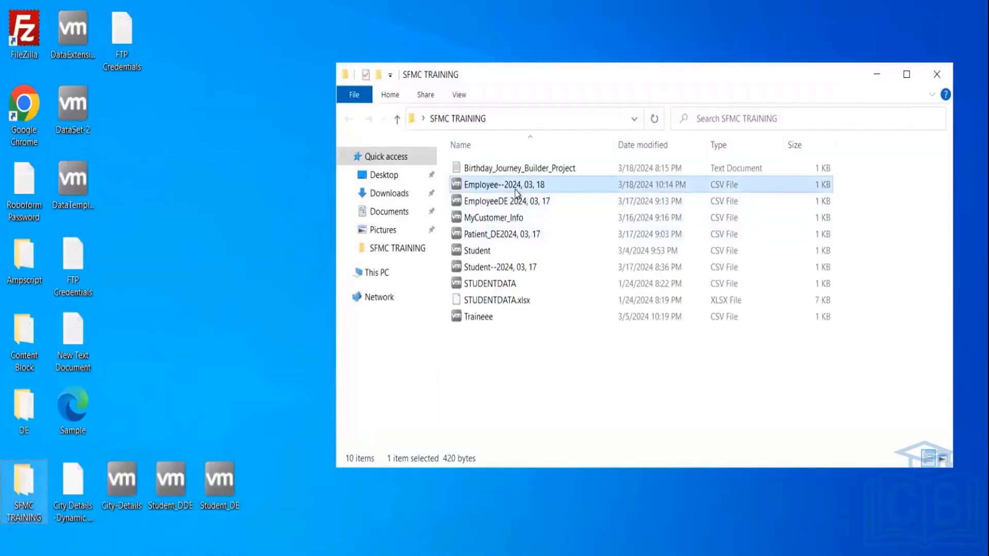
pyautogui.rightClick(517, 192)
pyautogui.click(555, 239)
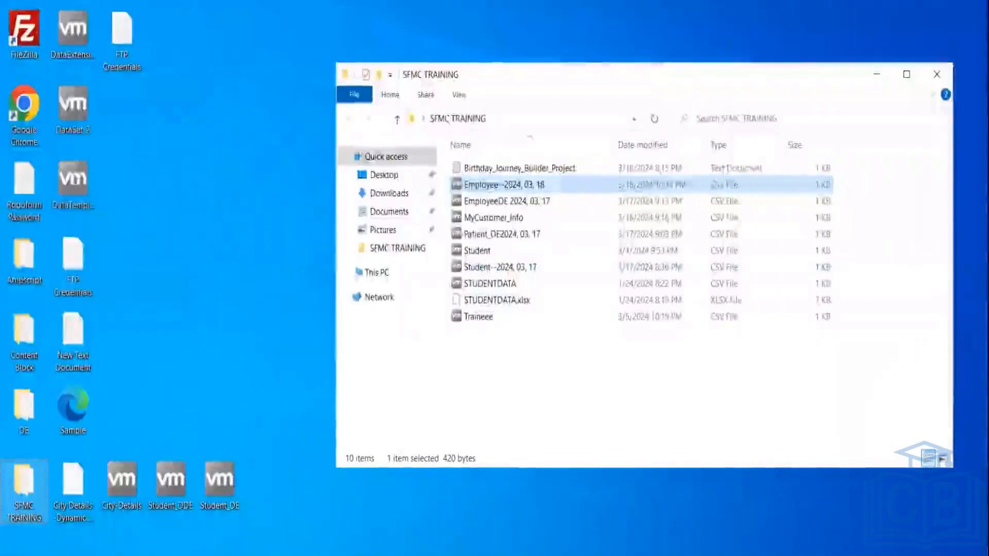
# Step: Return to the Chrome window showing EmployeeDEDataExport in Automation Studio
pyautogui.click(364, 555)
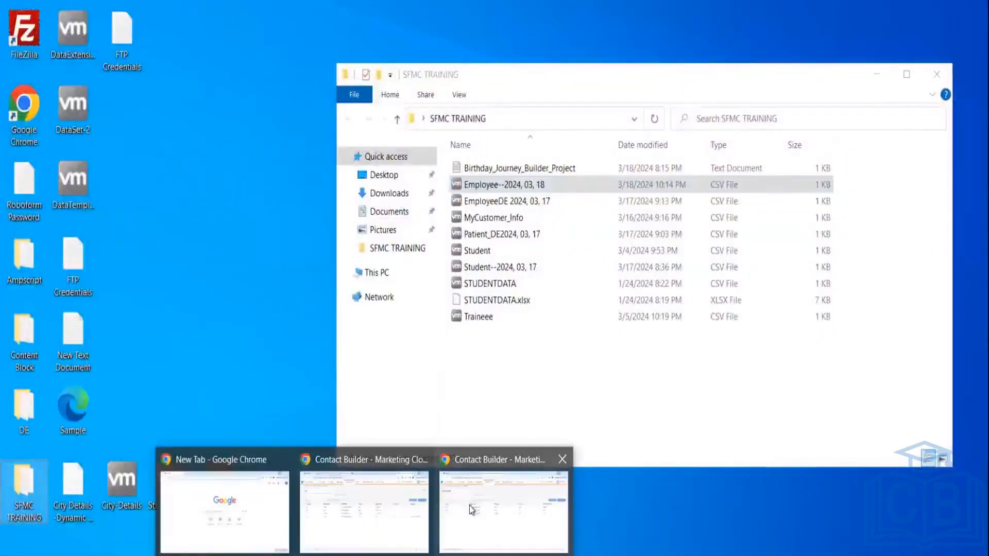
pyautogui.moveTo(465, 500)
pyautogui.moveTo(375, 512)
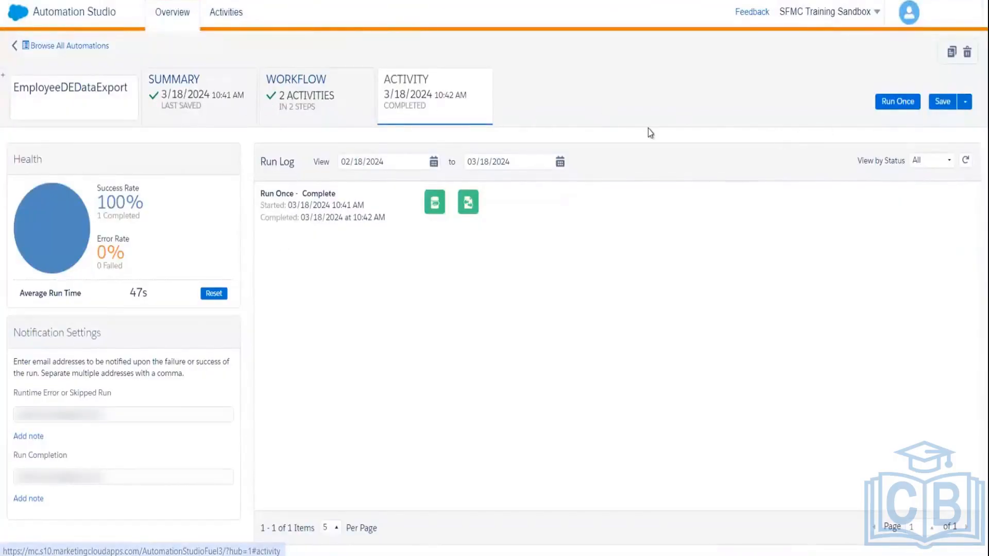
# Step: Save the automation and set its schedule to repeat monthly on day 30
pyautogui.click(943, 105)
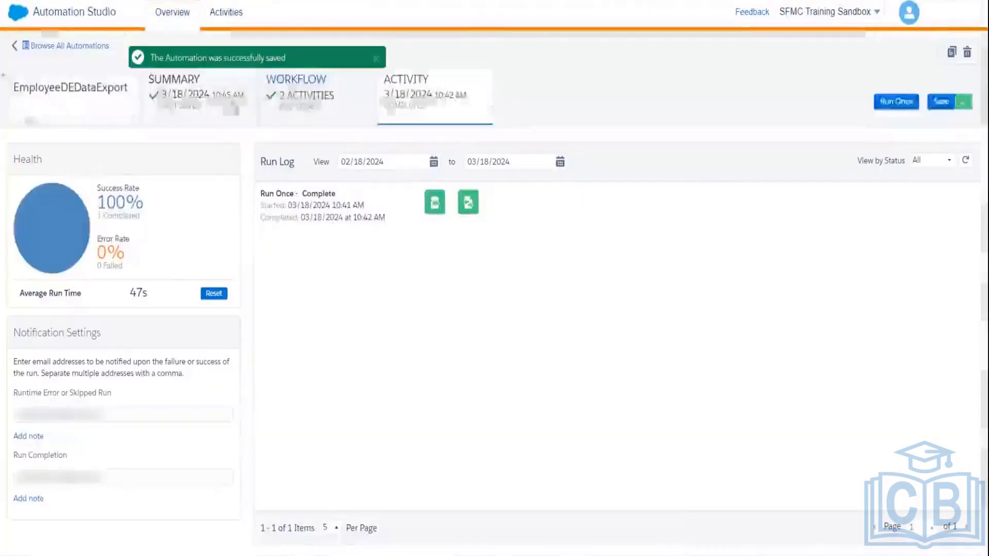
pyautogui.click(296, 88)
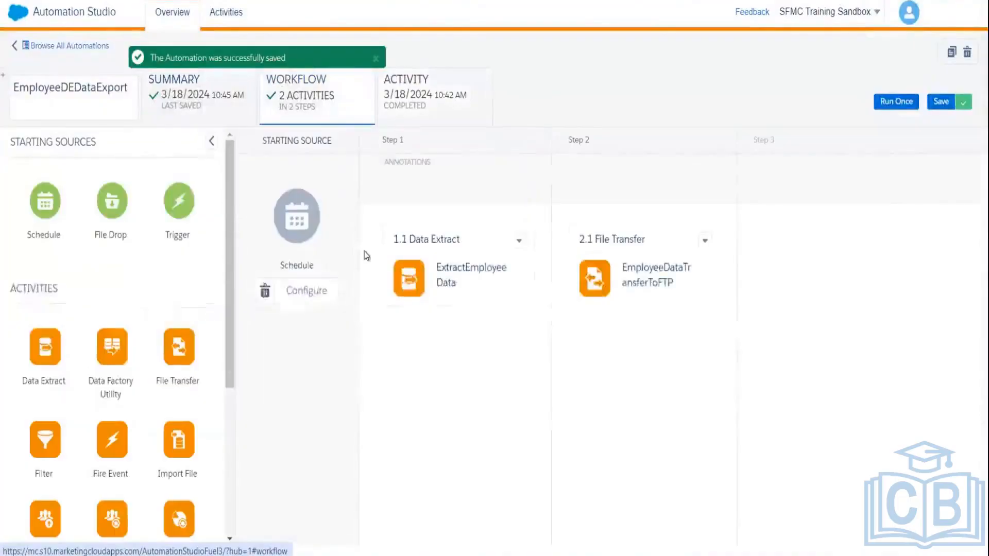
pyautogui.click(305, 291)
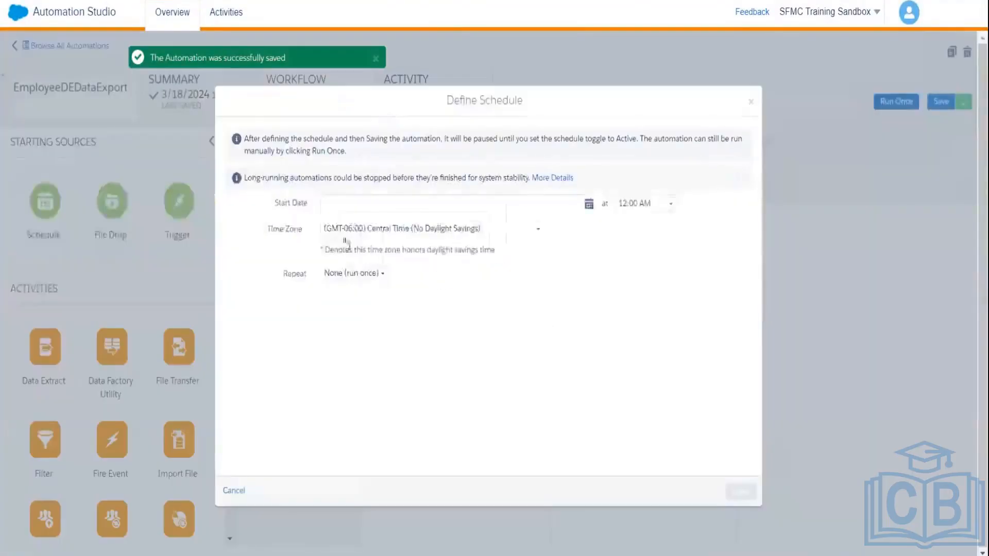
pyautogui.click(362, 278)
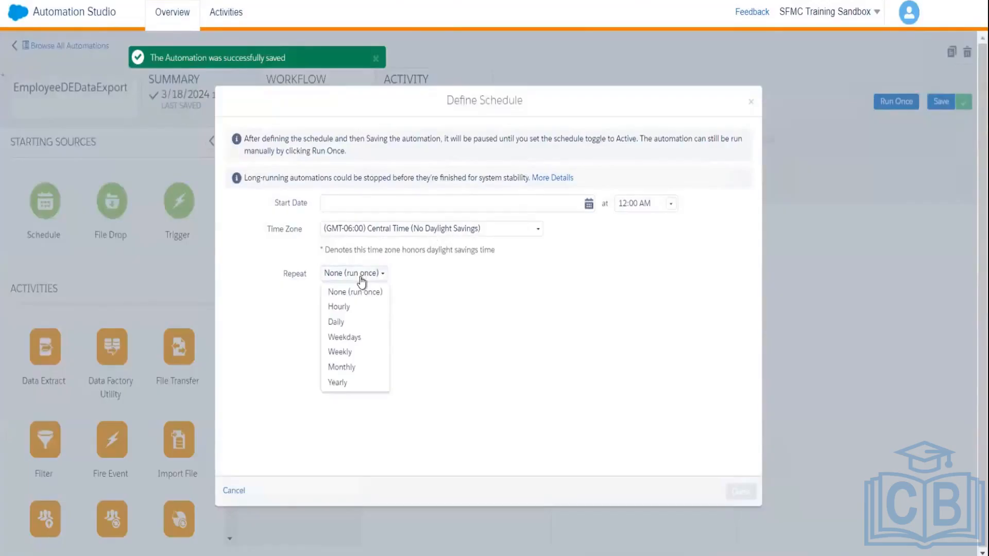
pyautogui.click(345, 368)
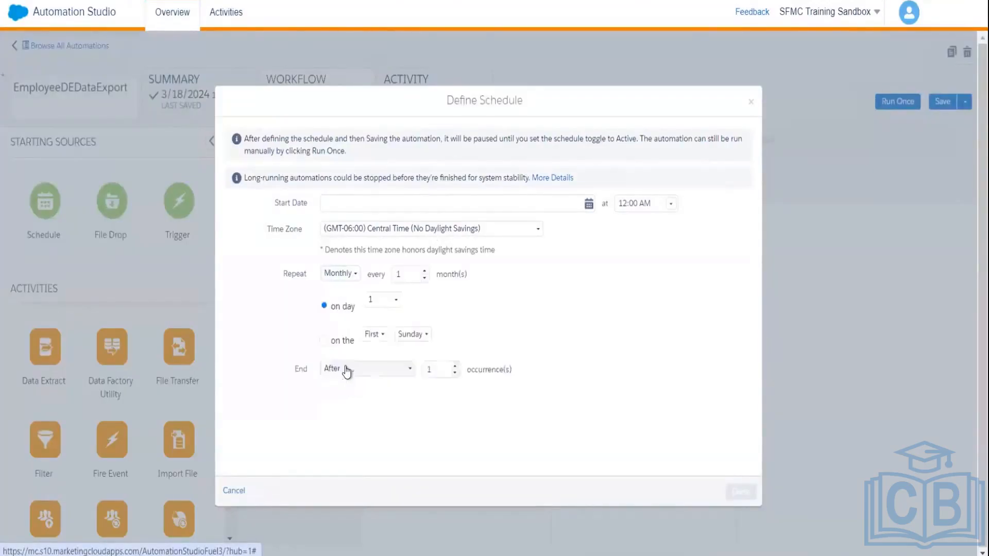
pyautogui.click(396, 305)
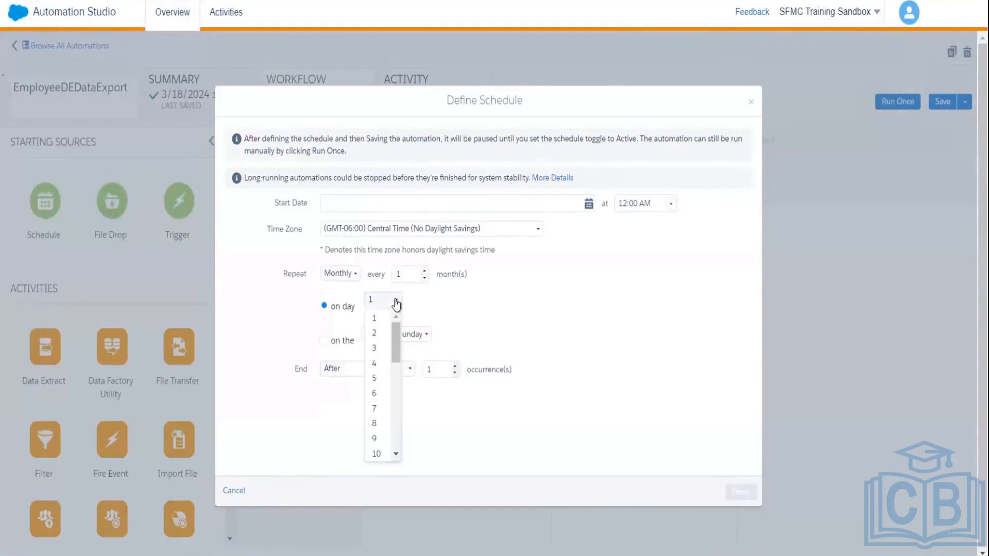
pyautogui.moveTo(396, 337); pyautogui.dragTo(445, 505)
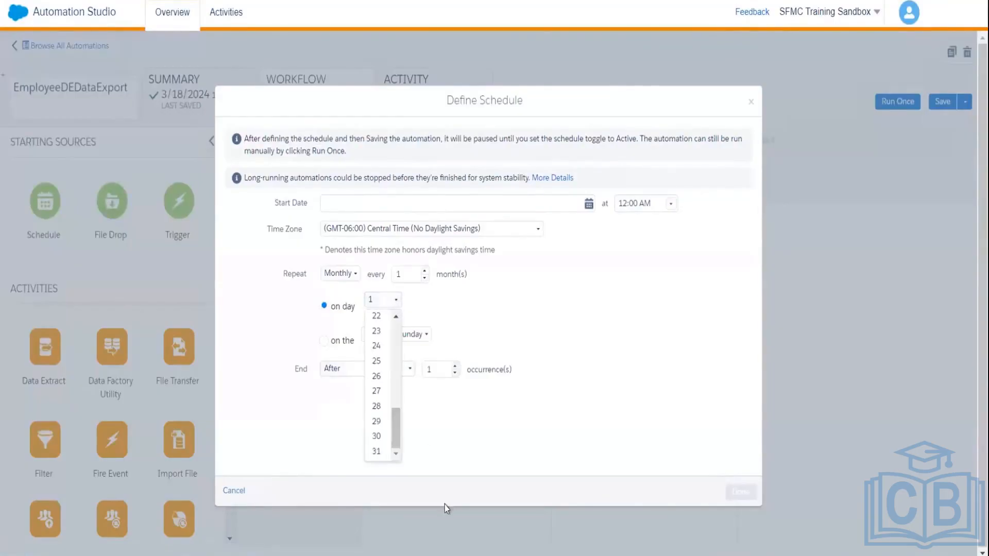
pyautogui.click(376, 436)
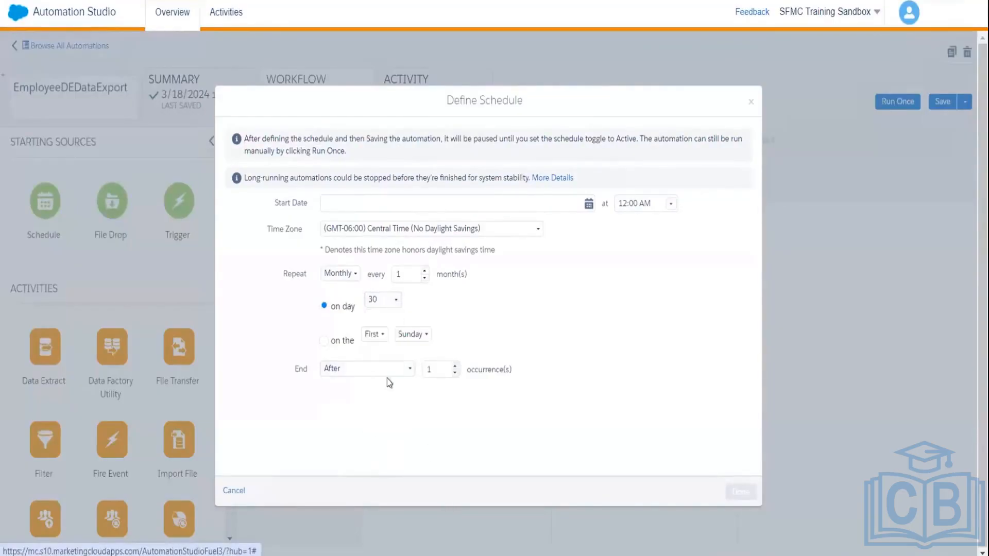
# Step: Set the schedule to start 03/19/2024 at 12:00 AM and apply it
pyautogui.click(382, 205)
pyautogui.write('Mo')
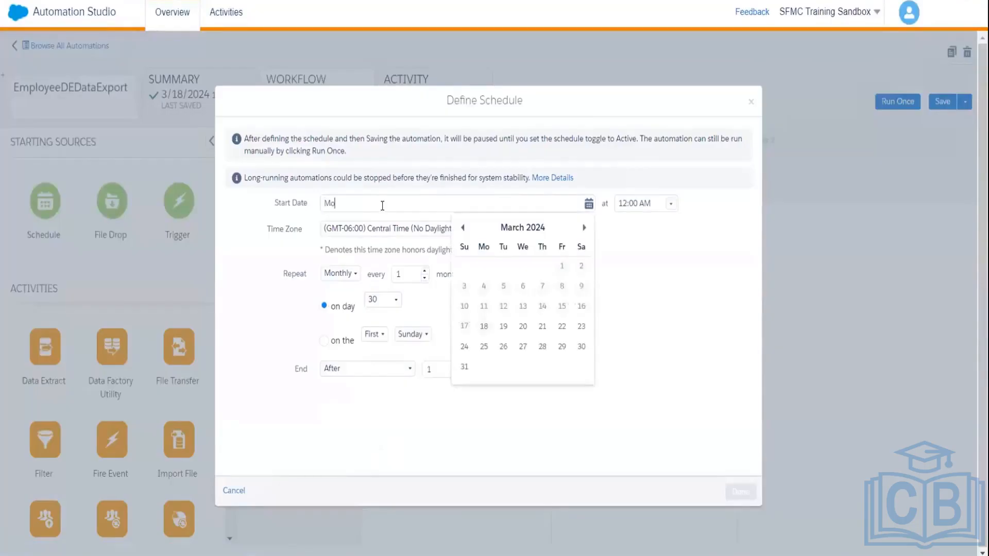
pyautogui.write('nthlyEmployeeDataExport')
pyautogui.click(570, 235)
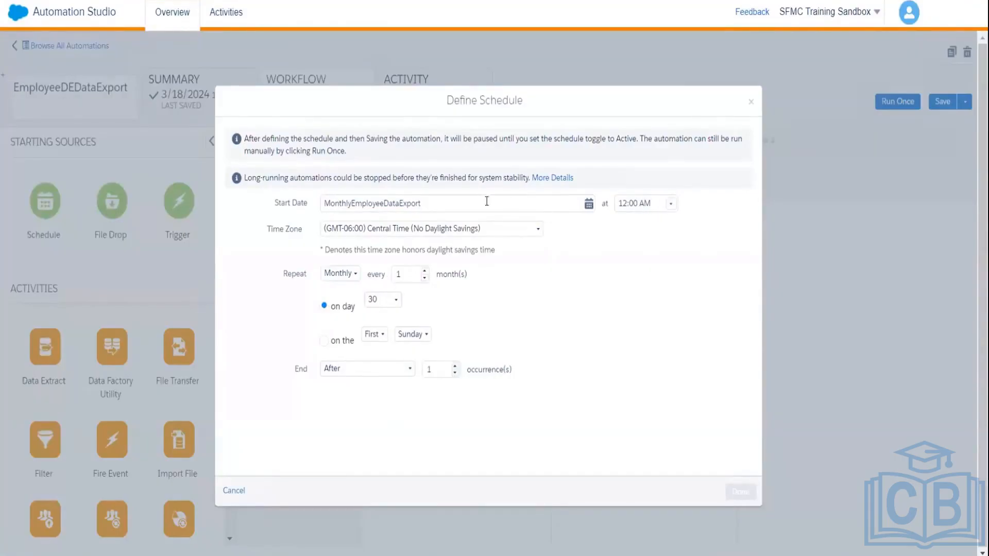
pyautogui.click(589, 205)
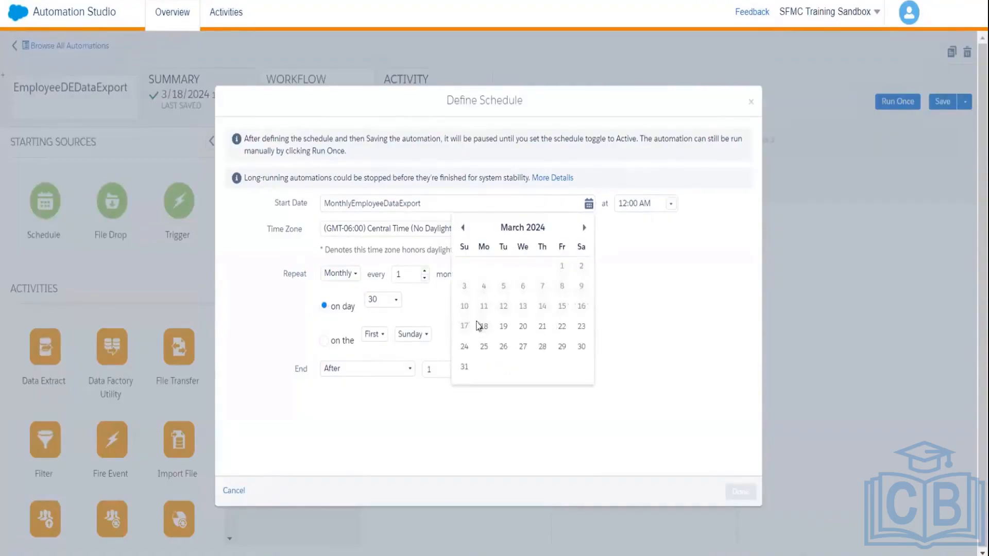
pyautogui.click(504, 329)
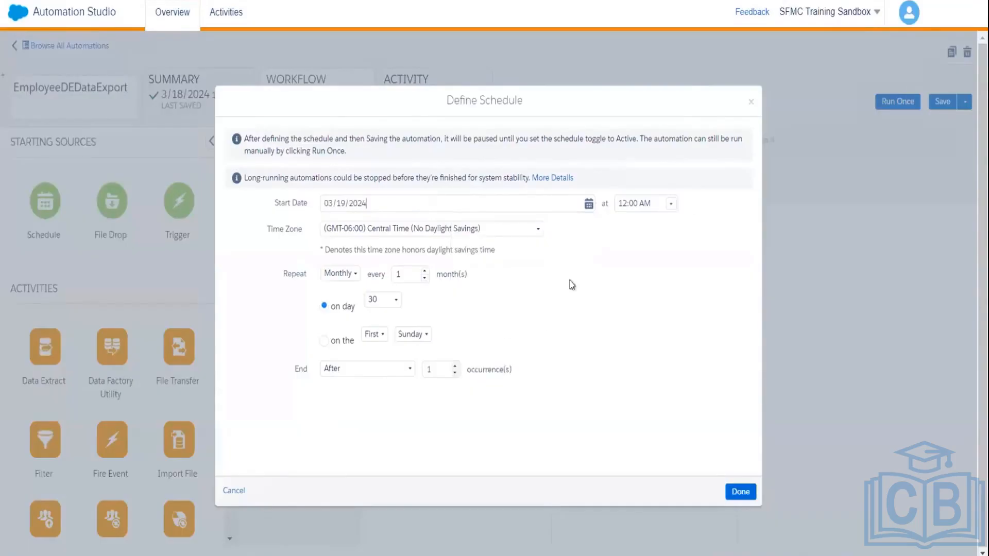
pyautogui.click(672, 207)
pyautogui.click(547, 309)
pyautogui.click(740, 494)
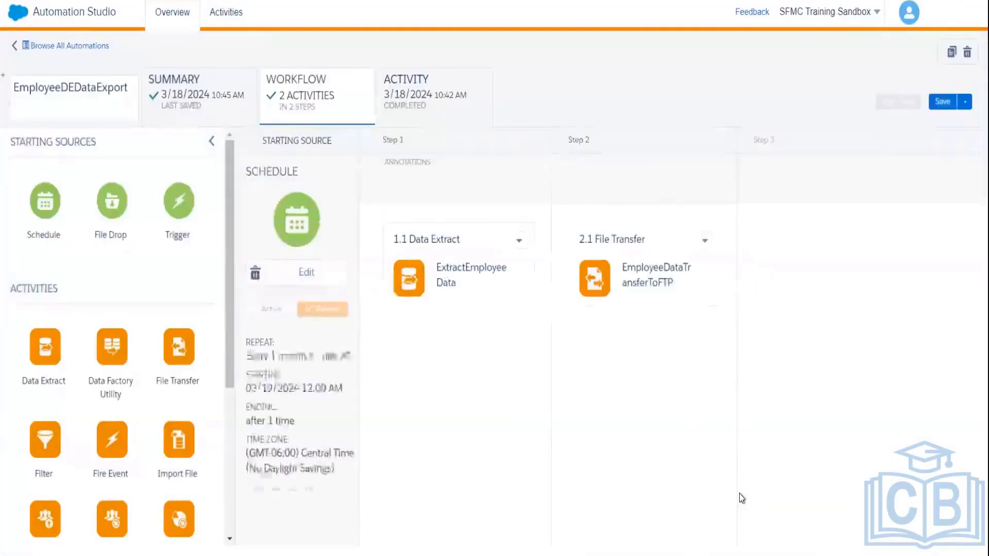
# Step: Save the scheduled automation and switch its schedule toggle from paused to Active
pyautogui.click(613, 292)
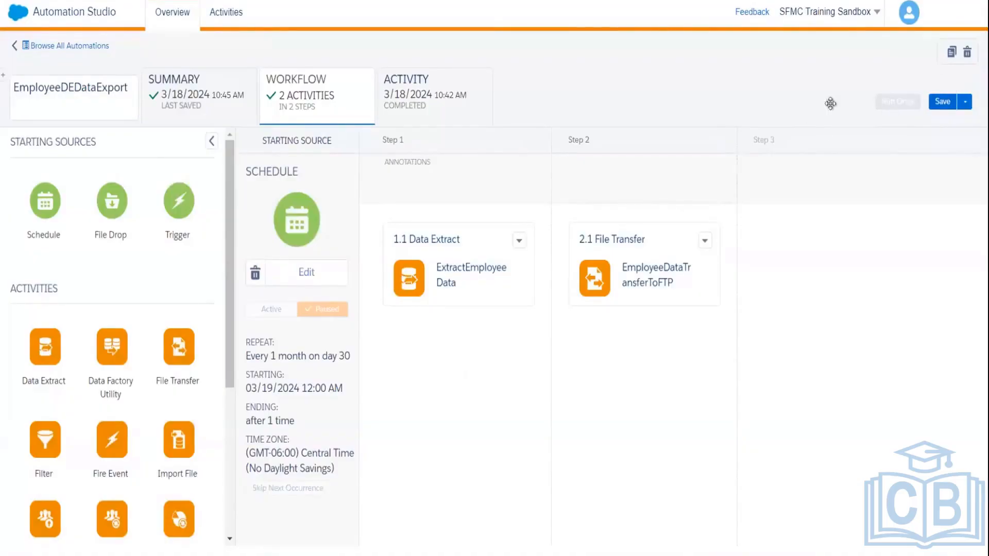
pyautogui.click(949, 102)
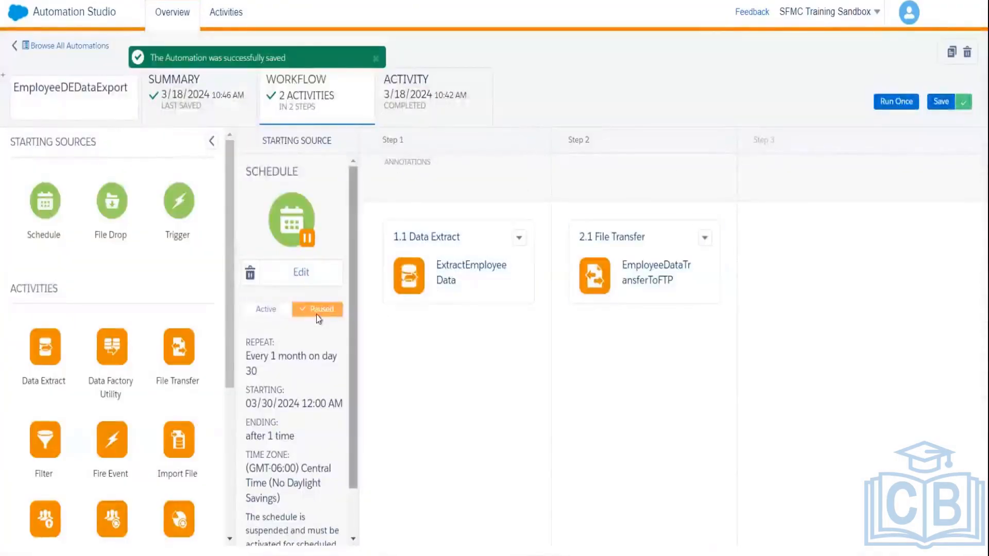
pyautogui.click(259, 311)
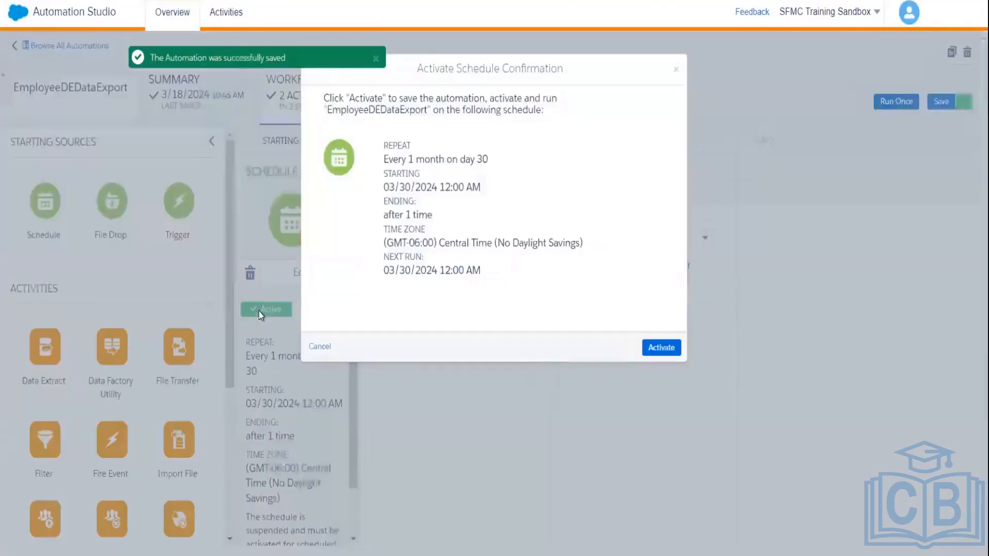
# Step: Confirm activation so the monthly schedule's next run is 03/30/2024 12:00 AM
pyautogui.click(663, 348)
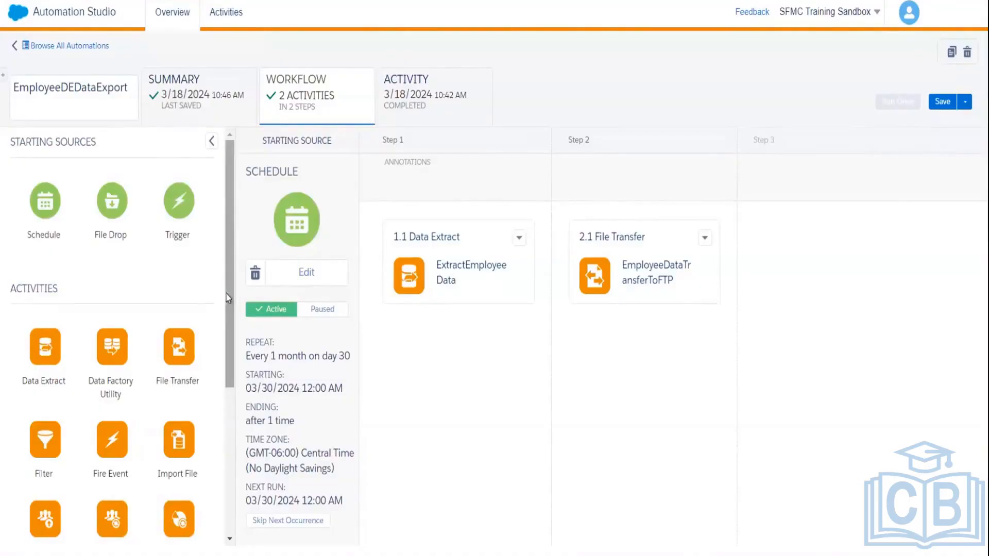
pyautogui.scroll(-3, 233, 290)
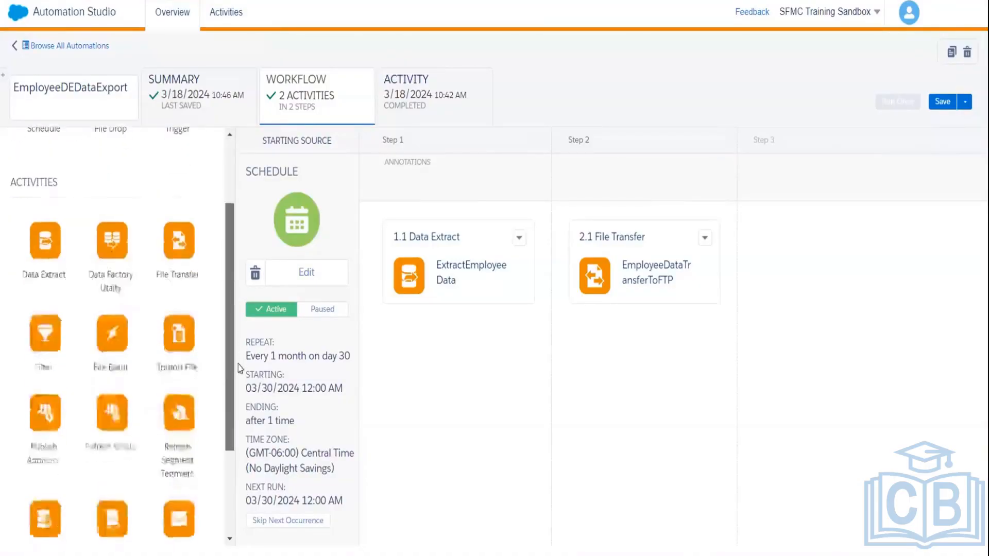
pyautogui.scroll(2, 235, 339)
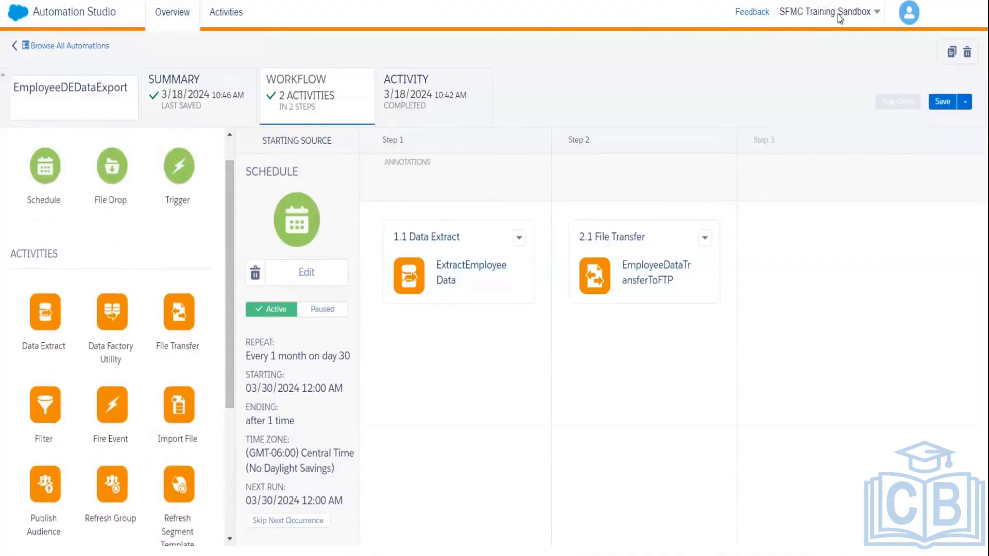
pyautogui.click(922, 21)
# Step: Go to Setup > Data Management > File Locations
pyautogui.click(909, 13)
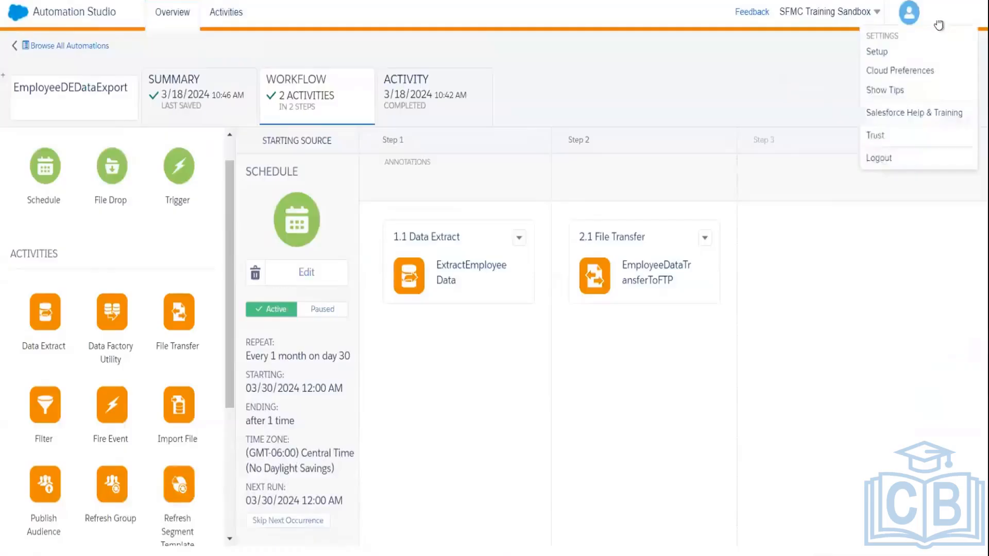
pyautogui.click(880, 53)
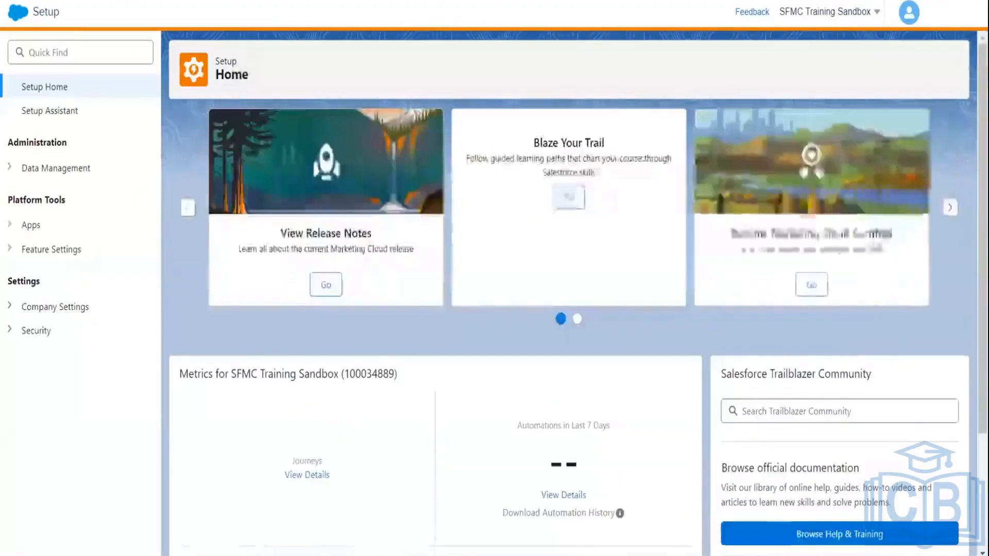
pyautogui.click(23, 169)
pyautogui.click(69, 194)
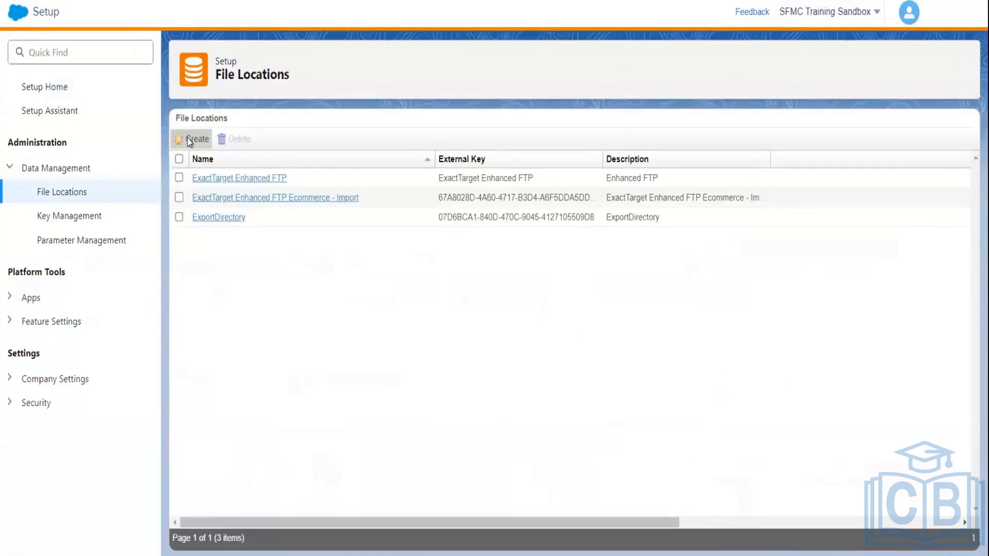
# Step: Create a file location named 'AWS Data Inport' with the same text as its description
pyautogui.click(189, 140)
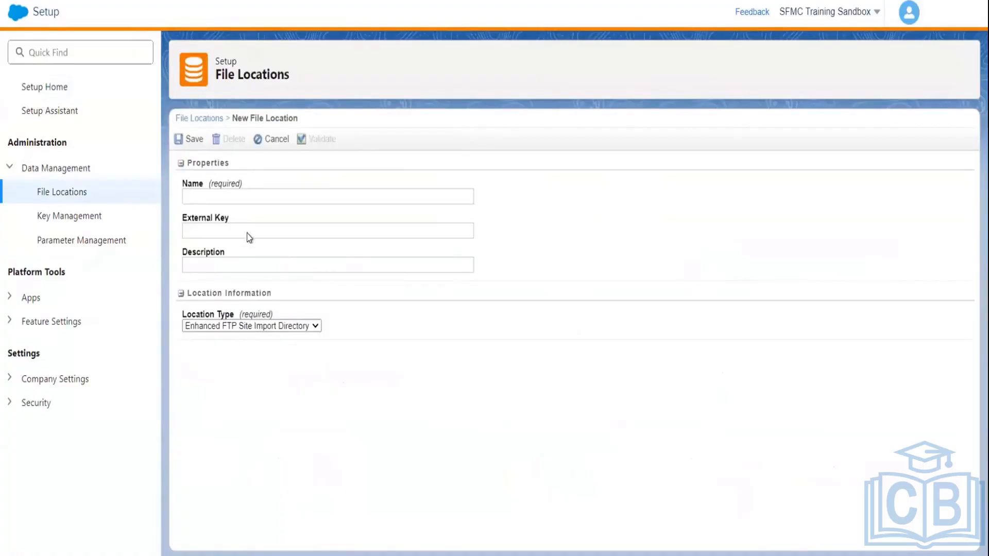
pyautogui.click(242, 197)
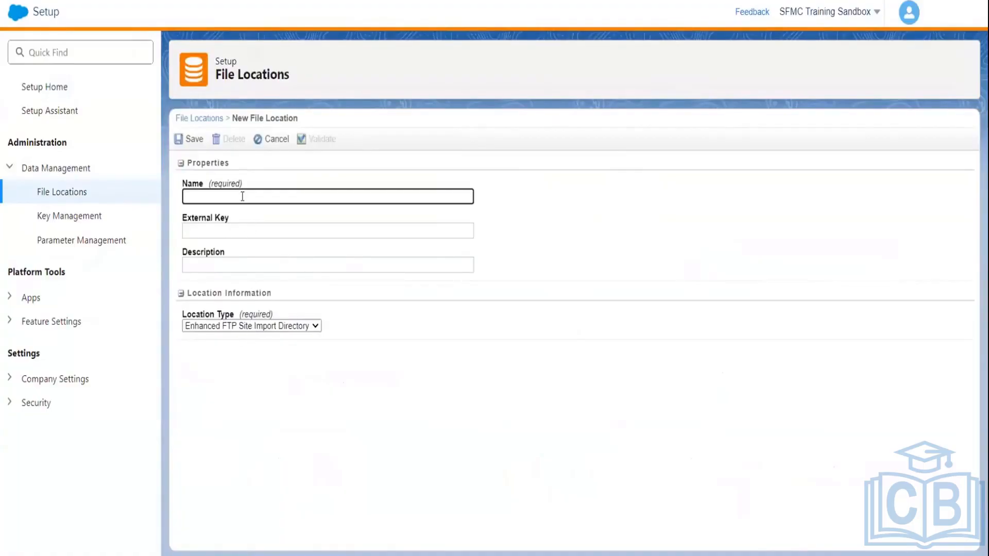
pyautogui.write('AWS Data Inpo')
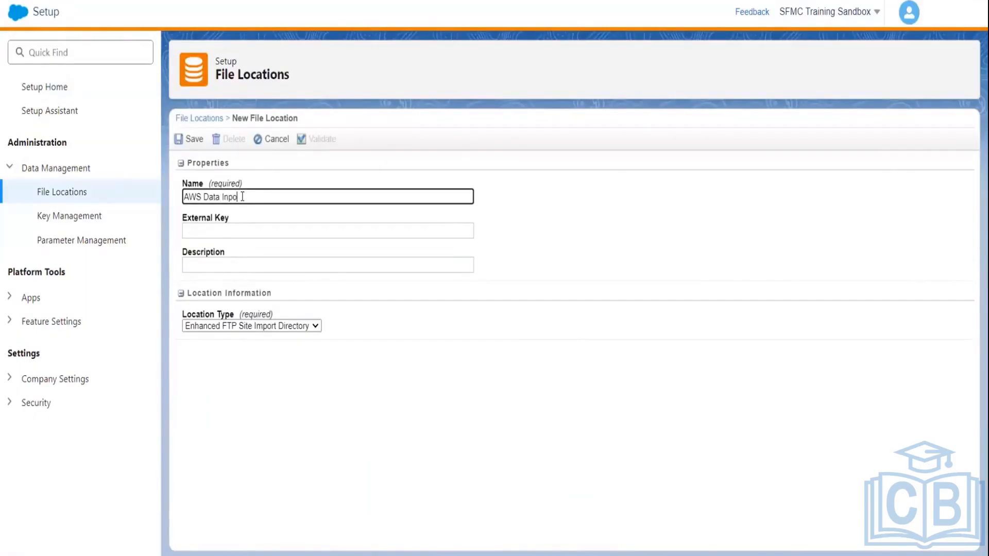
pyautogui.write('rt')
pyautogui.hotkey('ctrl', 'a')
pyautogui.hotkey('ctrl', 'c')
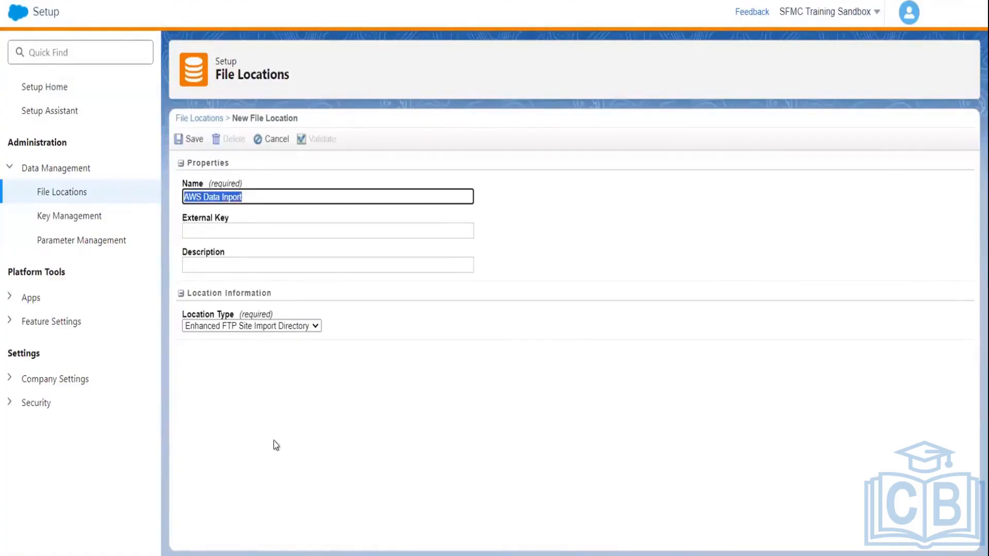
pyautogui.click(222, 263)
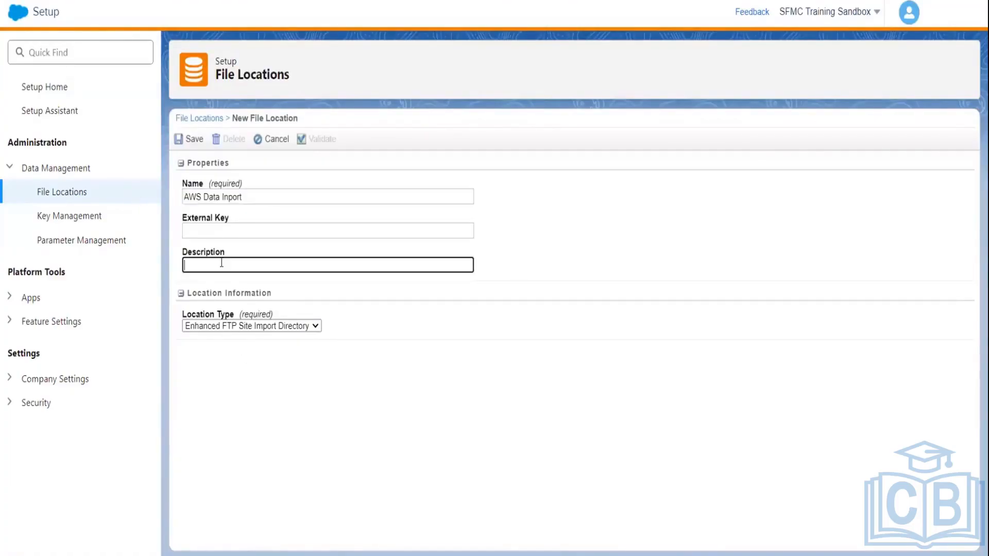
pyautogui.hotkey('ctrl', 'v')
# Step: Set the location type to Amazon Simple Storage Service and go through the AWS bucket and key fields
pyautogui.click(261, 325)
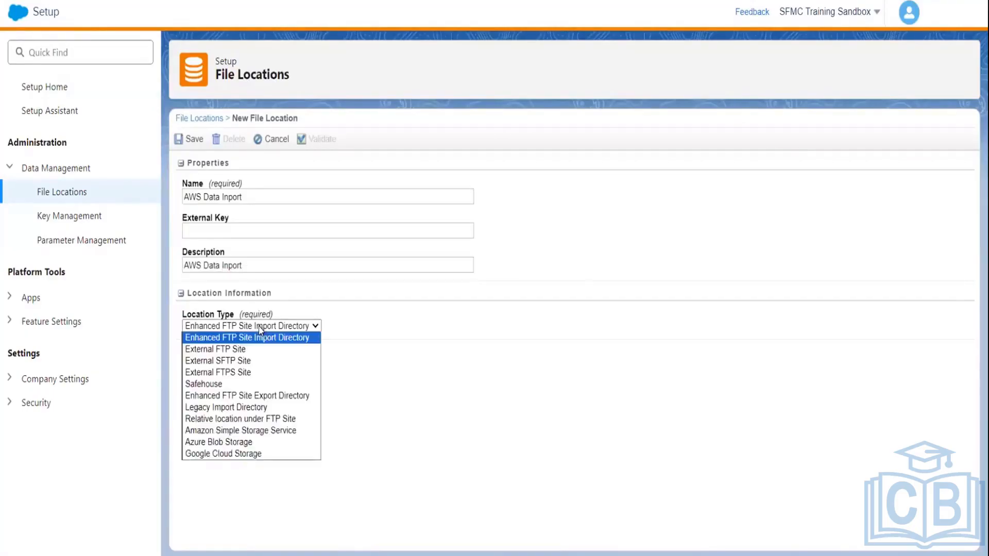
pyautogui.click(246, 431)
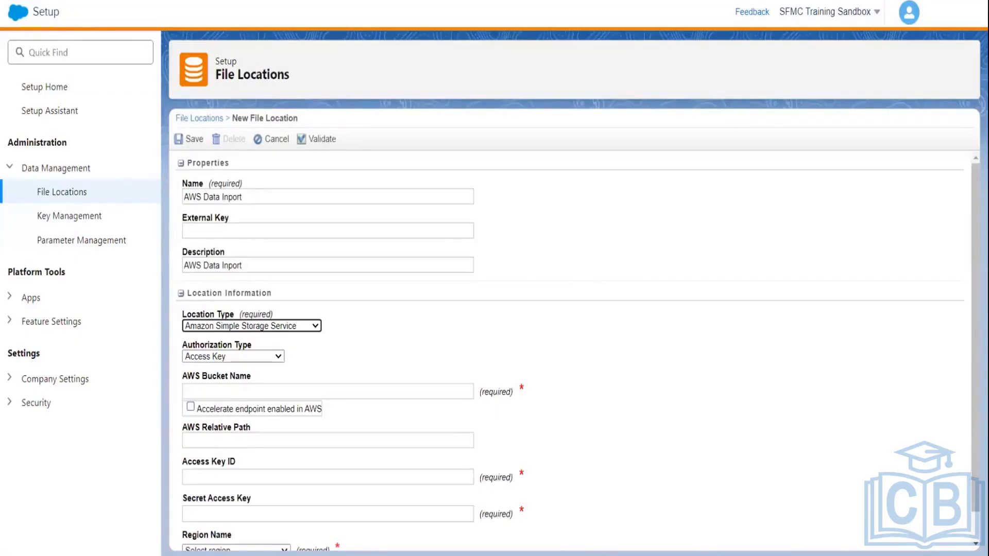
pyautogui.scroll(-1, 534, 374)
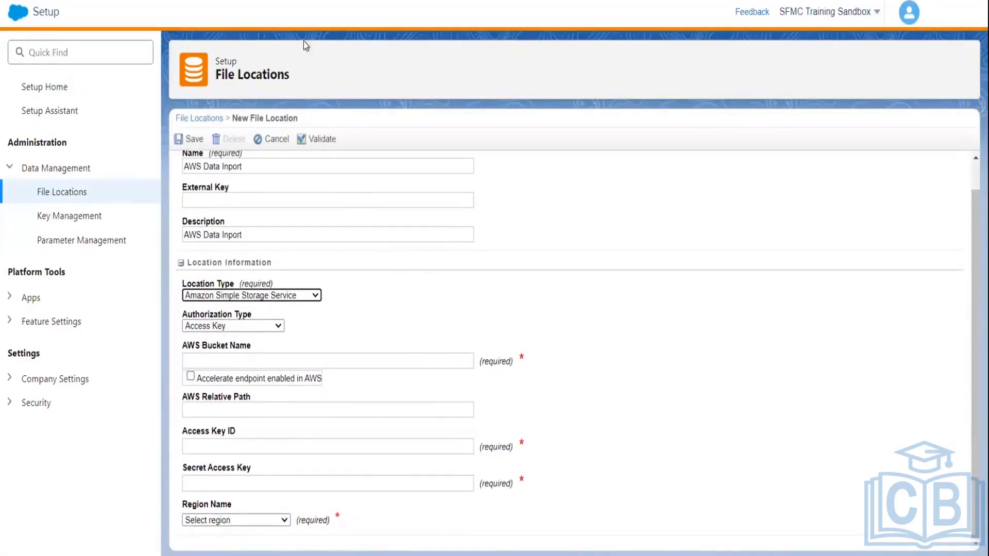
pyautogui.click(255, 353)
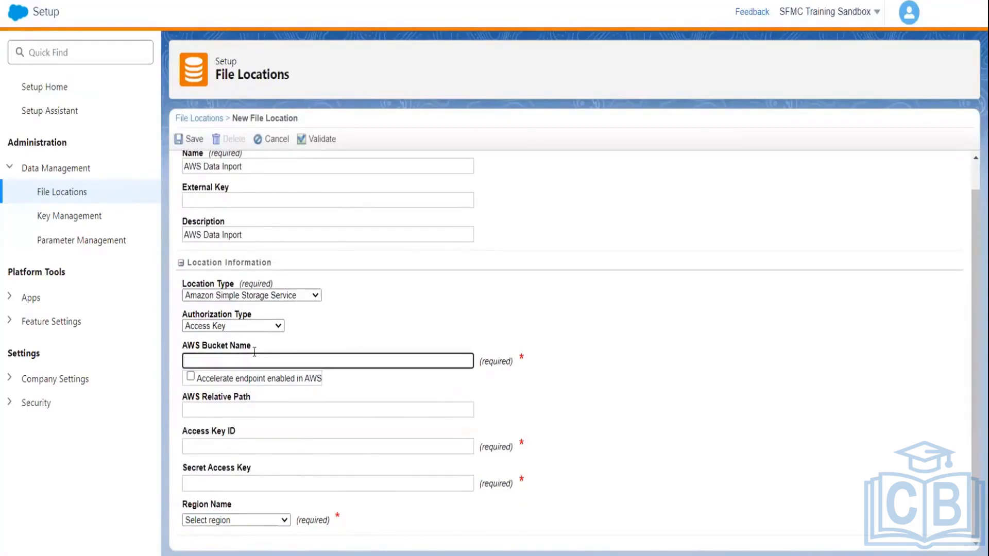
pyautogui.click(236, 439)
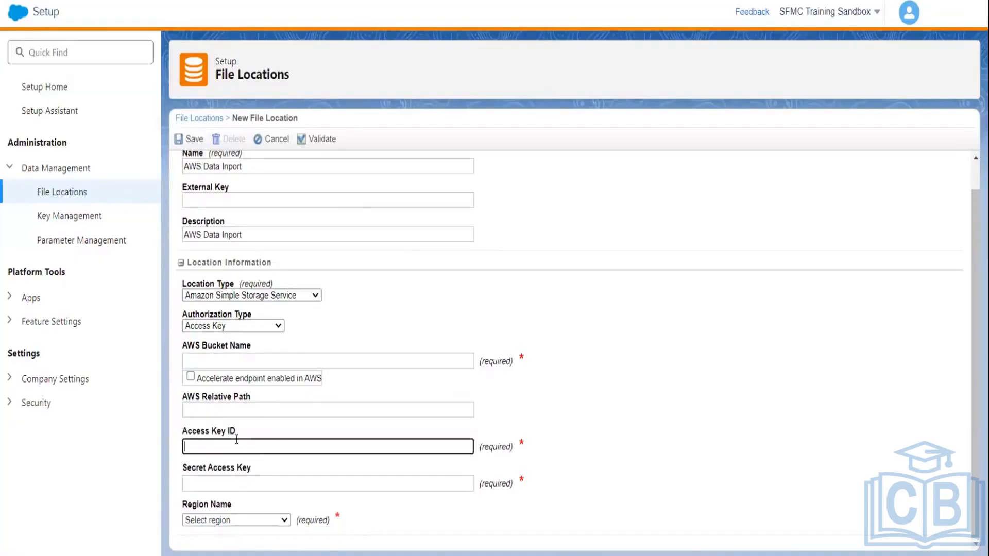
pyautogui.click(246, 477)
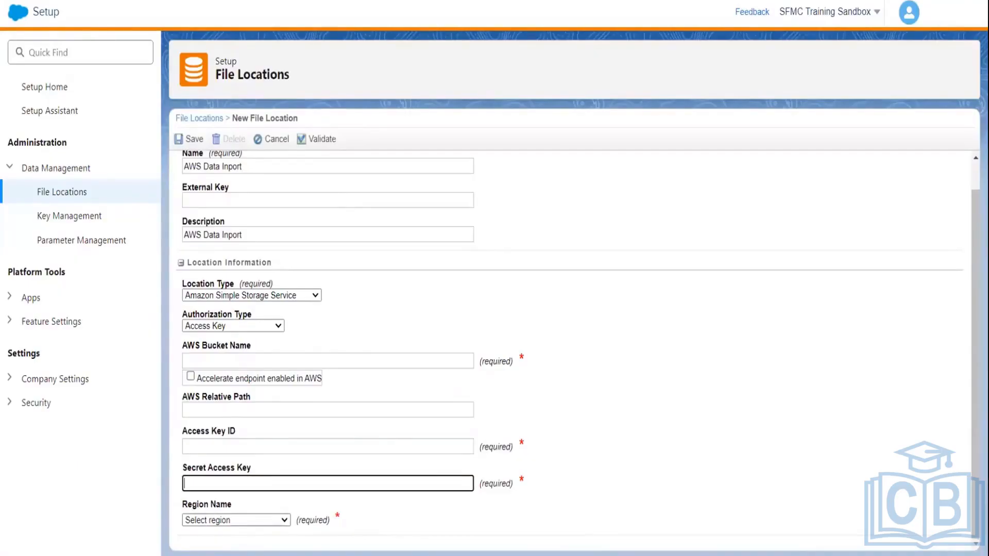
# Step: Switch to the Amazon S3 console, reload the buckets list and open sfmcautomation
pyautogui.moveTo(300, 555)
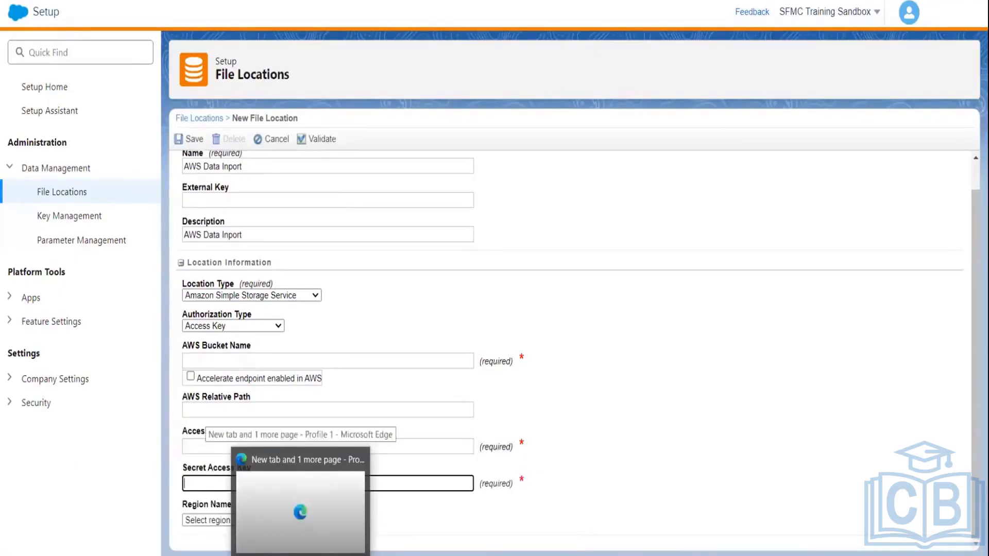
pyautogui.click(335, 555)
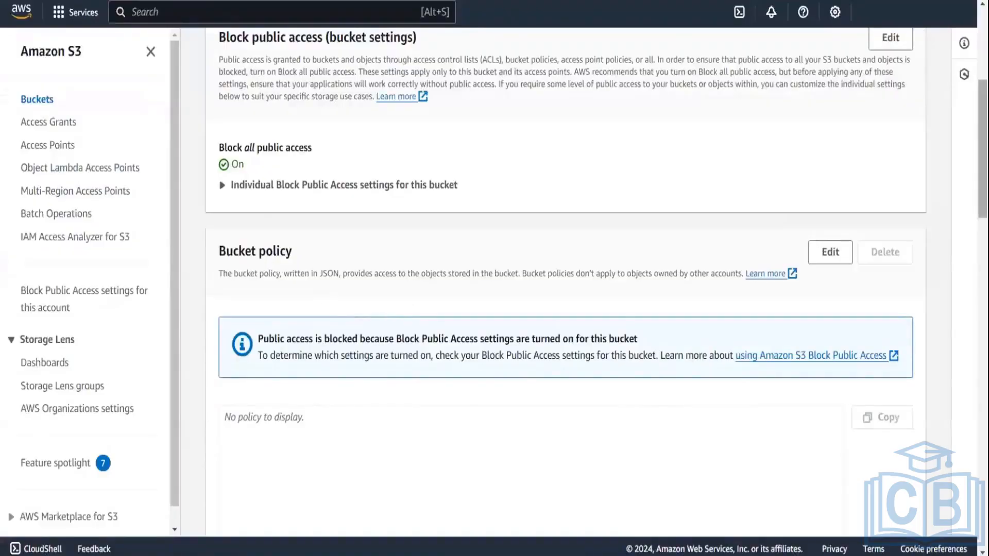
pyautogui.scroll(5, 566, 278)
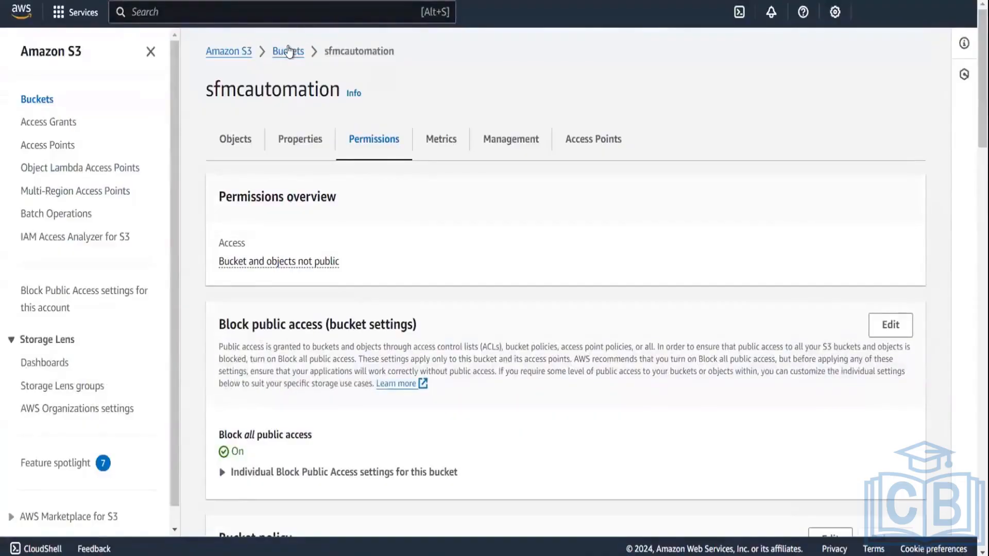
pyautogui.click(228, 52)
pyautogui.click(229, 52)
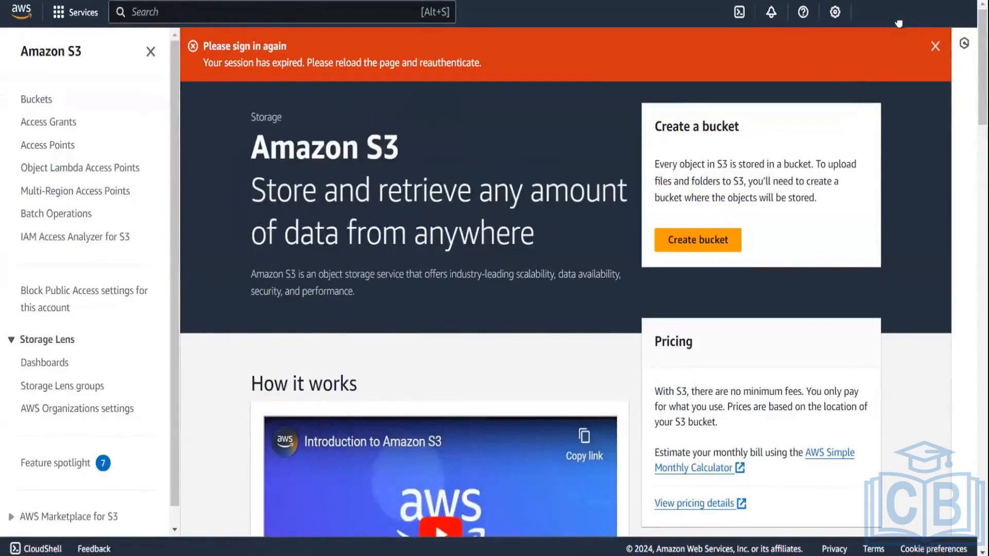
pyautogui.click(885, 23)
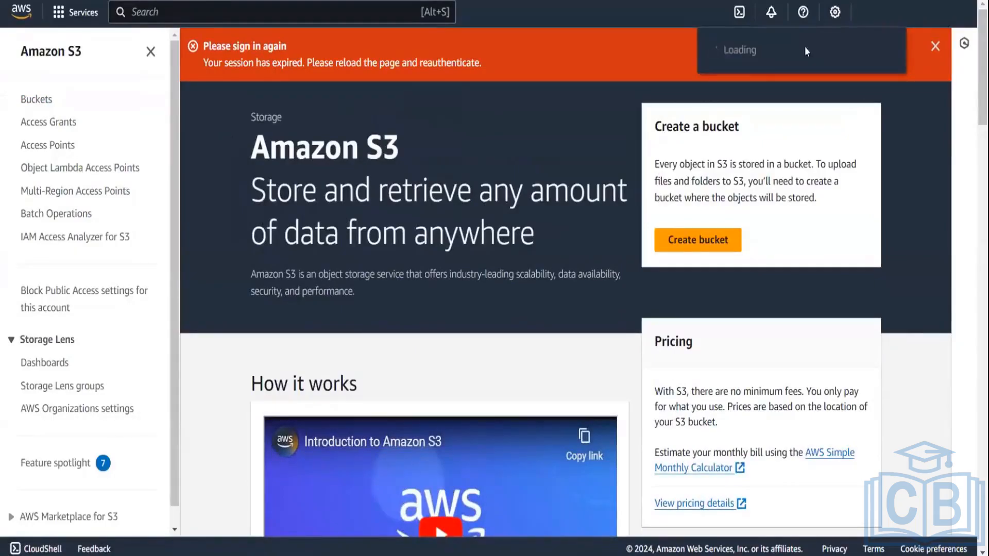
pyautogui.click(934, 46)
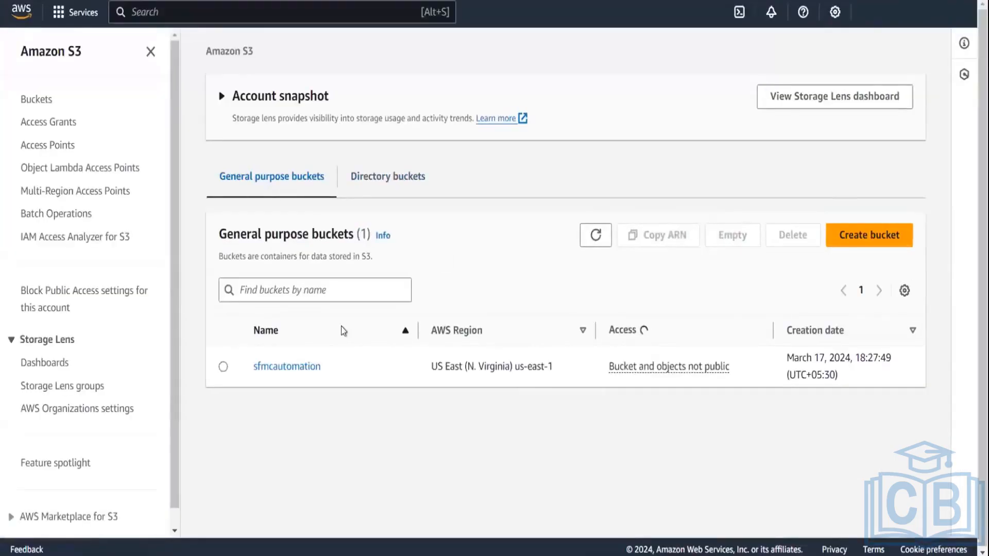
pyautogui.click(299, 364)
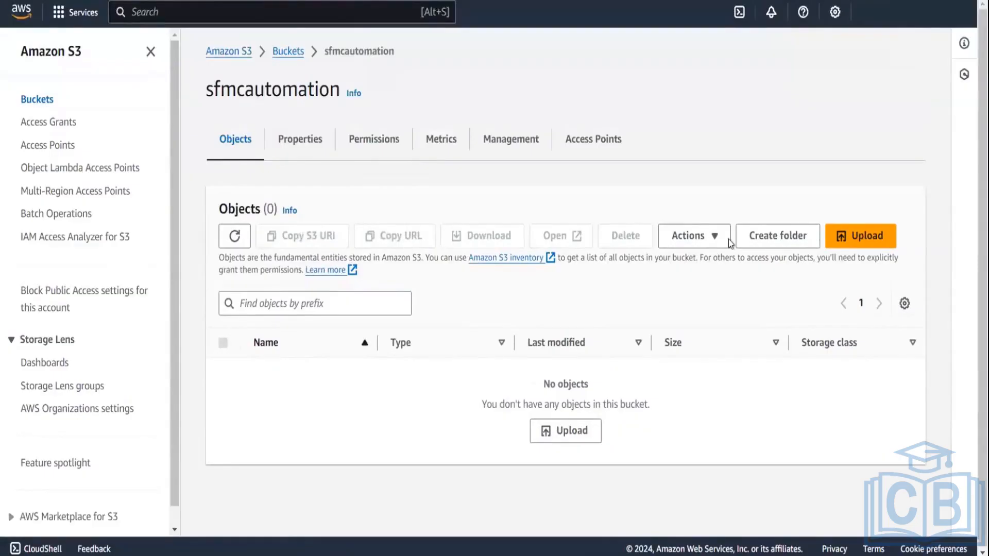
# Step: Browse the bucket's Actions, Permissions, Access Points, Management and Metrics, ending at Permissions' ACL section
pyautogui.click(693, 238)
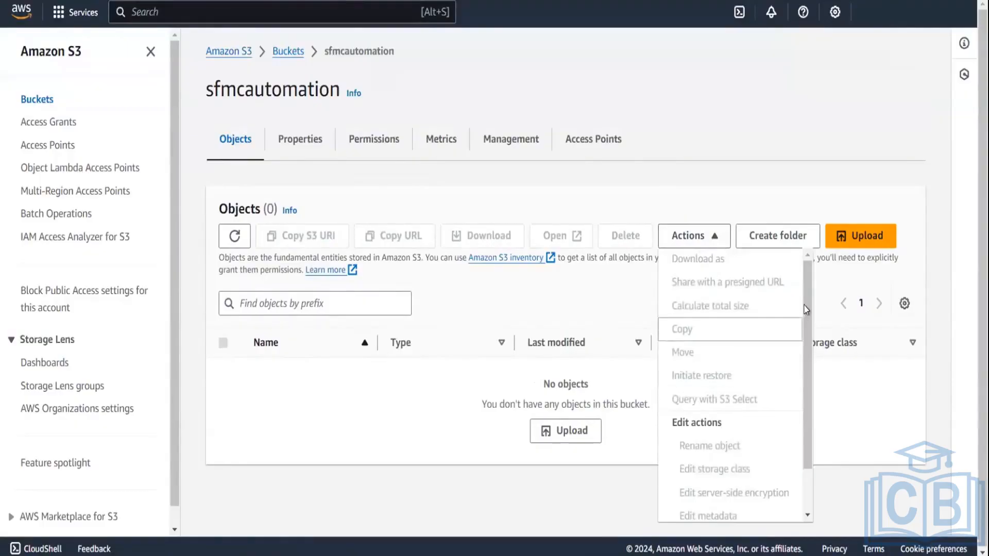
pyautogui.scroll(-1, 811, 467)
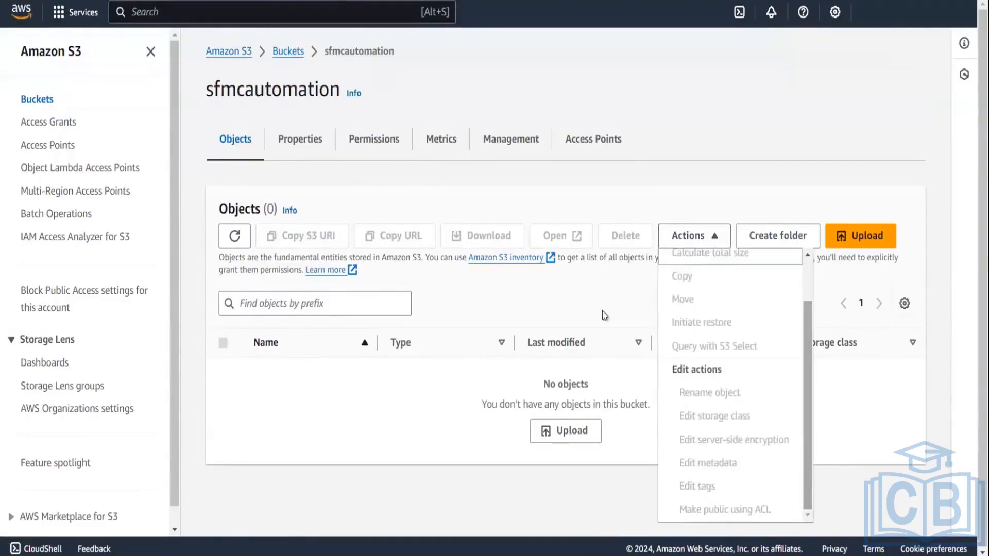
pyautogui.doubleClick(330, 436)
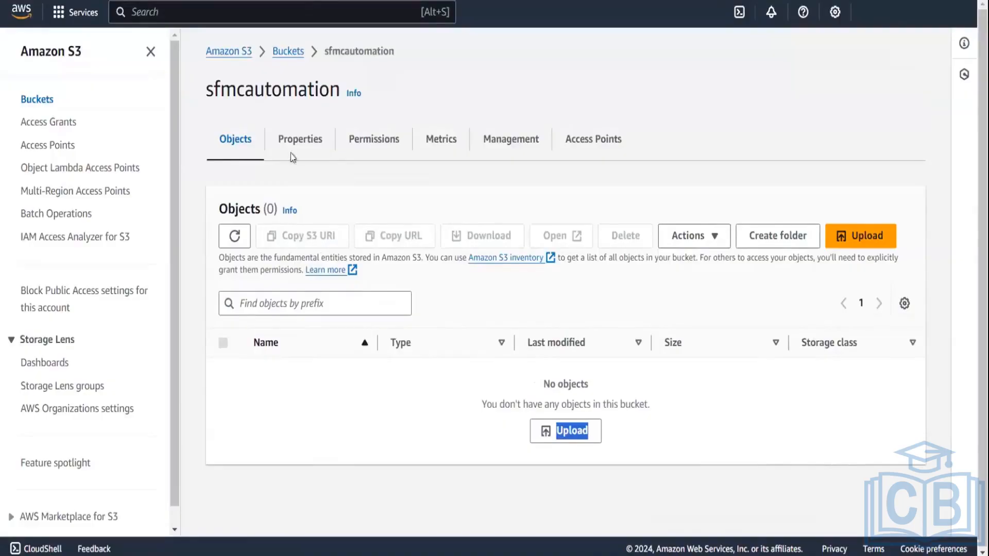
pyautogui.click(372, 141)
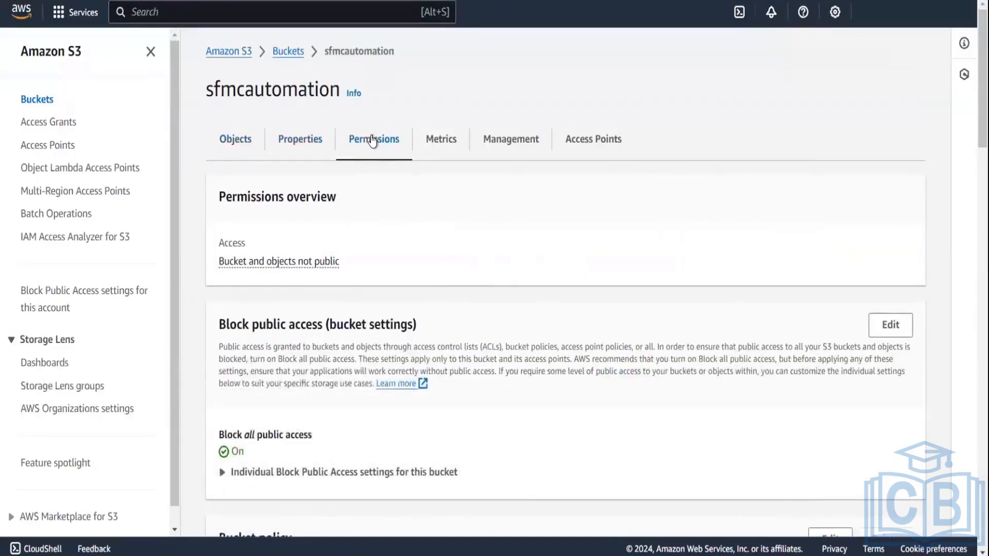
pyautogui.click(585, 146)
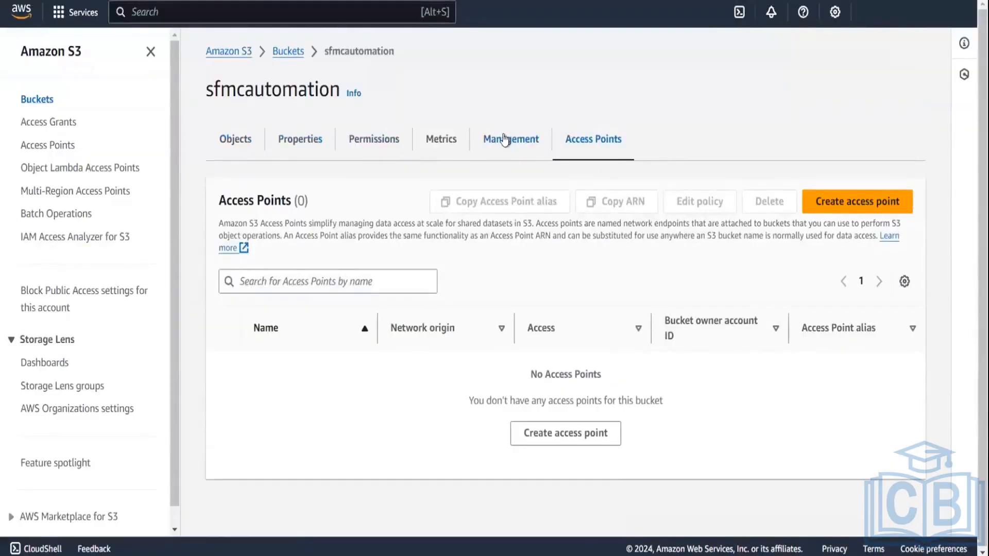
pyautogui.click(505, 139)
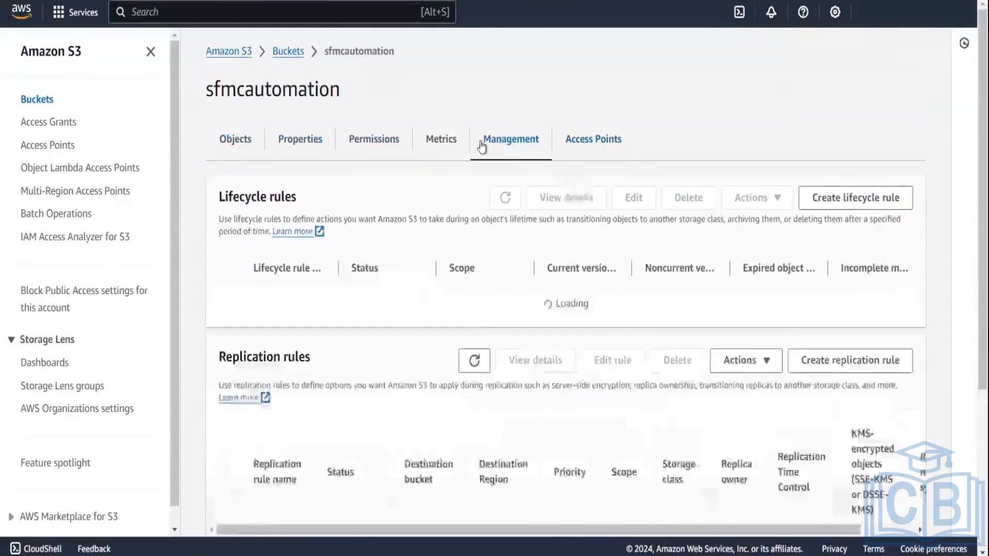
pyautogui.click(438, 141)
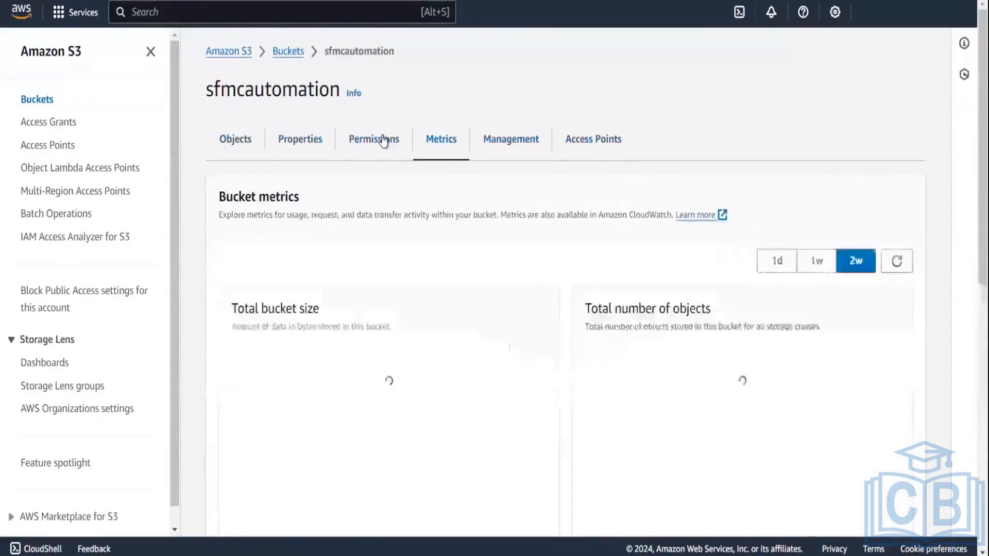
pyautogui.click(384, 140)
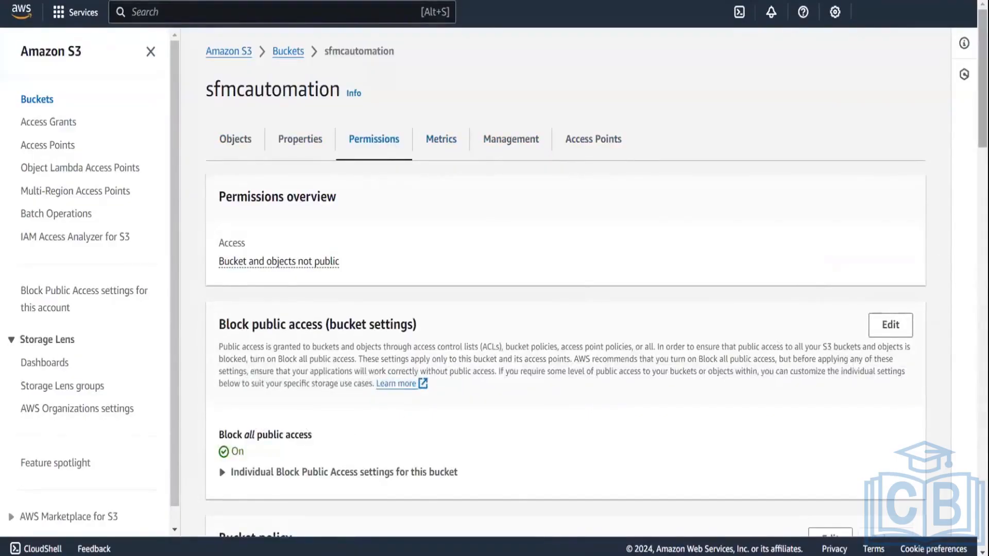
pyautogui.scroll(-10, 567, 288)
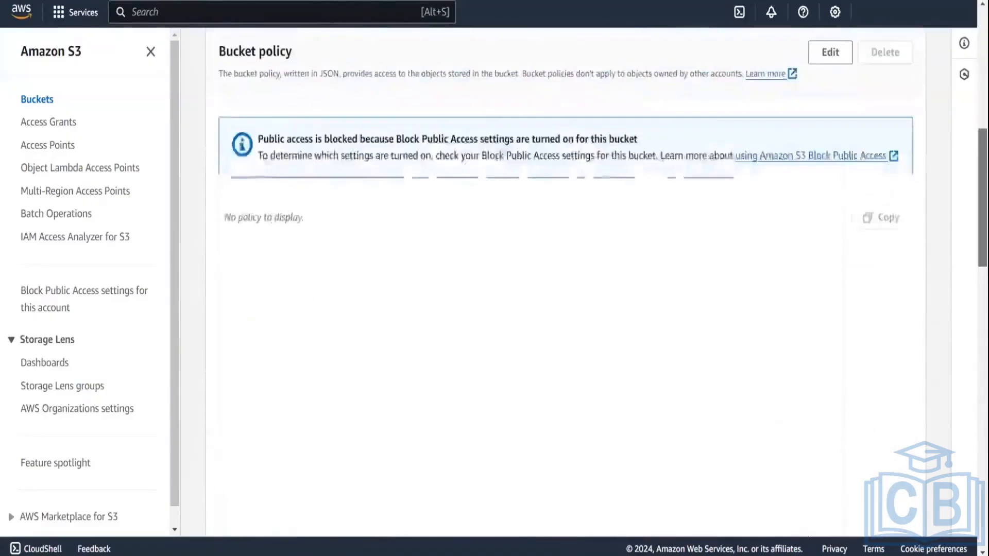
pyautogui.scroll(-5, 566, 288)
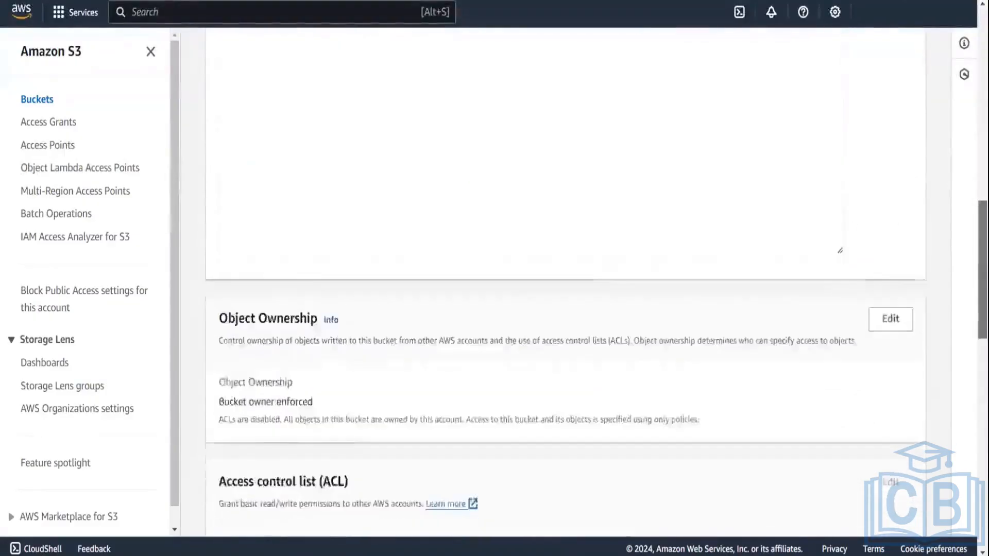
pyautogui.scroll(-5, 567, 288)
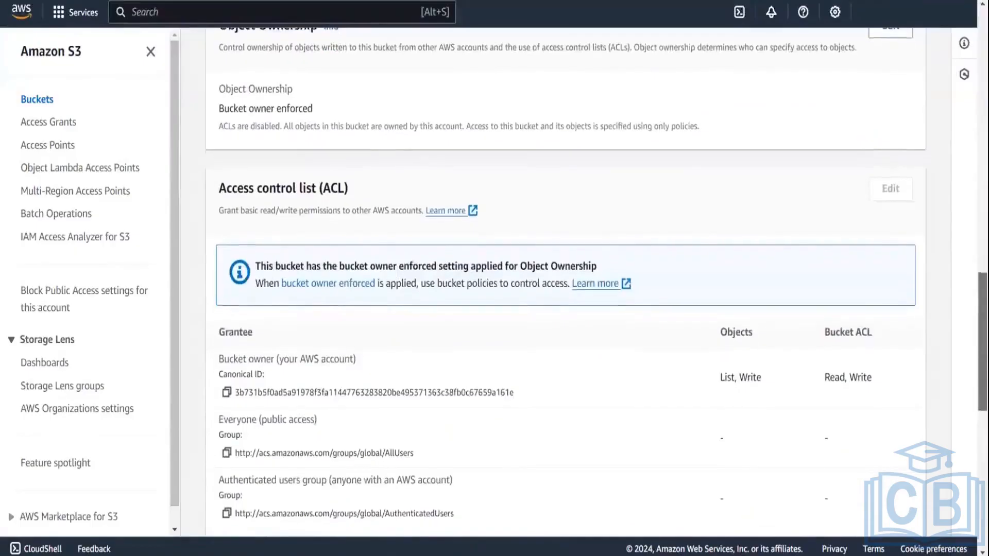
pyautogui.scroll(-2, 266, 299)
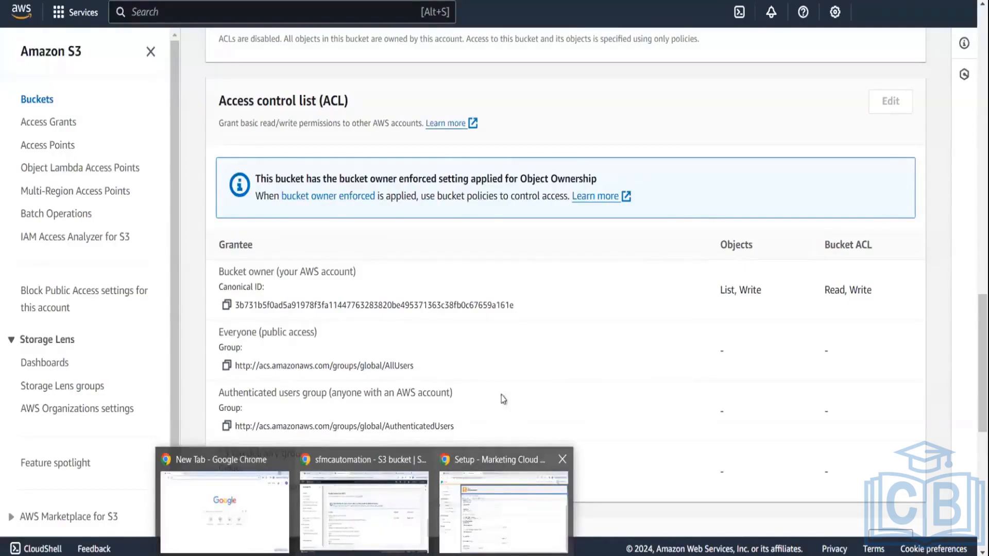
# Step: Return to Marketing Cloud and open Automation Studio from the home dashboard
pyautogui.click(504, 510)
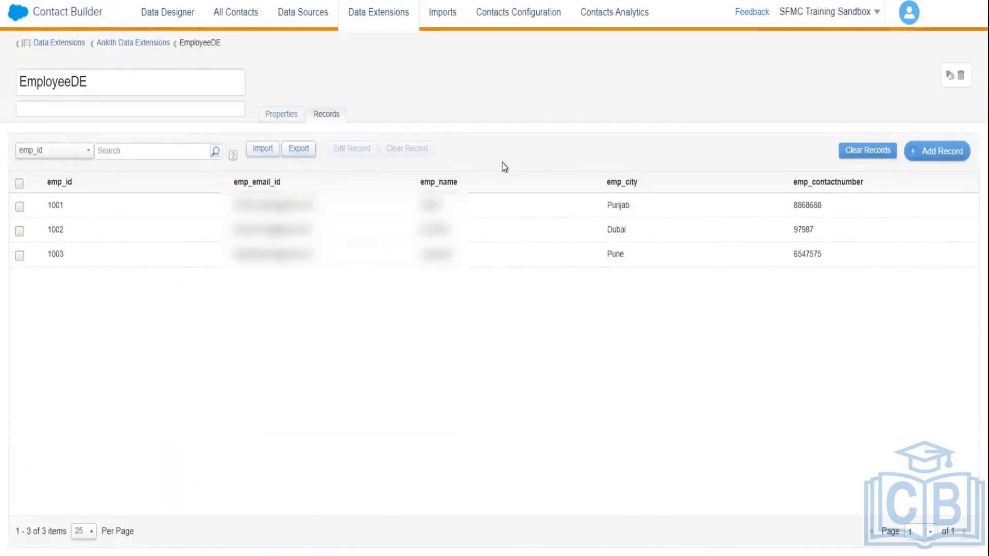
pyautogui.click(24, 15)
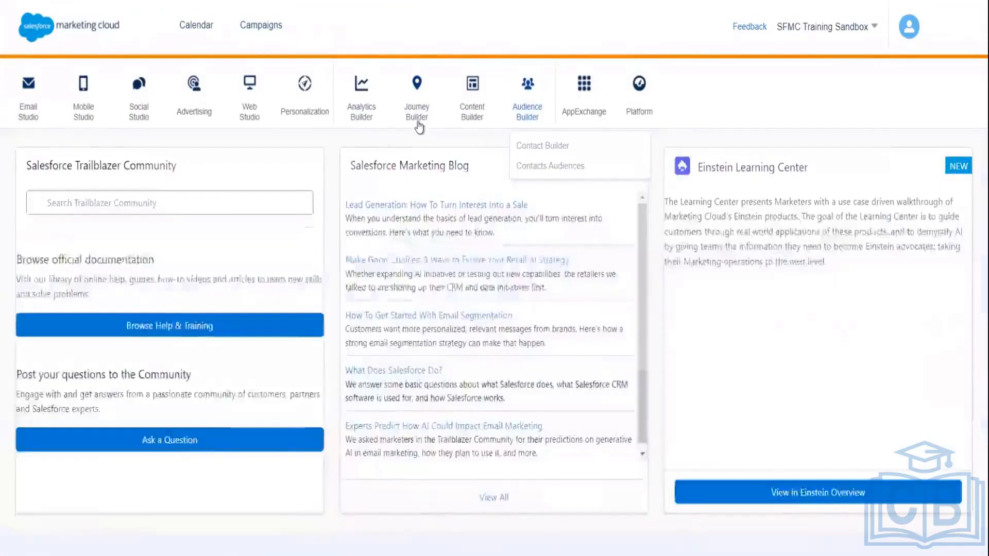
pyautogui.moveTo(416, 118)
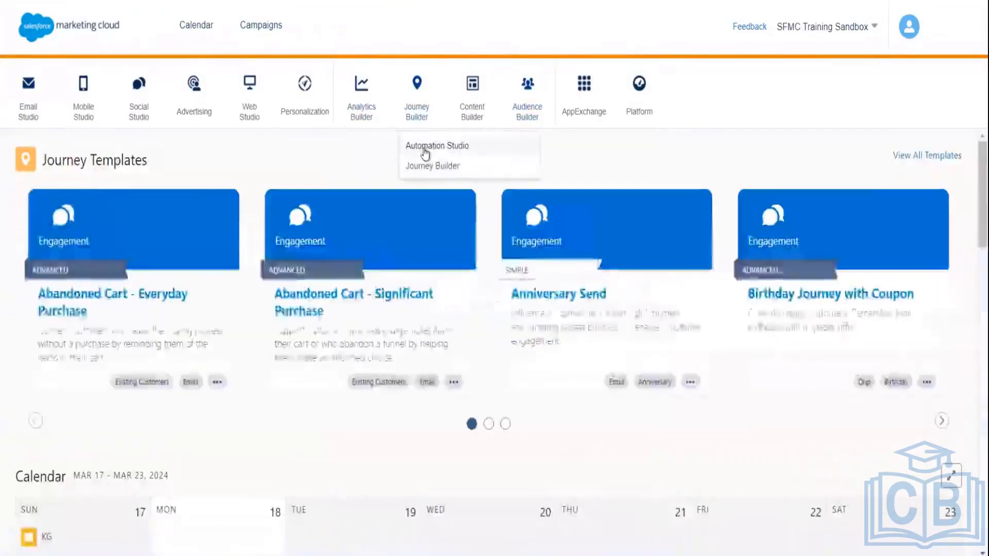
pyautogui.click(425, 149)
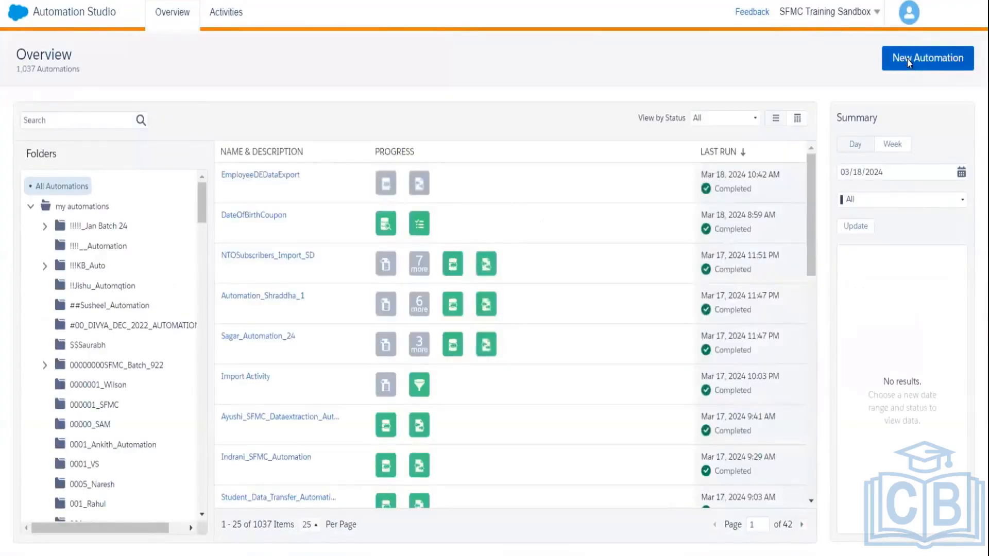
# Step: Start a new automation with Trigger as its starting source and try configuring it
pyautogui.click(908, 60)
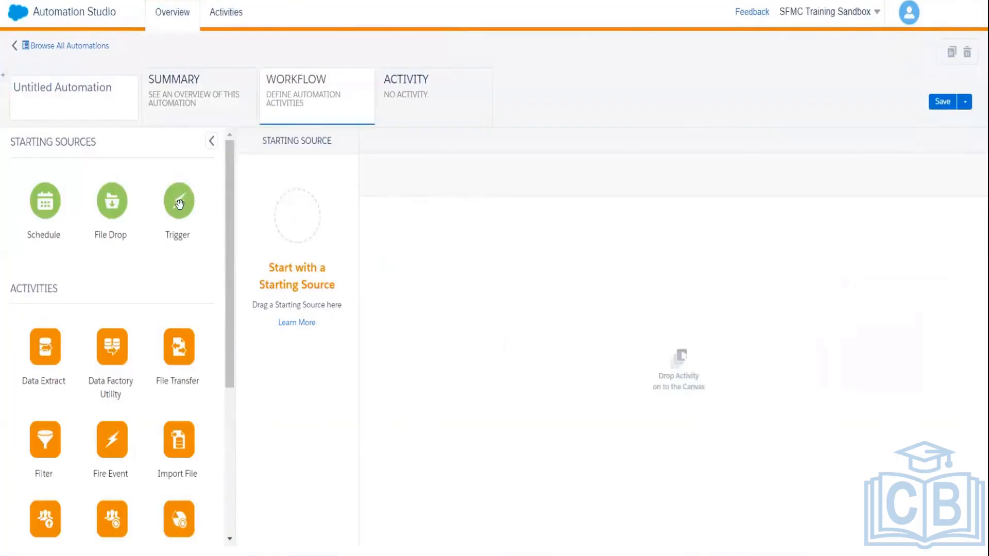
pyautogui.moveTo(179, 204); pyautogui.dragTo(302, 219)
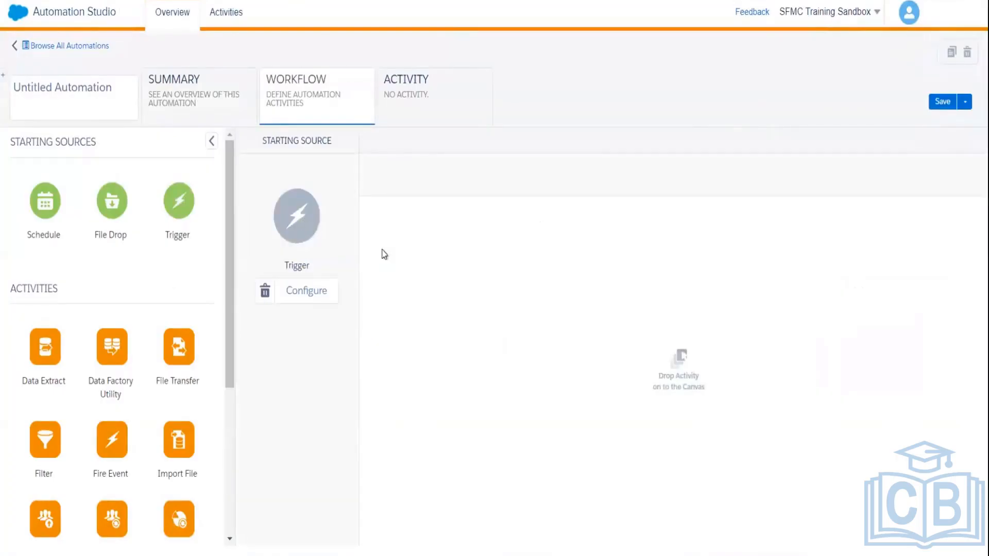
pyautogui.doubleClick(547, 262)
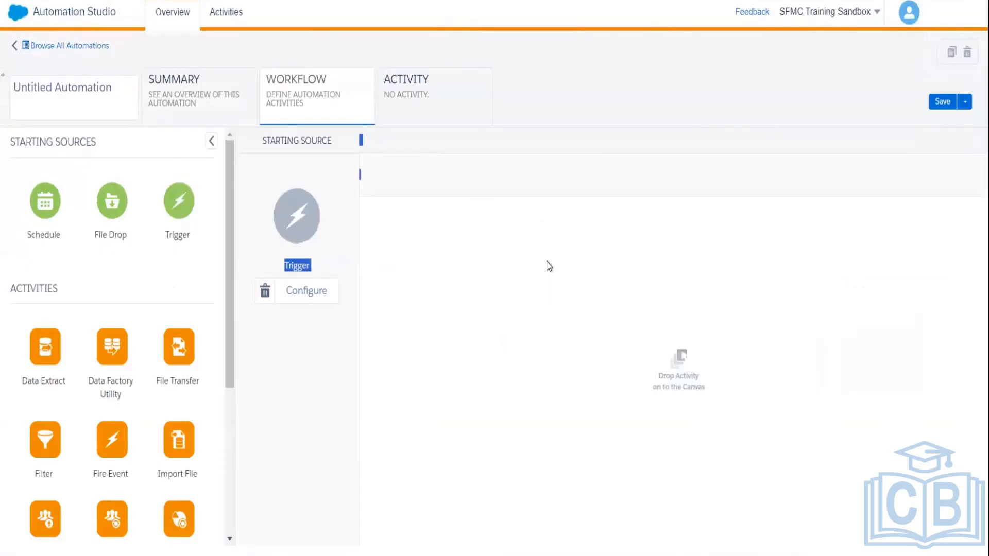
pyautogui.click(283, 290)
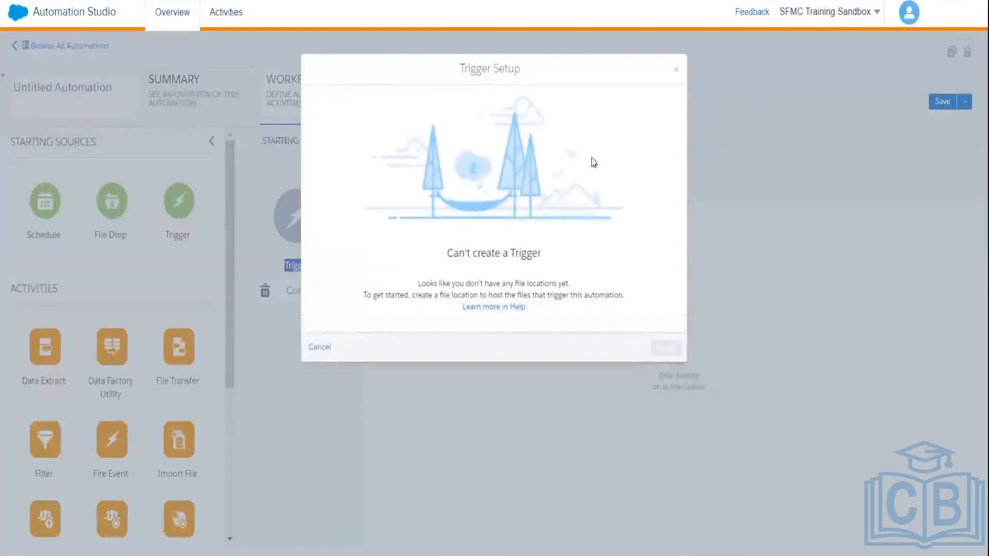
pyautogui.click(675, 69)
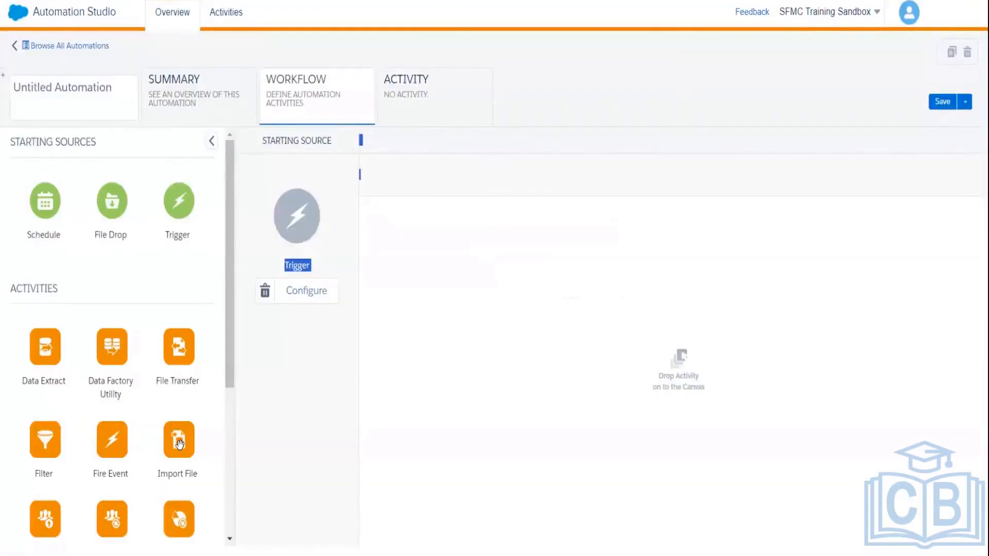
# Step: Add Import File as step 1 and File Transfer as step 2, then choose an import definition
pyautogui.moveTo(179, 444); pyautogui.dragTo(430, 226)
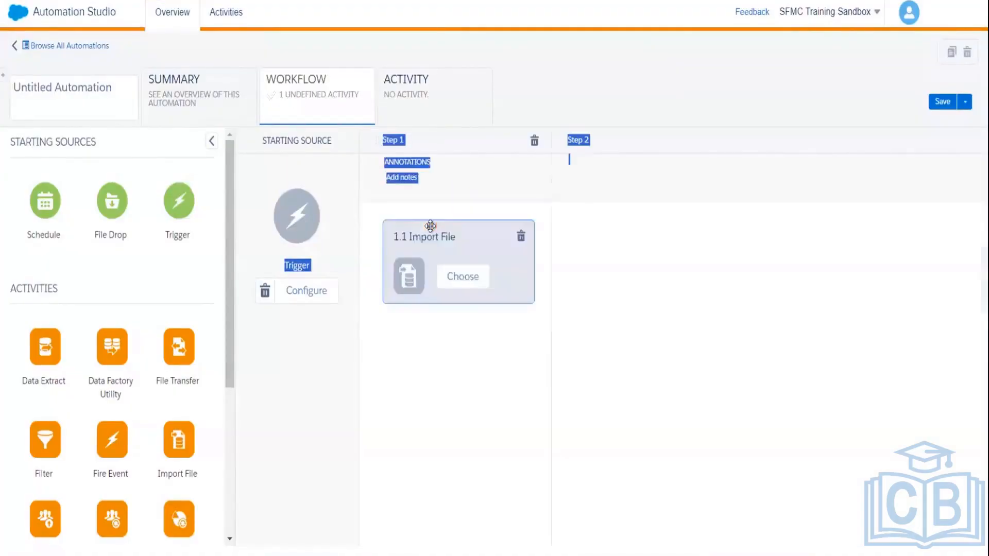
pyautogui.moveTo(186, 341); pyautogui.dragTo(648, 310)
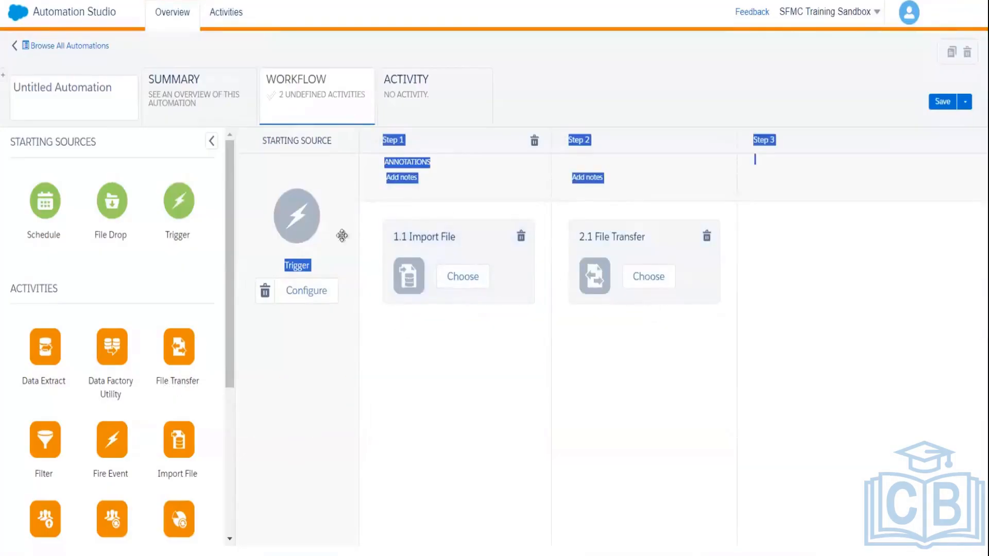
pyautogui.click(297, 293)
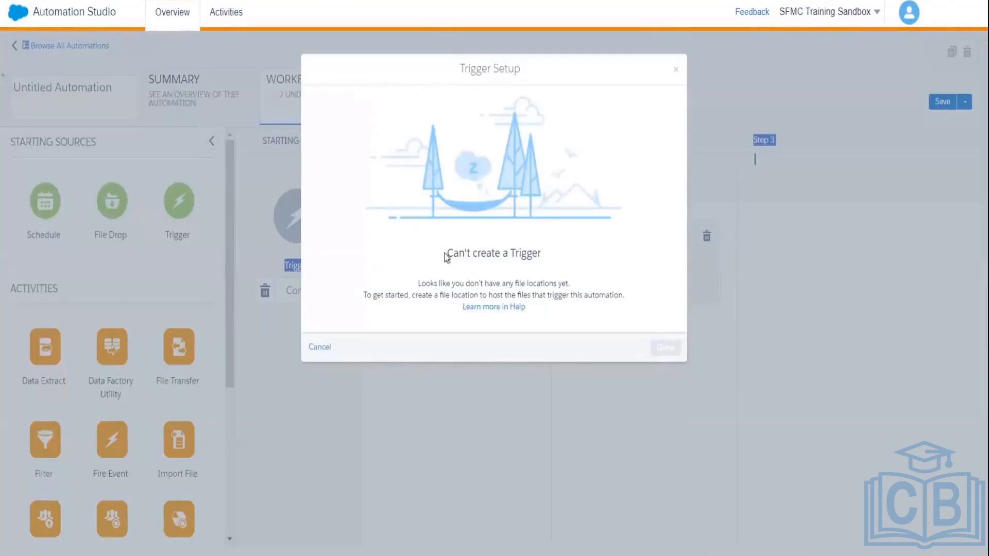
pyautogui.click(675, 71)
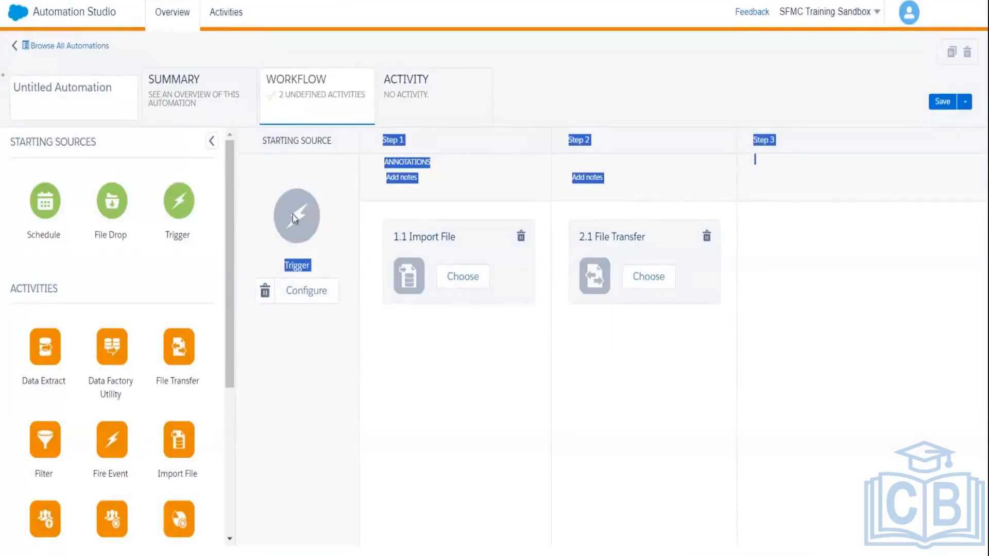
pyautogui.moveTo(293, 215); pyautogui.dragTo(294, 265)
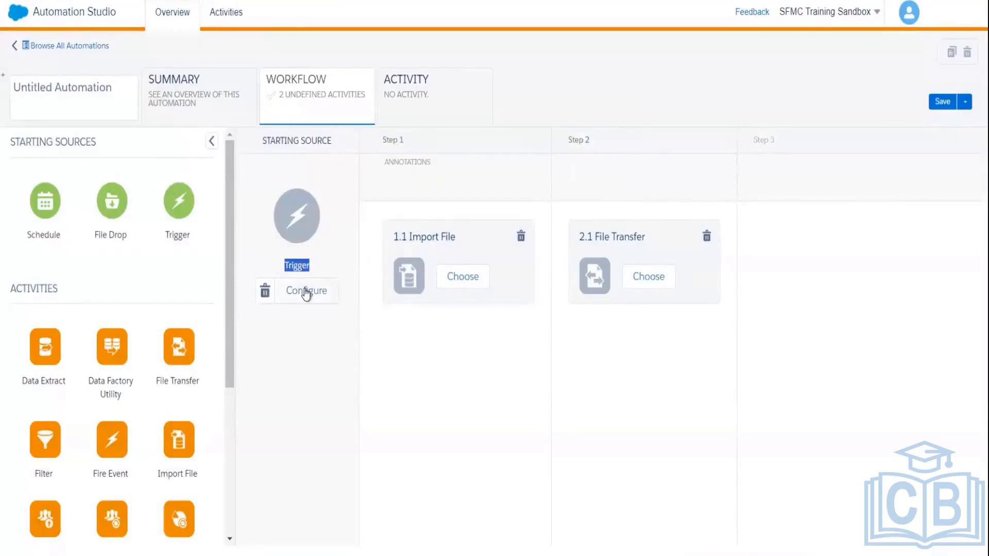
pyautogui.click(305, 290)
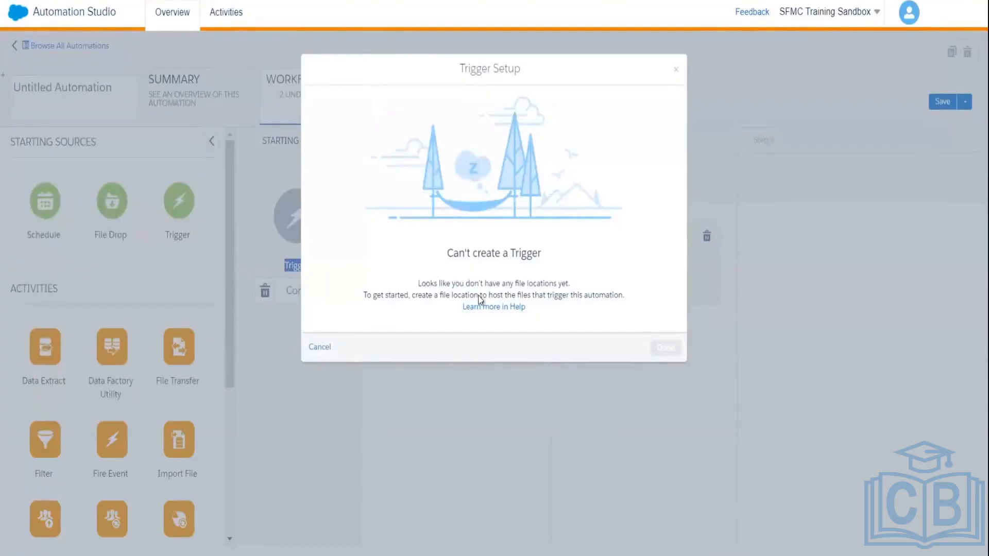
pyautogui.click(676, 69)
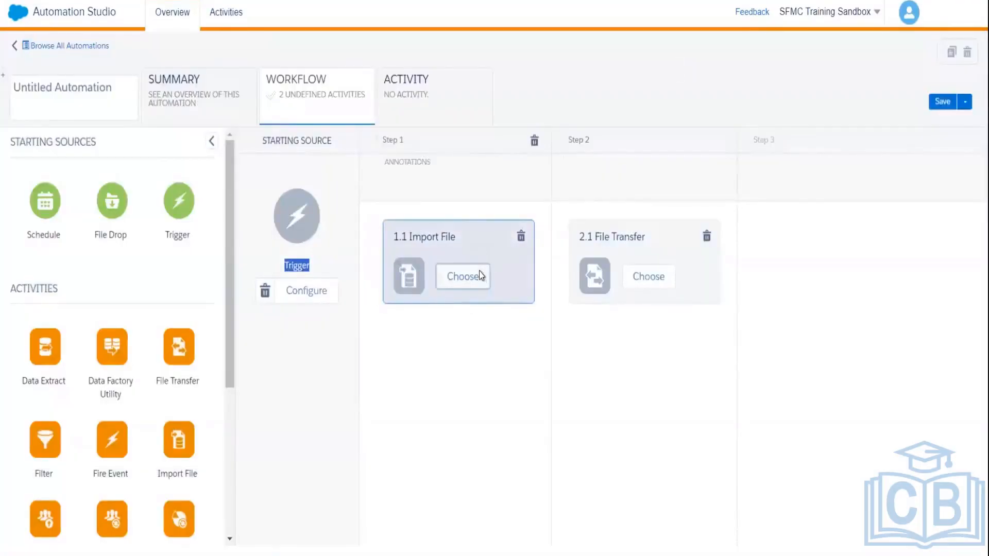
pyautogui.click(462, 276)
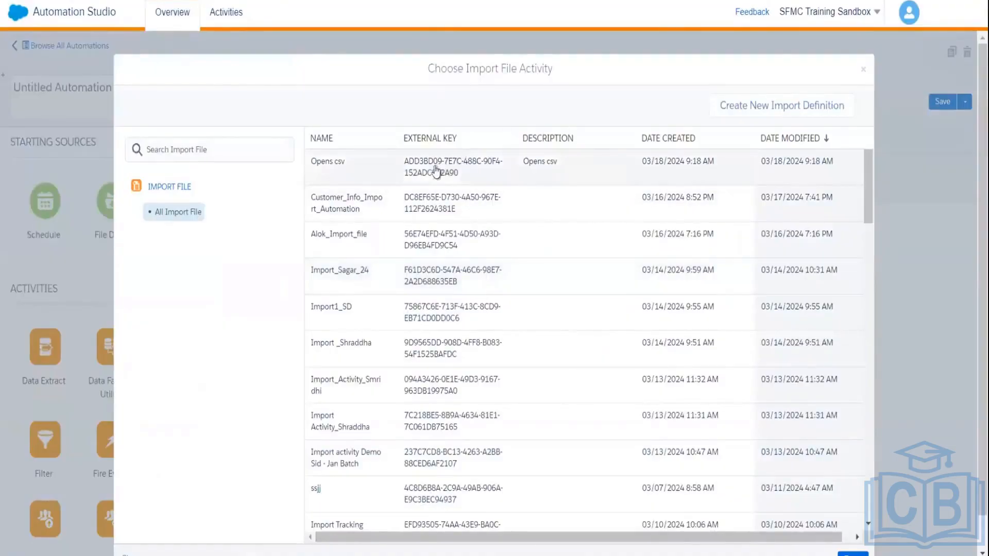
pyautogui.click(404, 241)
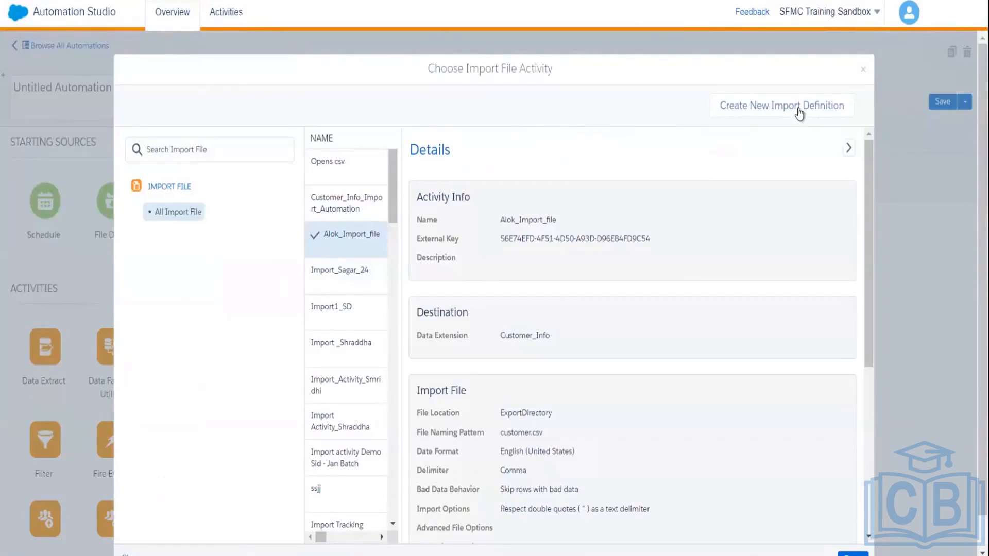
pyautogui.click(798, 109)
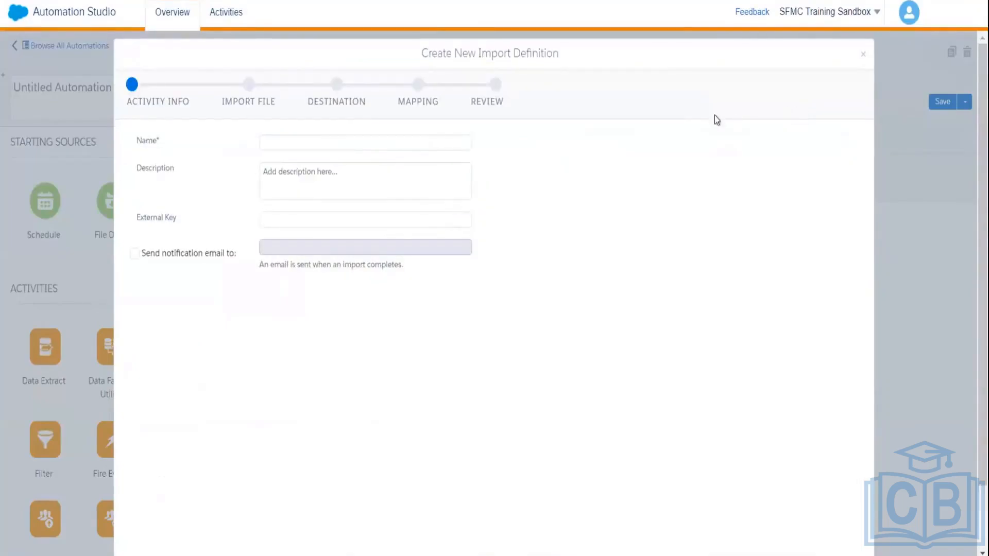
pyautogui.click(863, 55)
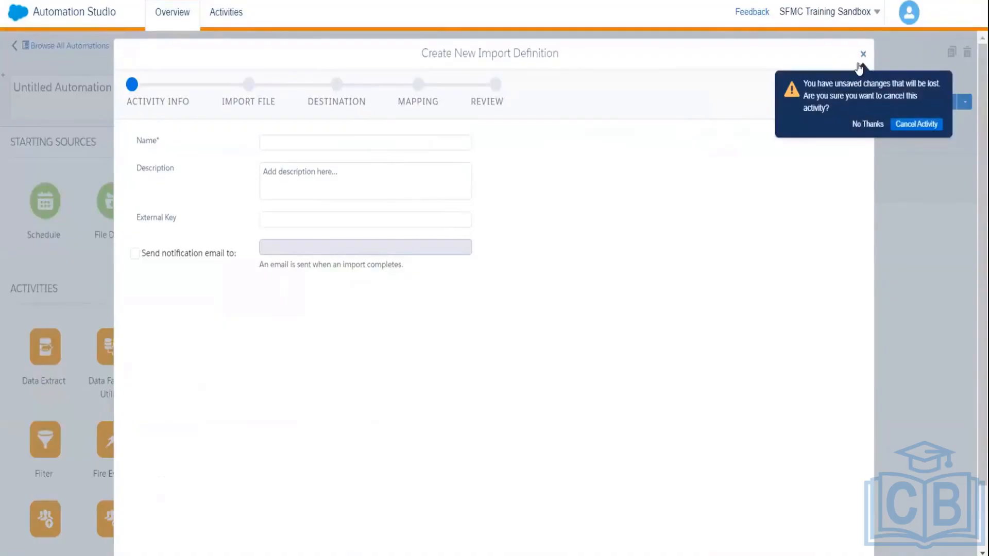
pyautogui.click(899, 126)
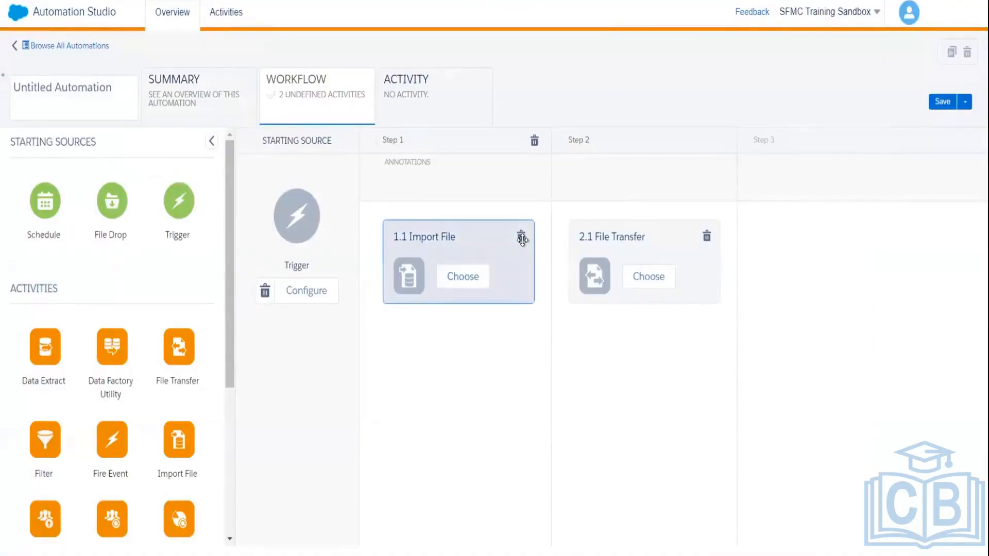
pyautogui.click(425, 278)
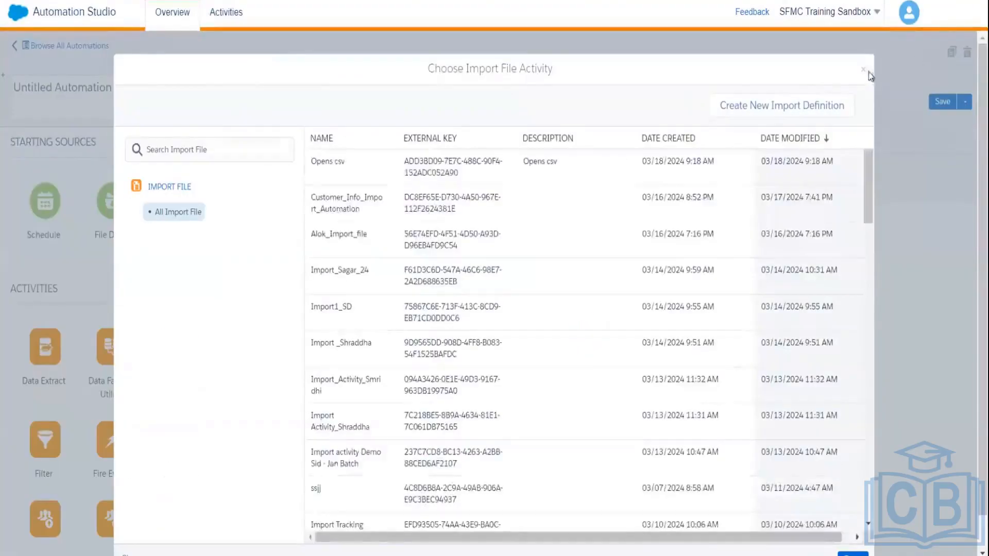
pyautogui.click(863, 69)
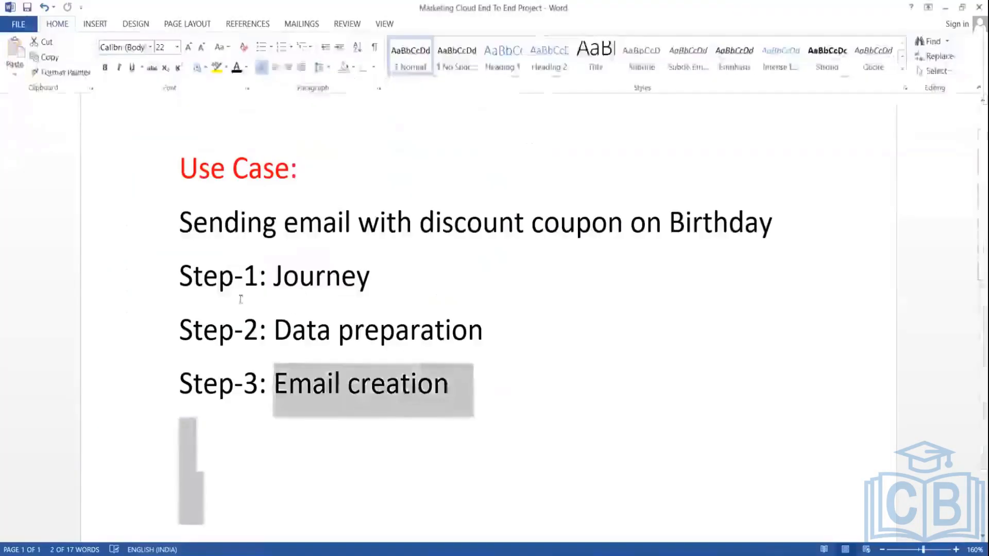
# Step: Highlight the Journey, preparation and Email creation steps in Word, then return to Marketing Cloud home
pyautogui.click(494, 288)
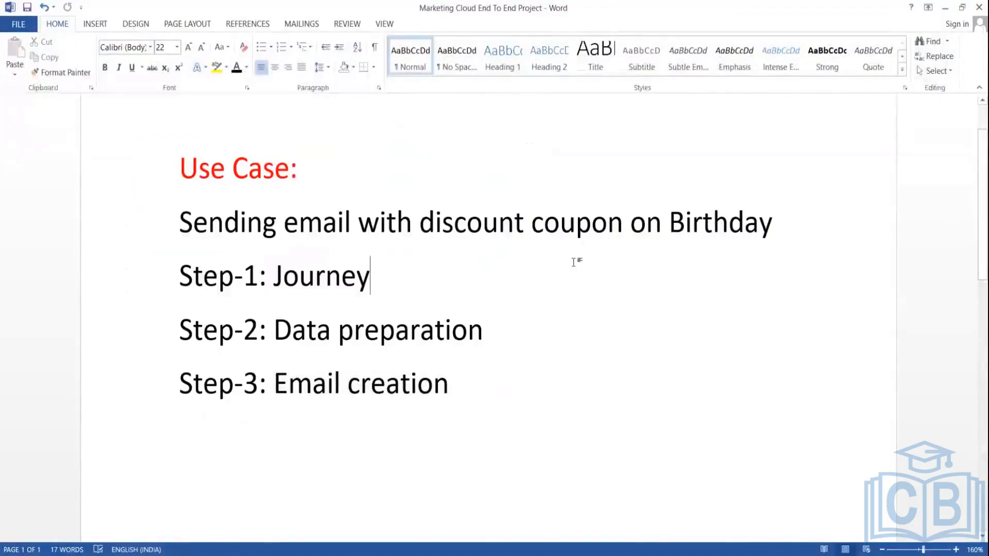
pyautogui.doubleClick(328, 281)
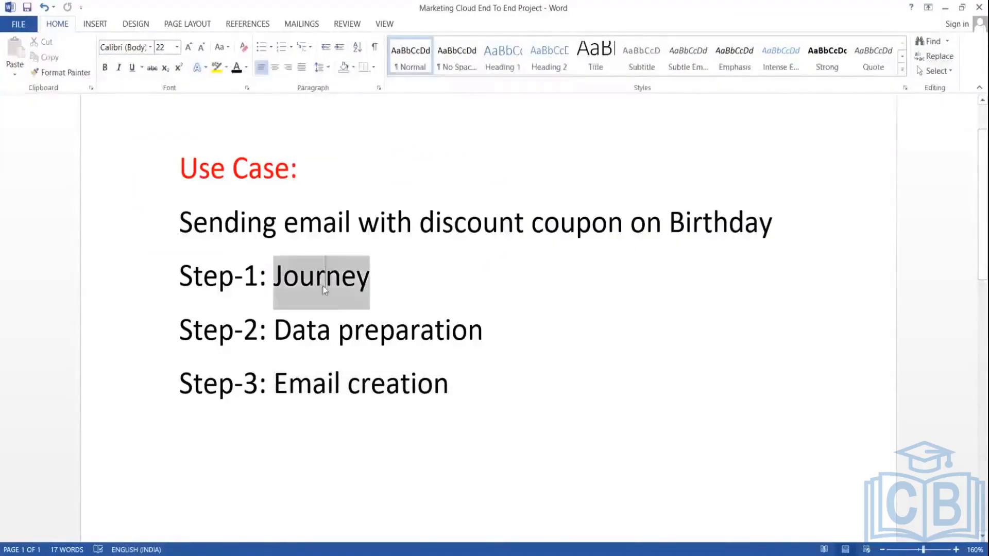
pyautogui.doubleClick(357, 325)
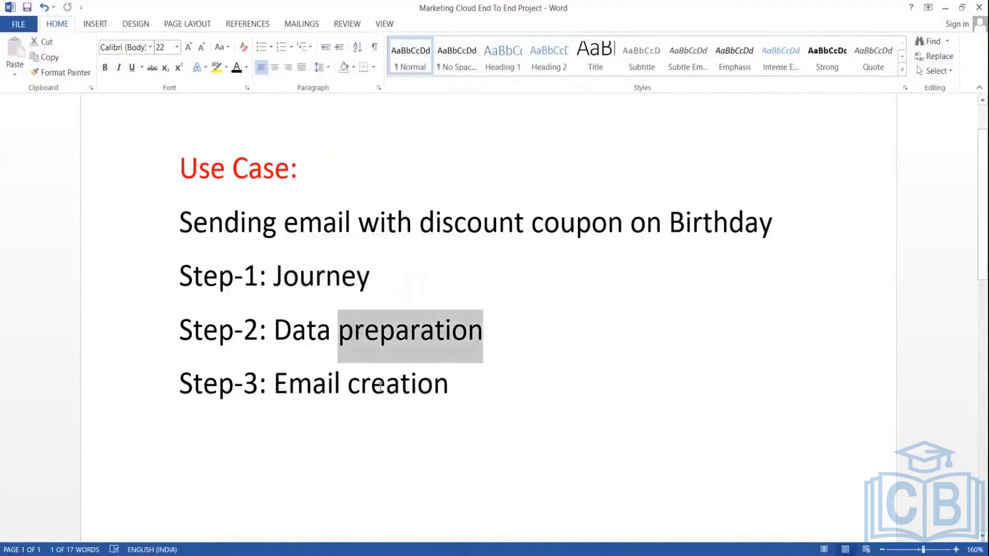
pyautogui.click(382, 387)
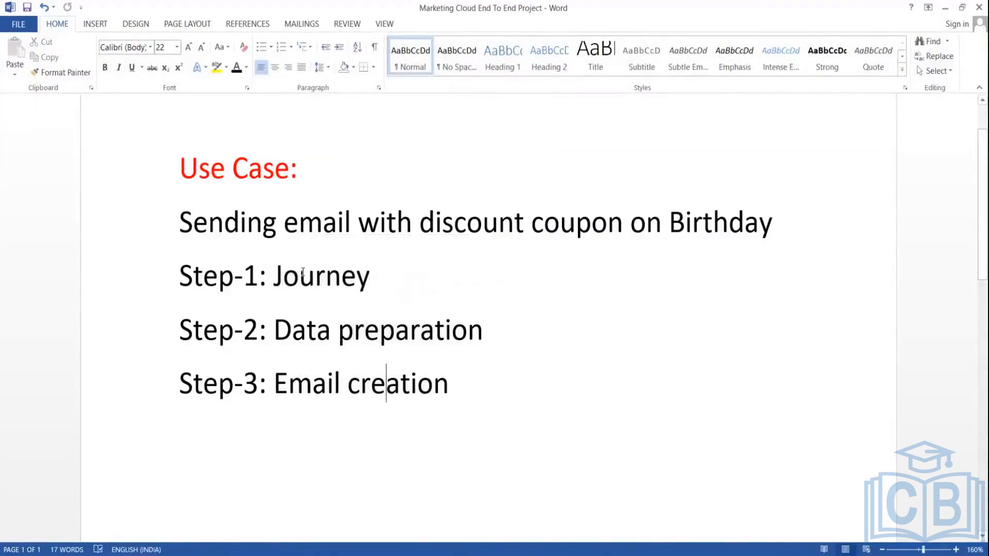
pyautogui.click(397, 390)
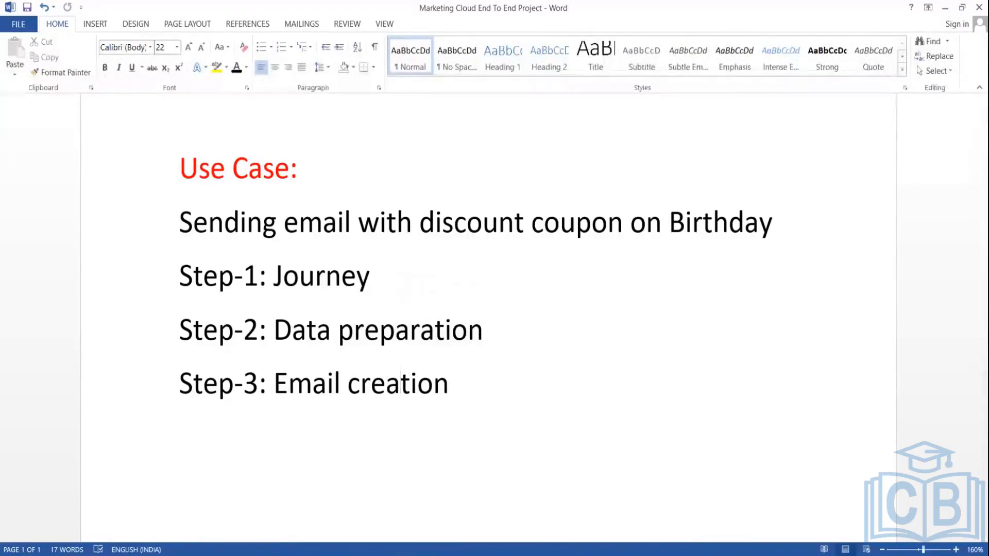
pyautogui.press('alt')
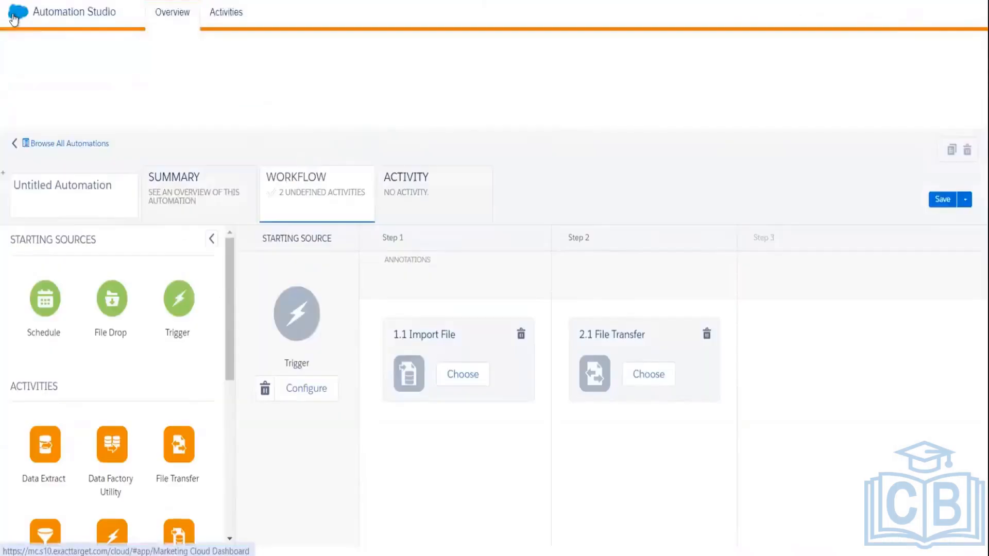
pyautogui.click(16, 15)
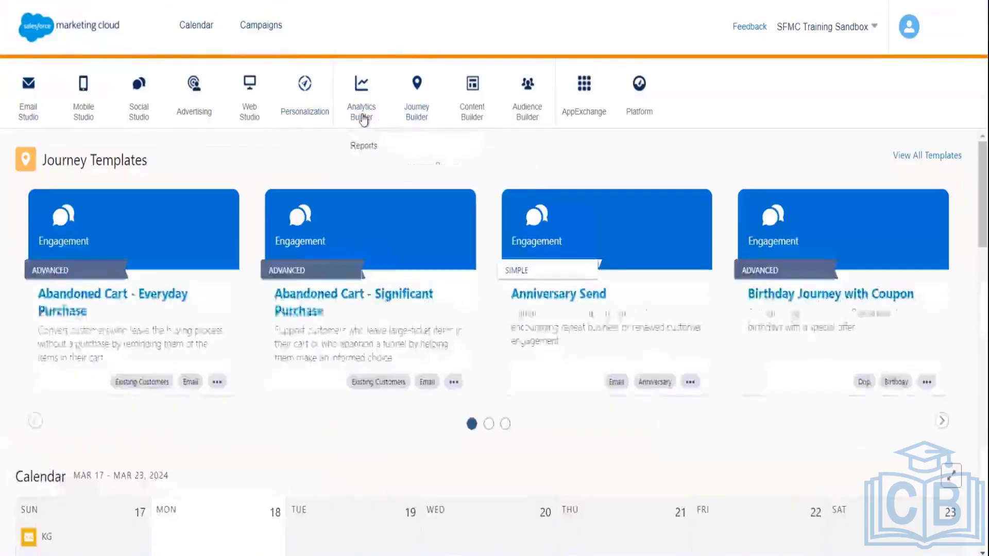
# Step: Open Contact Builder's Data Extensions tab and browse to the Ankith Data Extensions folder containing Student
pyautogui.moveTo(466, 103)
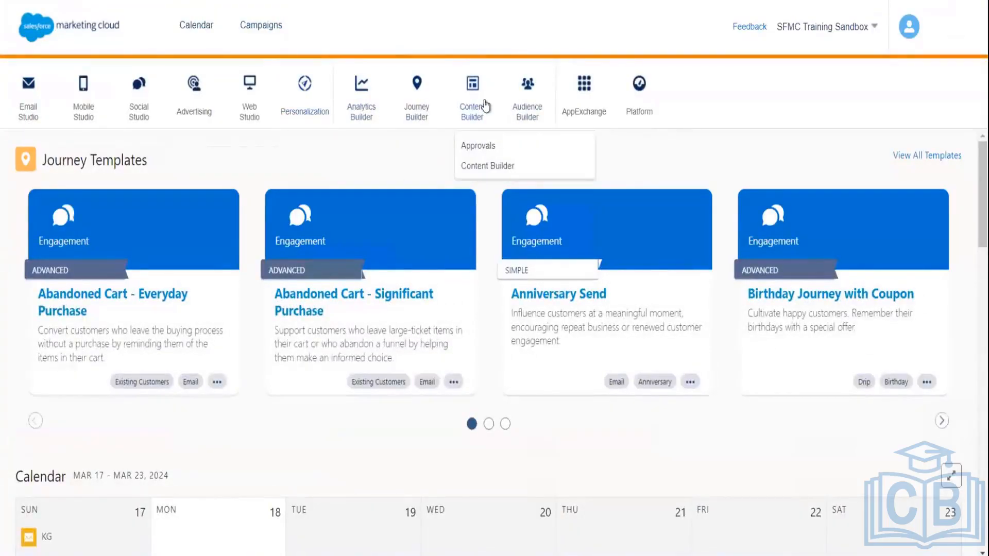
pyautogui.moveTo(523, 108)
pyautogui.click(532, 146)
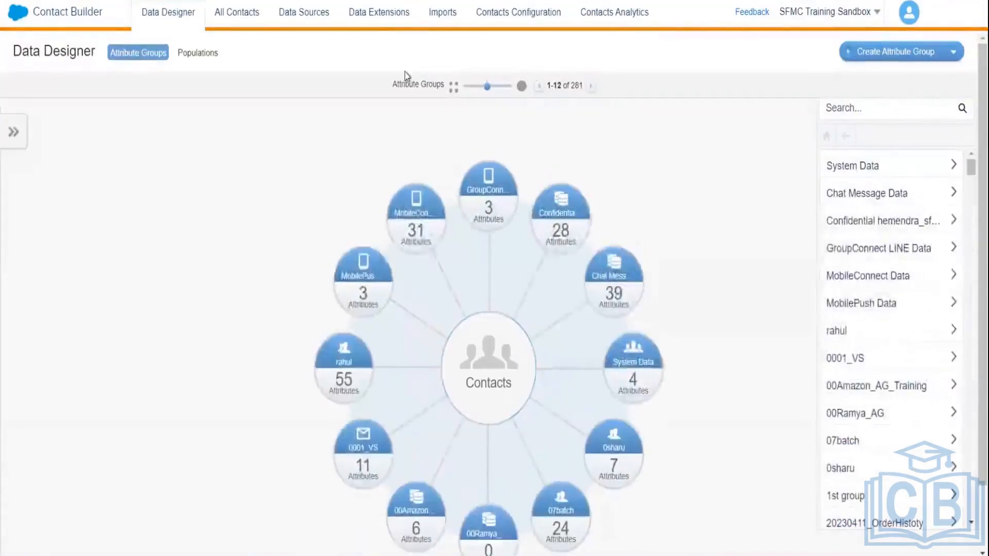
pyautogui.click(371, 18)
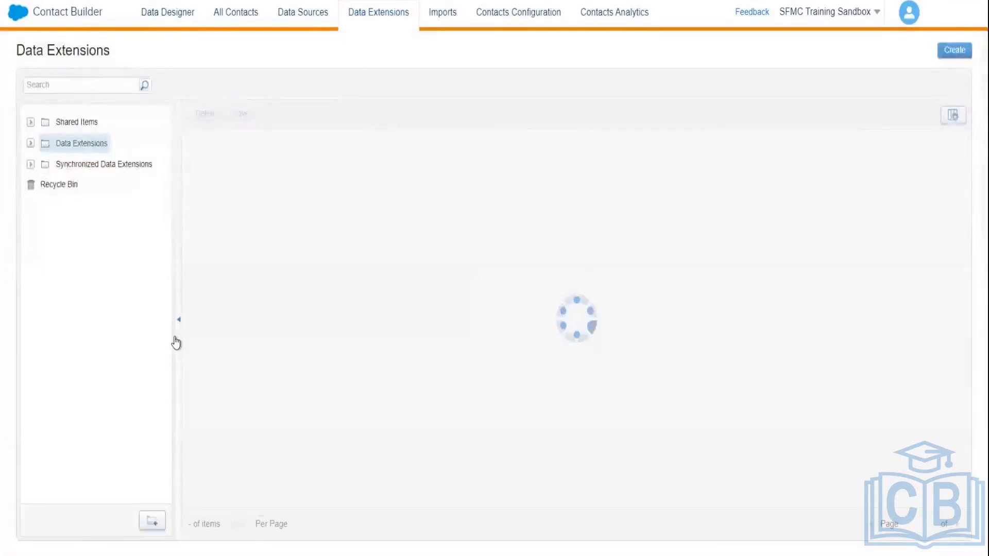
pyautogui.click(30, 144)
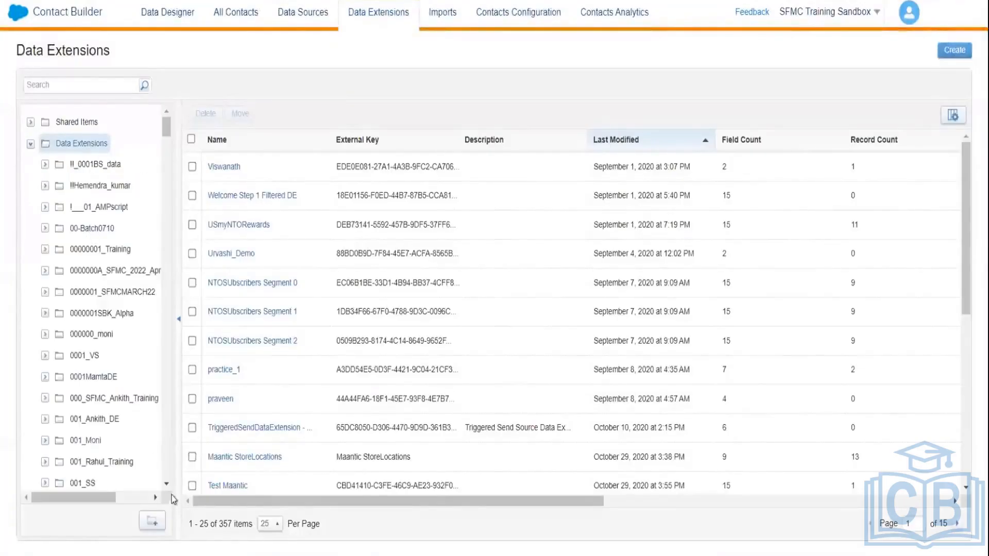
pyautogui.moveTo(167, 486); pyautogui.dragTo(167, 486)
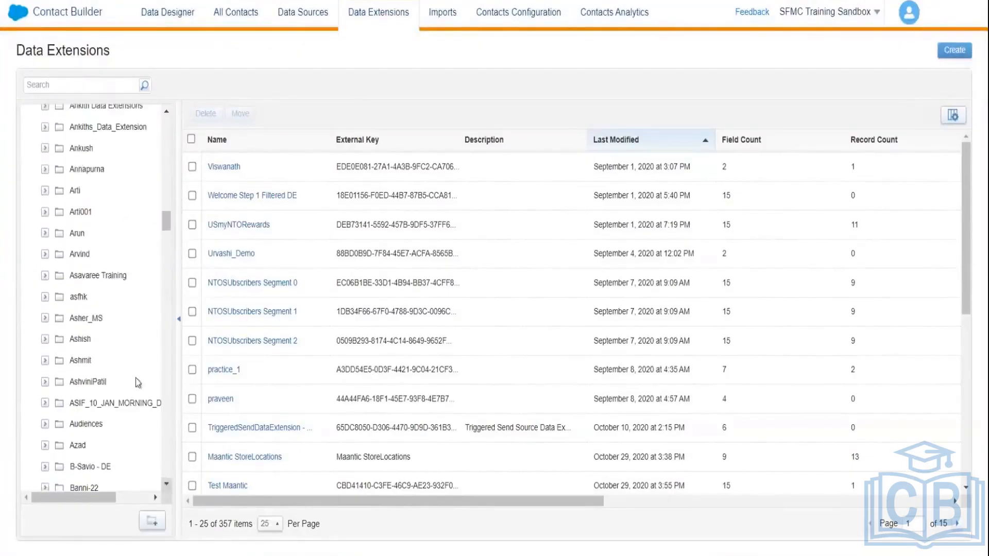
pyautogui.click(88, 111)
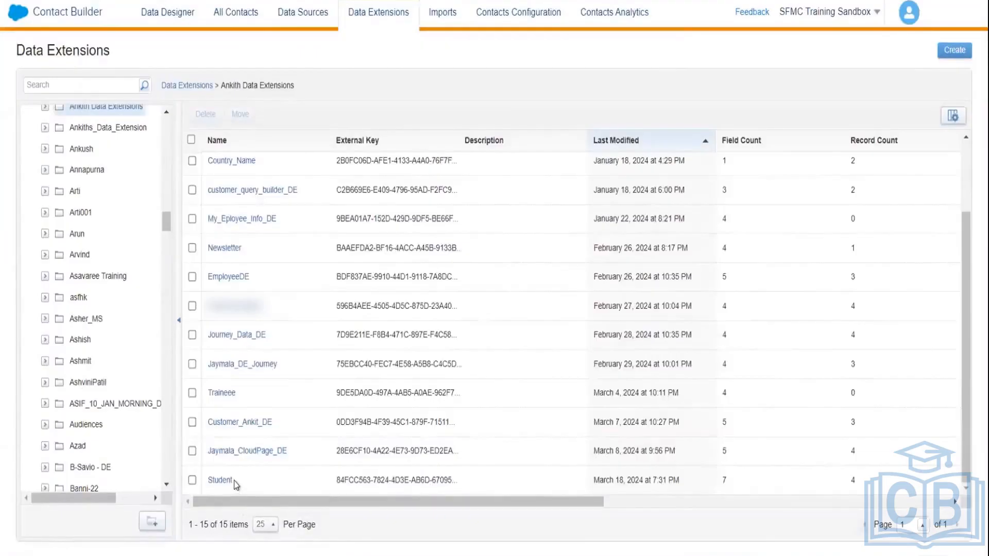
pyautogui.rightClick(234, 481)
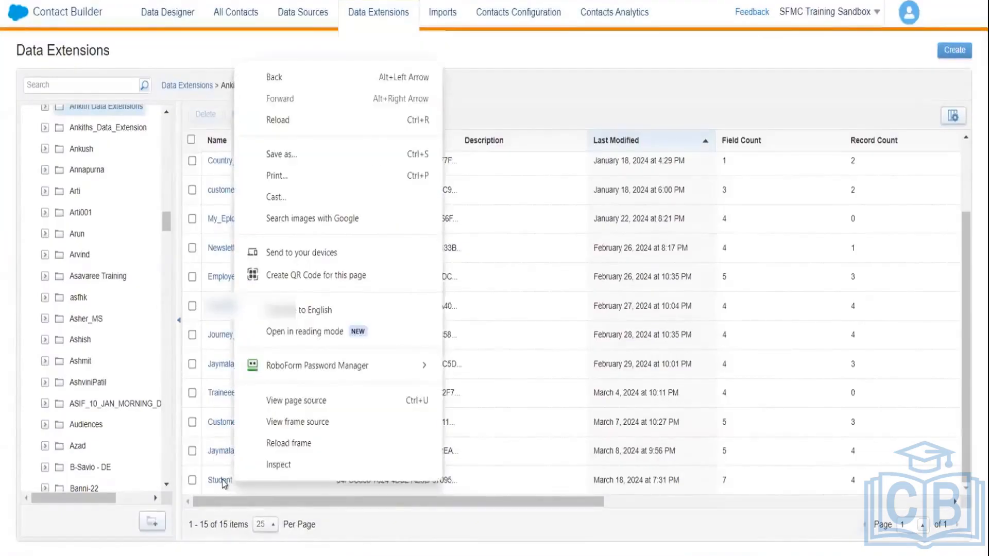
# Step: Open the Student data extension's Records and select record 101 to check its DateOfBirth
pyautogui.click(221, 480)
pyautogui.click(221, 480)
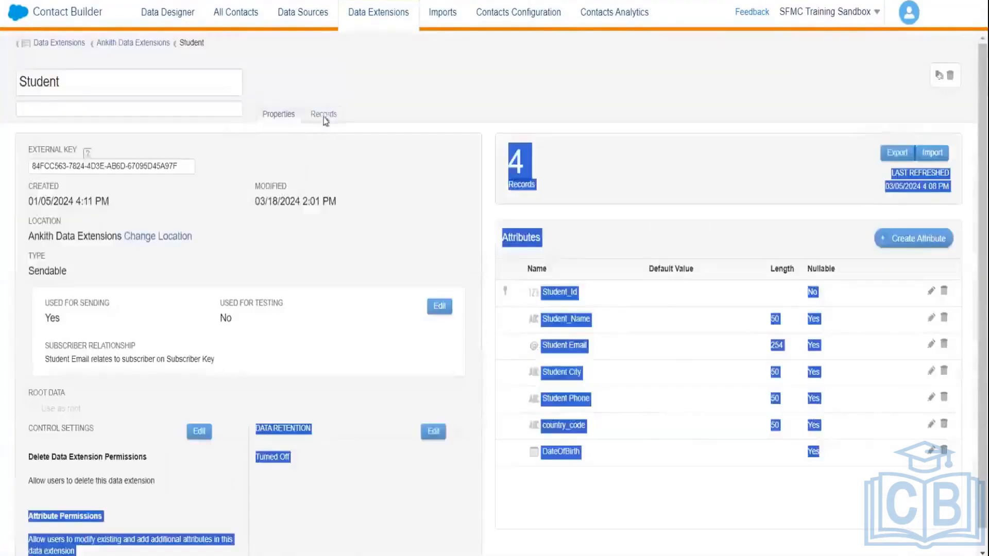
pyautogui.click(324, 115)
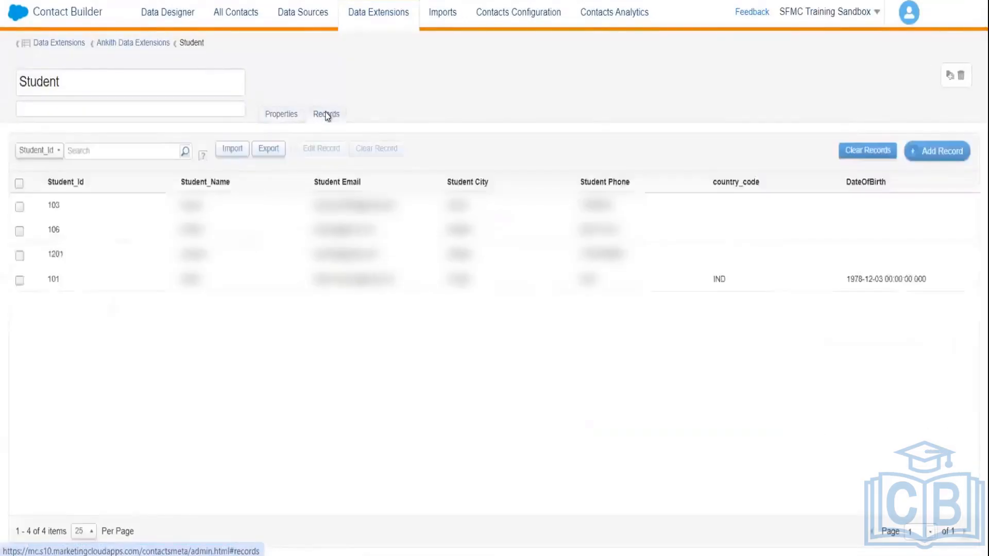
pyautogui.click(881, 278)
pyautogui.click(863, 280)
pyautogui.click(884, 278)
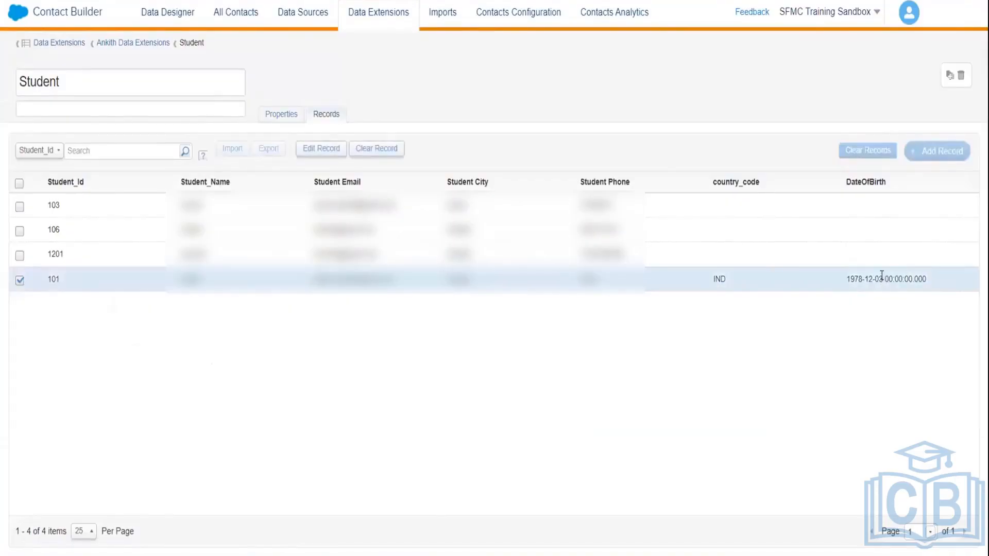
pyautogui.moveTo(882, 276); pyautogui.dragTo(875, 276)
# Step: Open Journey Builder and search journeys for 'birthday', returning three matches
pyautogui.moveTo(98, 1)
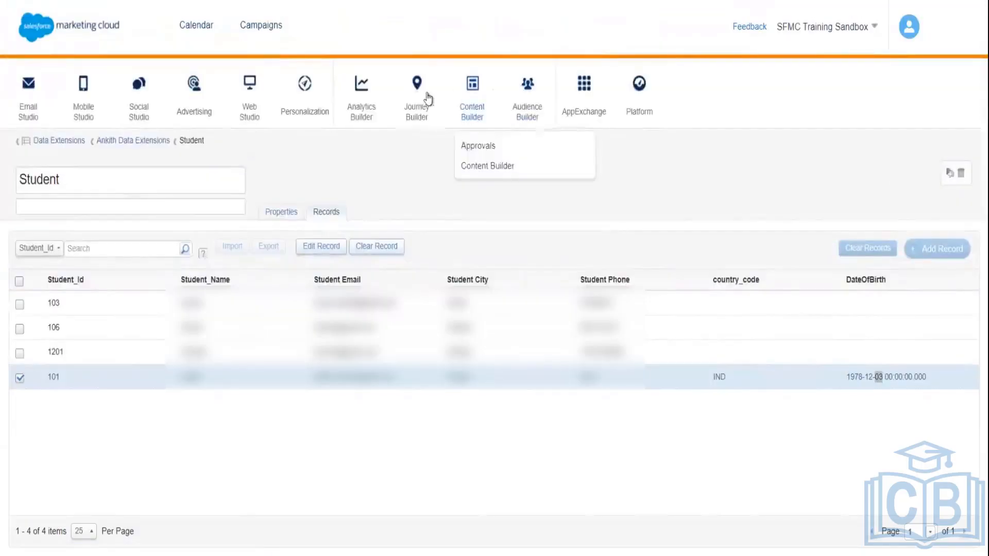
pyautogui.moveTo(416, 114)
pyautogui.click(428, 165)
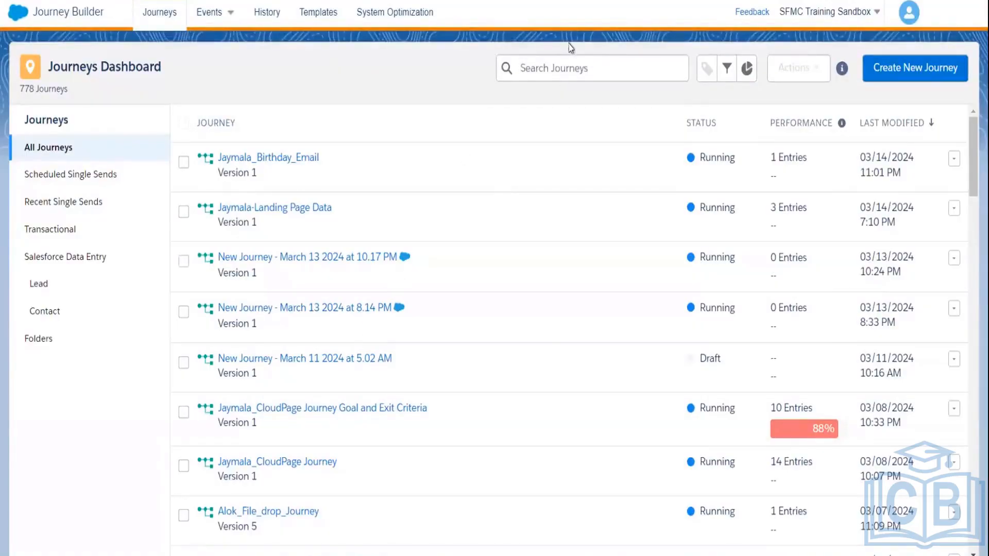
pyautogui.write('Ankith')
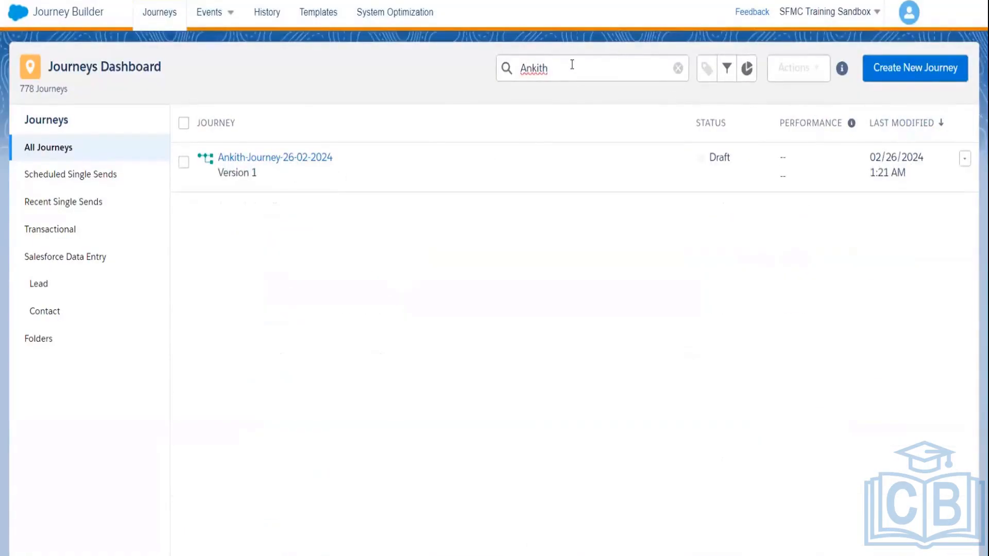
pyautogui.press('BackSpace')
pyautogui.press('BackSpace')
pyautogui.press('BackSpace')
pyautogui.press('BackSpace')
pyautogui.write('b')
pyautogui.press('Return')
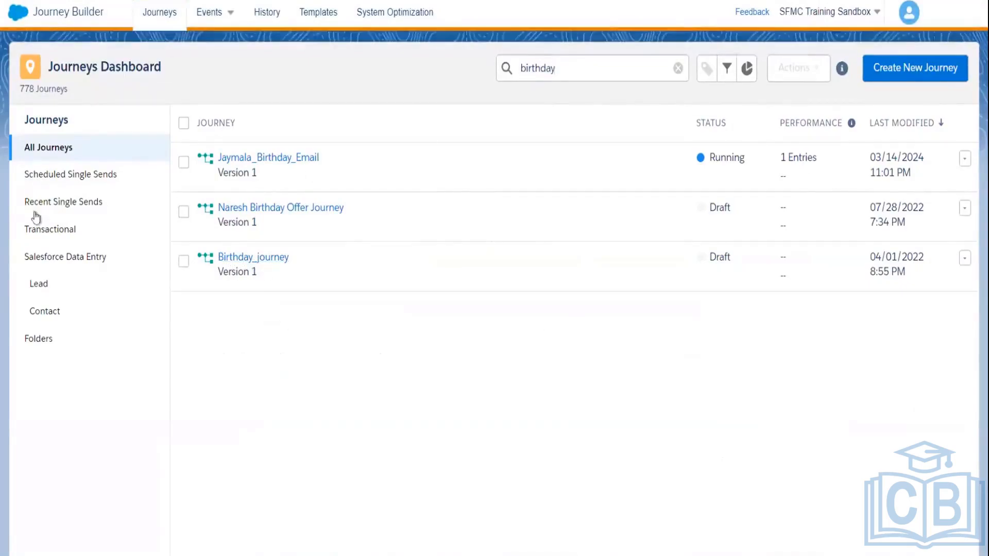
# Step: Browse Scheduled, Recent, Transactional and Salesforce Data Entry sends, then the AnkithJourney folder, finding no birthday journey
pyautogui.click(58, 178)
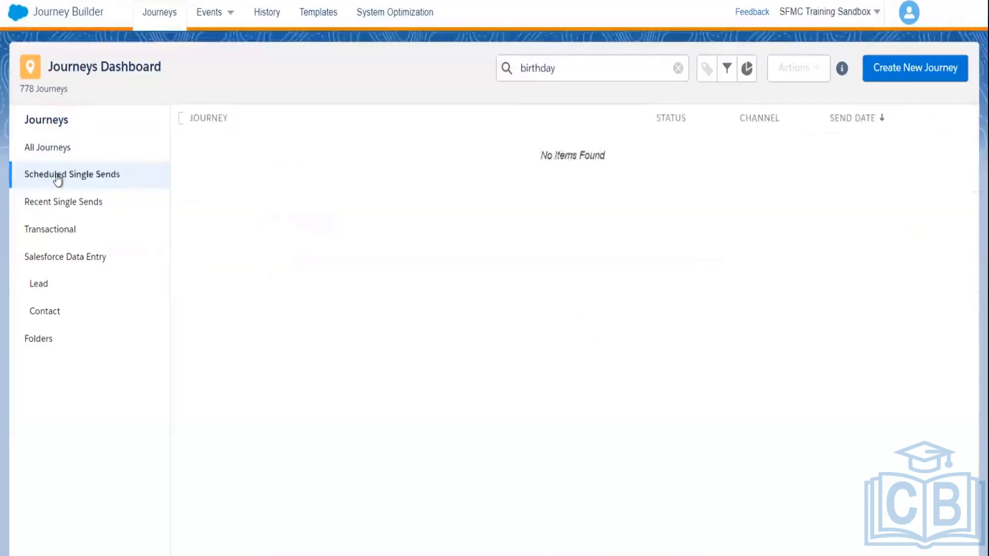
pyautogui.click(55, 213)
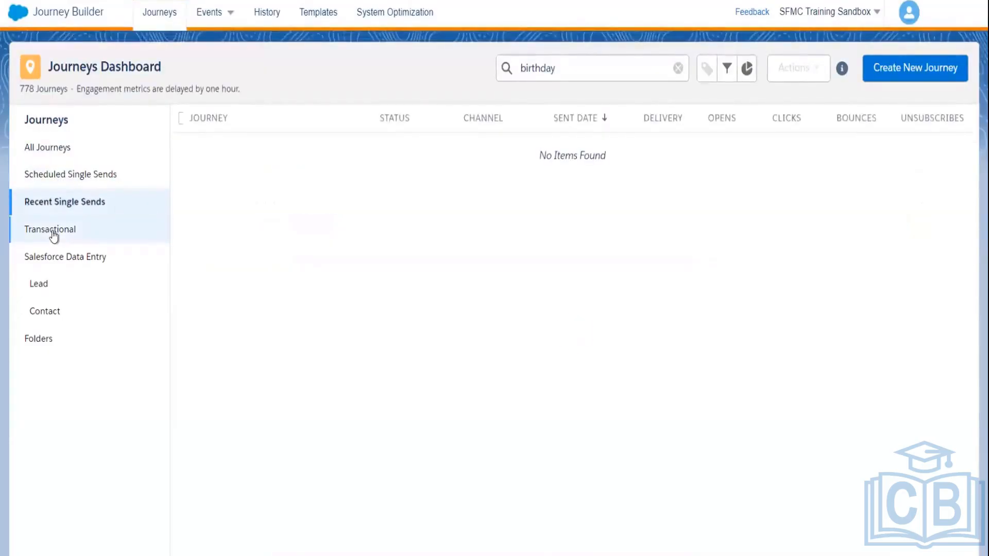
pyautogui.click(54, 231)
pyautogui.click(54, 258)
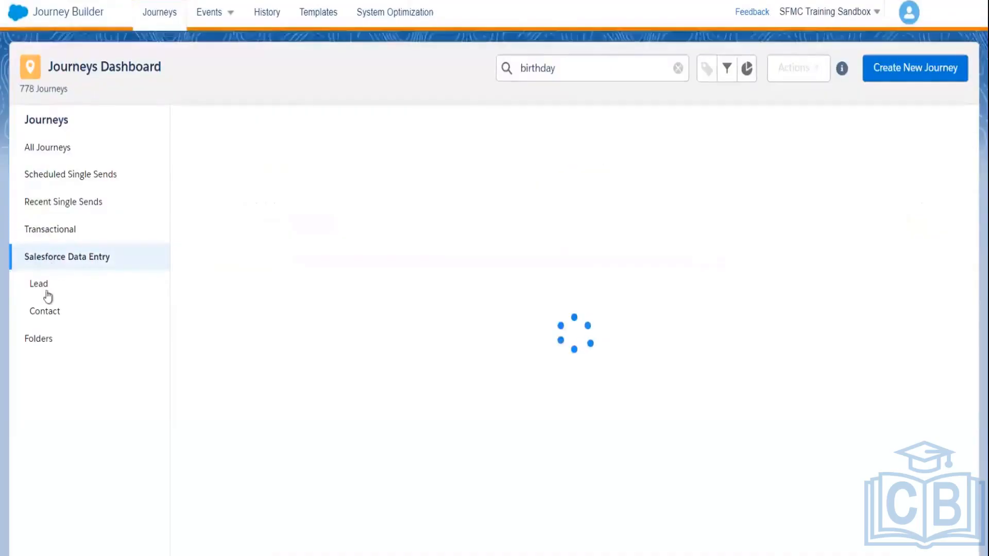
pyautogui.click(41, 340)
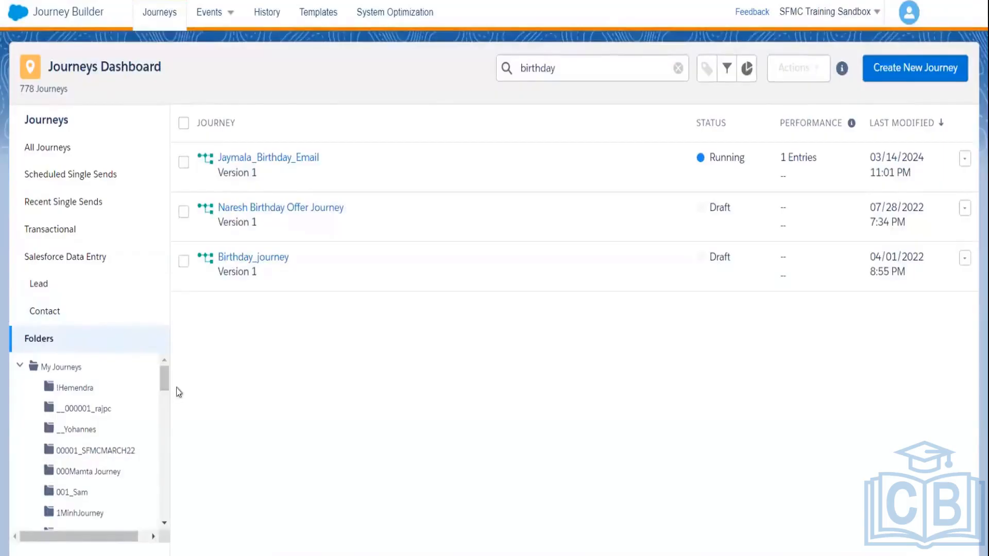
pyautogui.moveTo(162, 376); pyautogui.dragTo(161, 404)
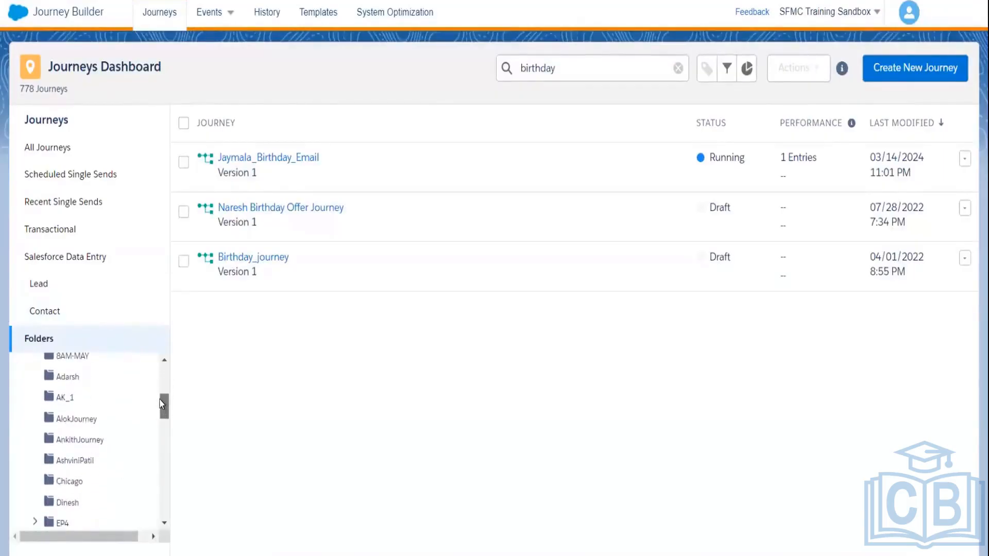
pyautogui.click(90, 441)
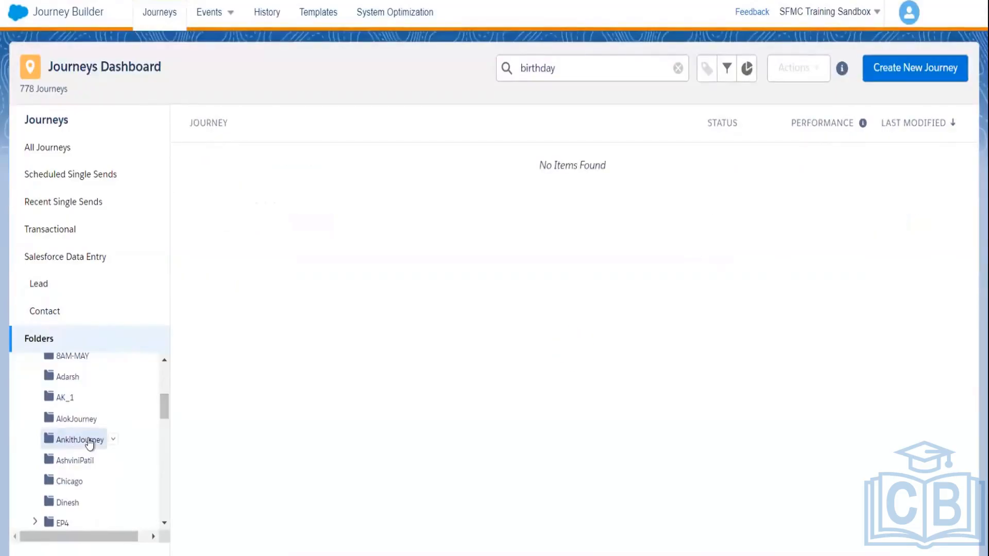
pyautogui.moveTo(163, 406); pyautogui.dragTo(159, 530)
pyautogui.scroll(15, 167, 383)
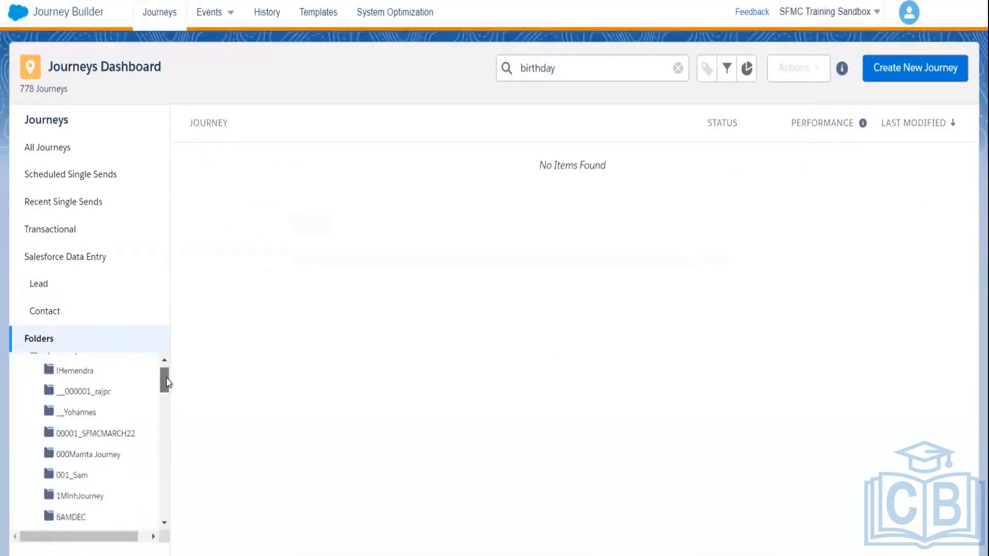
pyautogui.scroll(1, 166, 382)
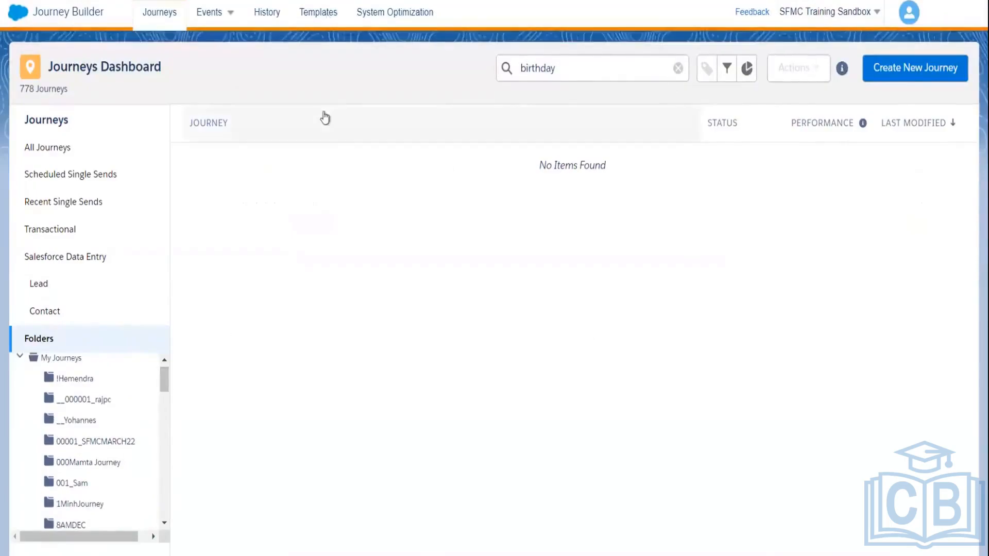
# Step: Open the Birthday Journey with Coupon template from the gallery and delete its Event entry source
pyautogui.click(315, 14)
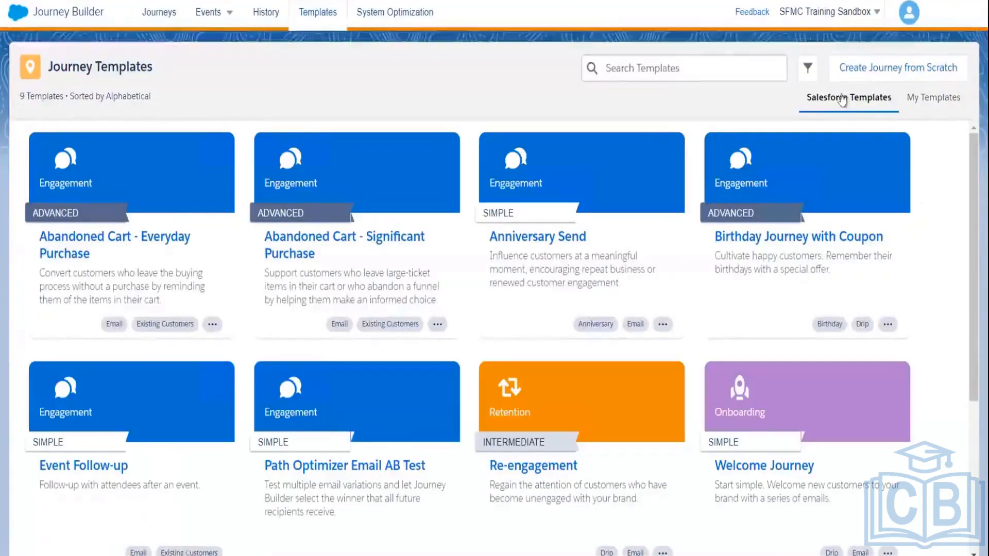
pyautogui.click(788, 188)
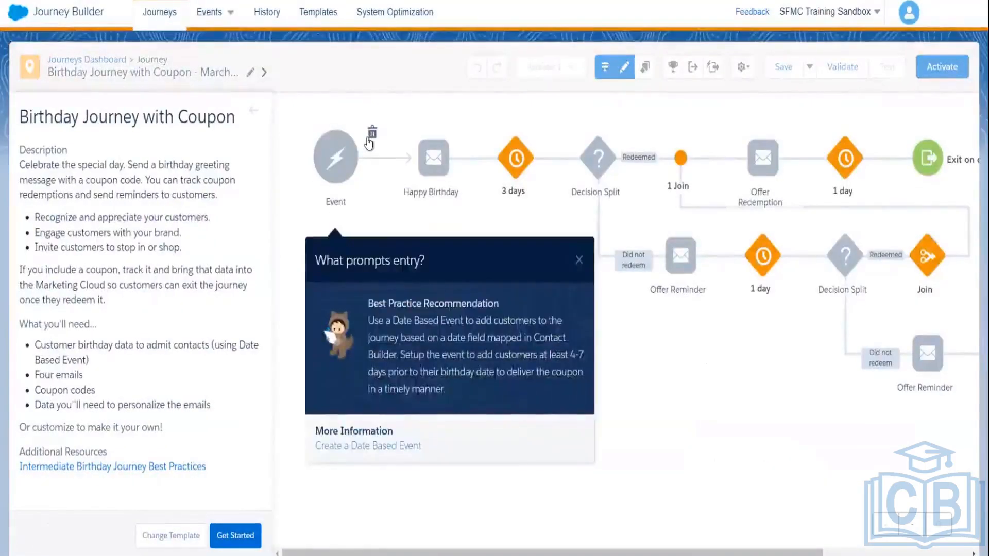
pyautogui.click(371, 135)
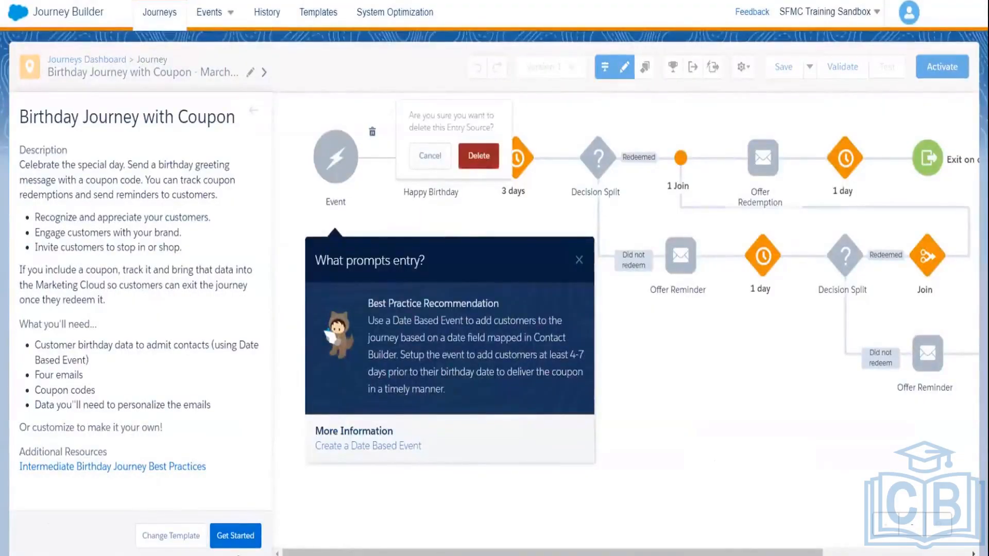
pyautogui.click(479, 157)
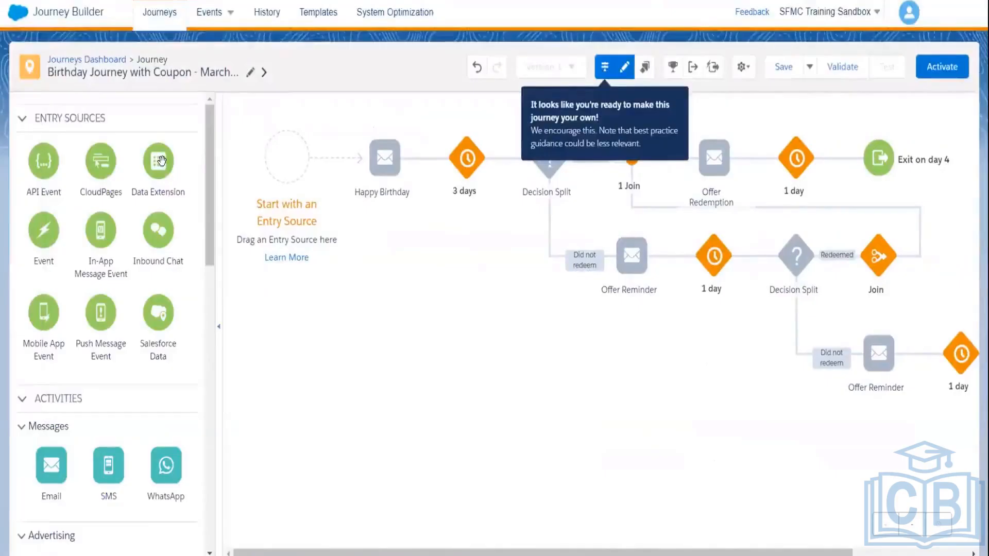
# Step: Add a Data Extension entry source and select Student from the Ankith Data Extensions folder
pyautogui.moveTo(242, 147); pyautogui.dragTo(292, 163)
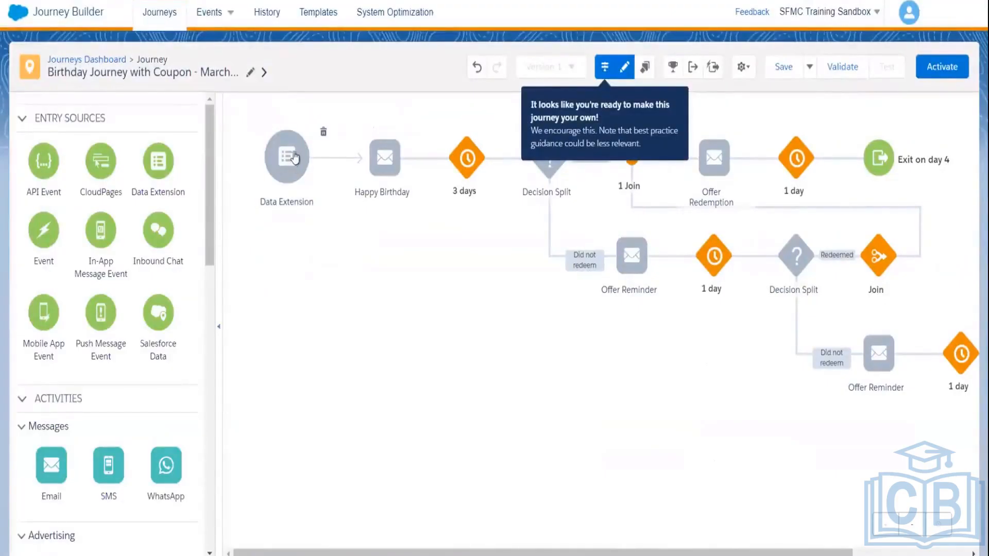
pyautogui.click(288, 163)
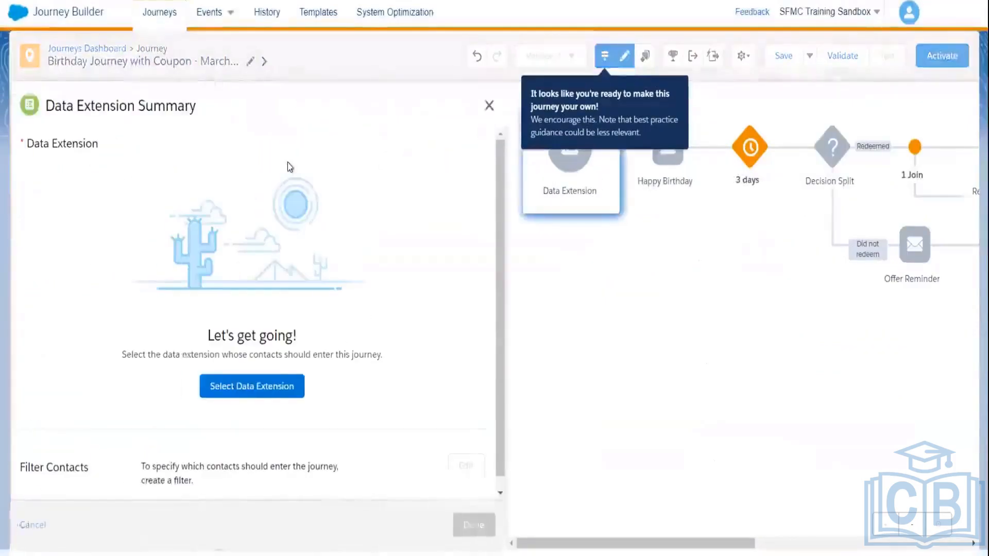
pyautogui.click(252, 390)
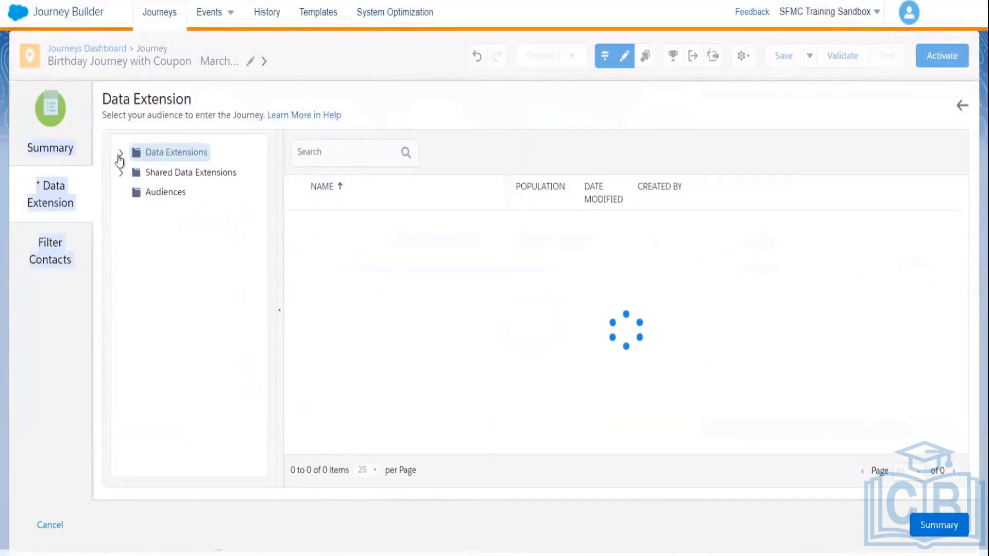
pyautogui.click(120, 154)
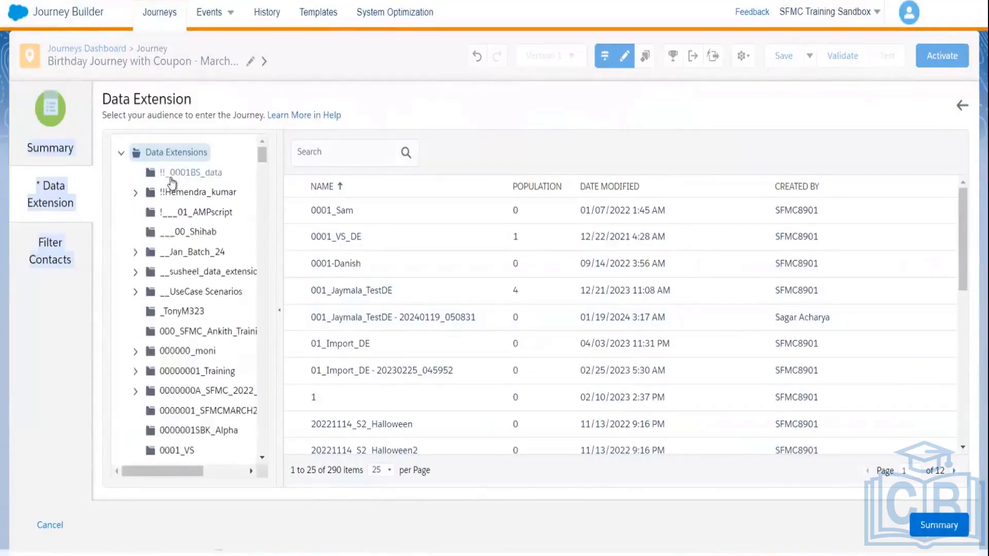
pyautogui.moveTo(260, 159); pyautogui.dragTo(260, 223)
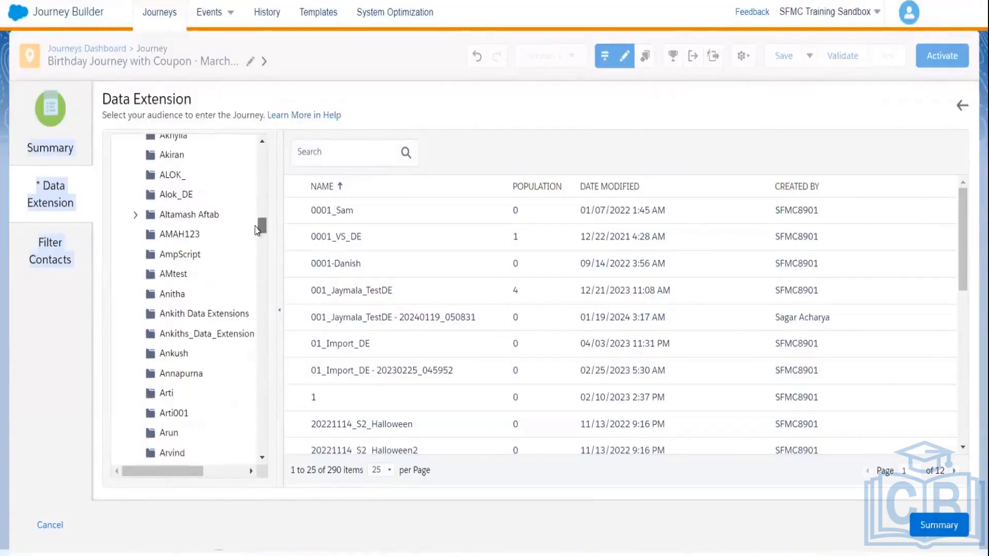
pyautogui.click(200, 315)
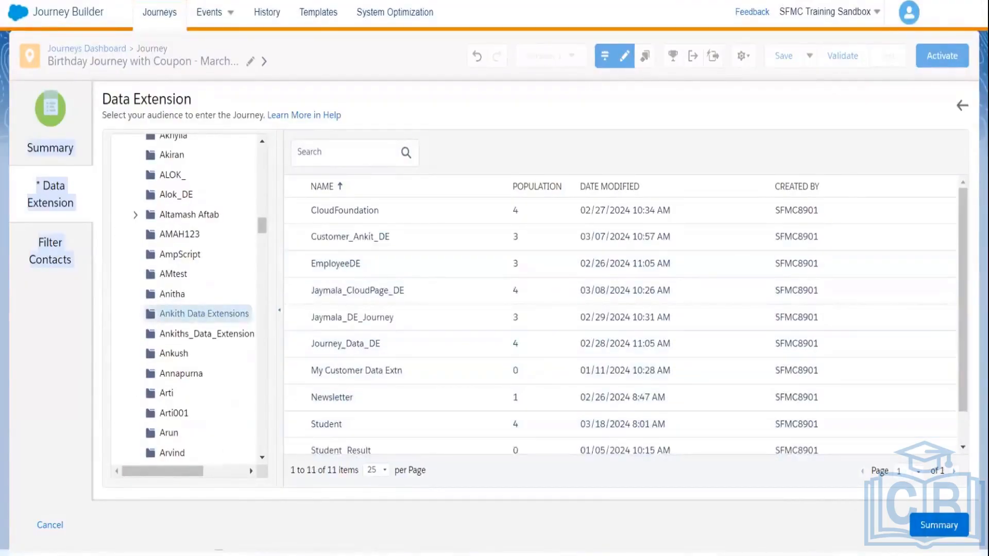
pyautogui.moveTo(962, 208); pyautogui.dragTo(962, 242)
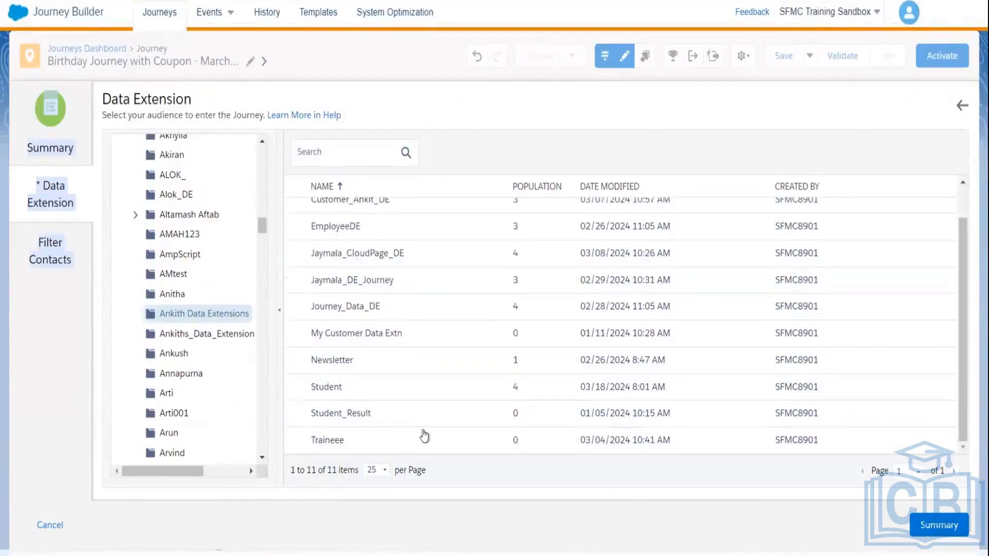
pyautogui.click(333, 387)
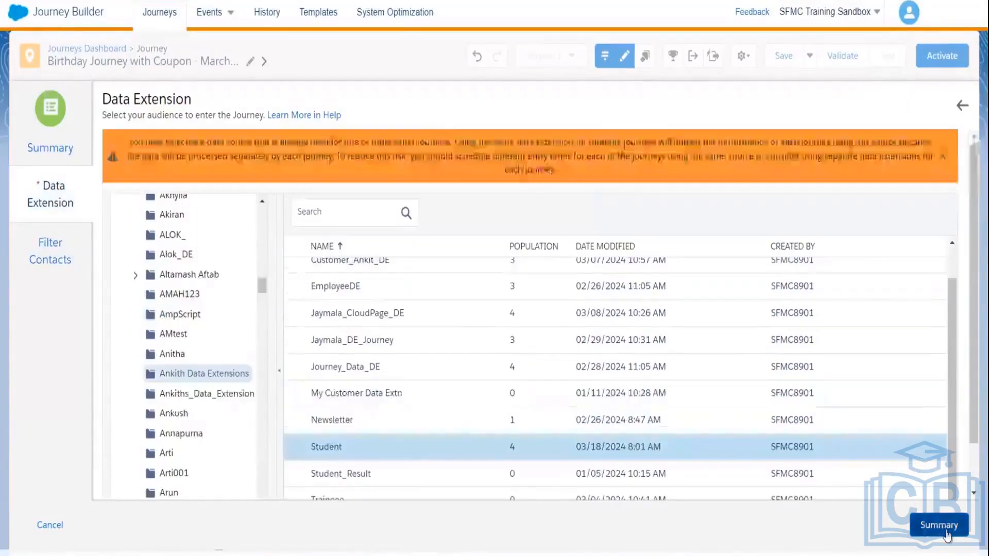
pyautogui.click(938, 525)
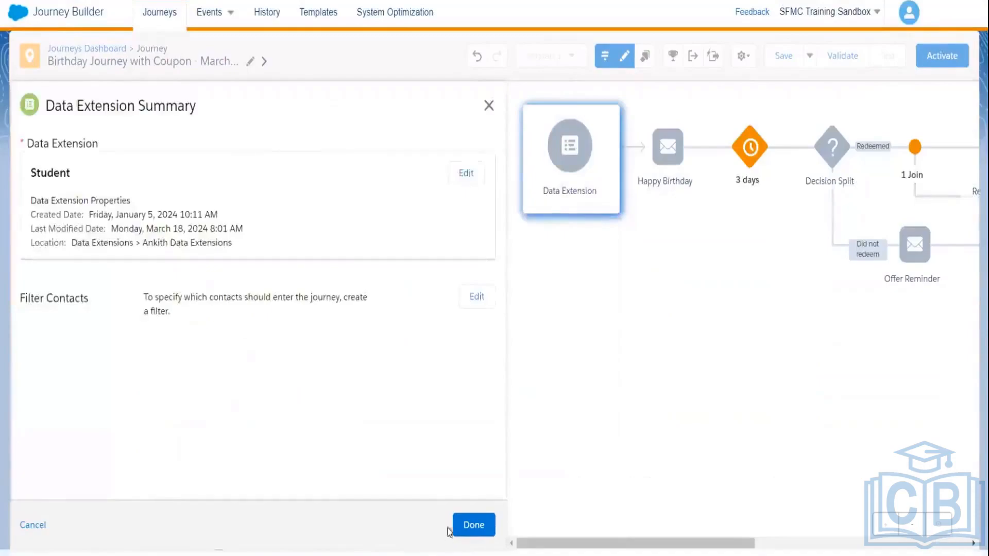
pyautogui.click(470, 525)
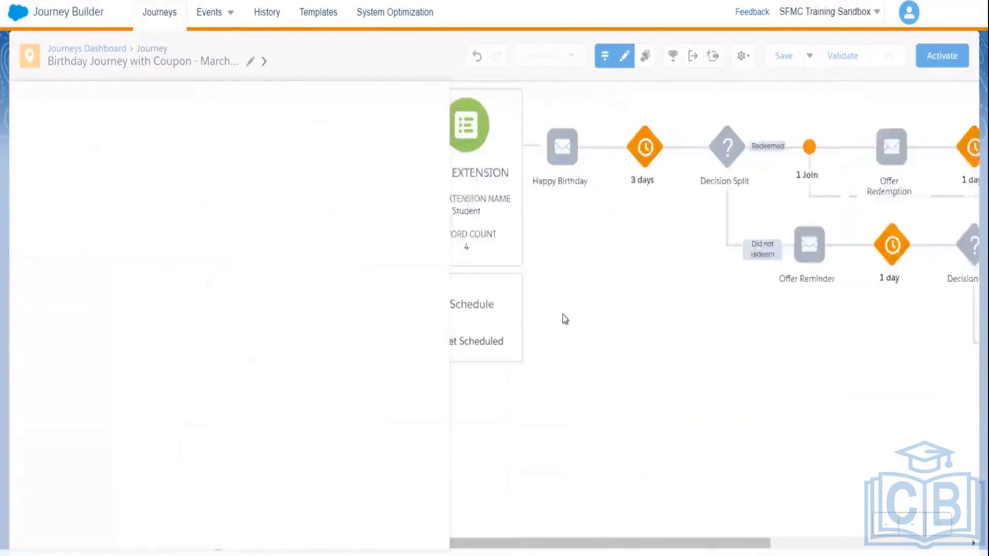
# Step: Set the entry schedule type to Automation using the DateOfBirthCoupon automation
pyautogui.click(283, 314)
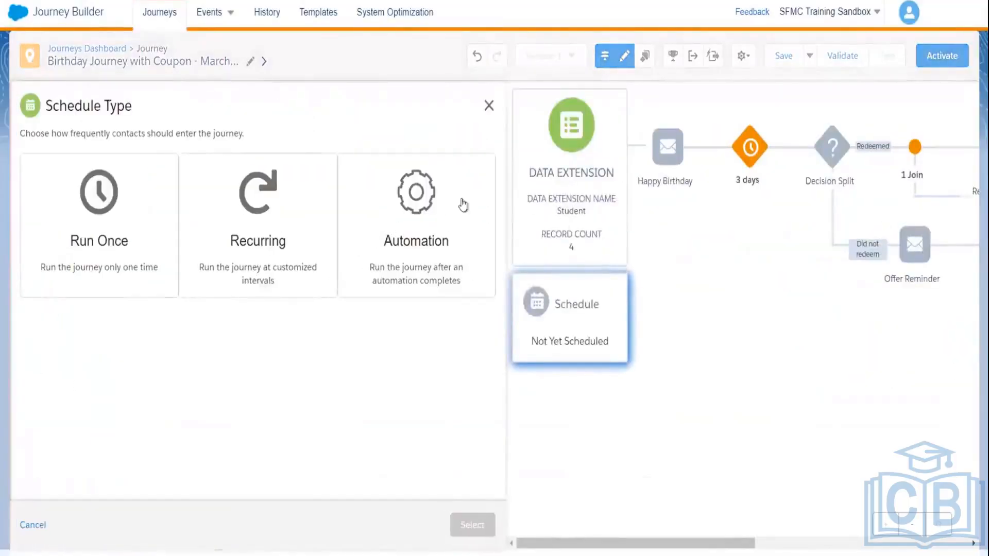
pyautogui.click(416, 211)
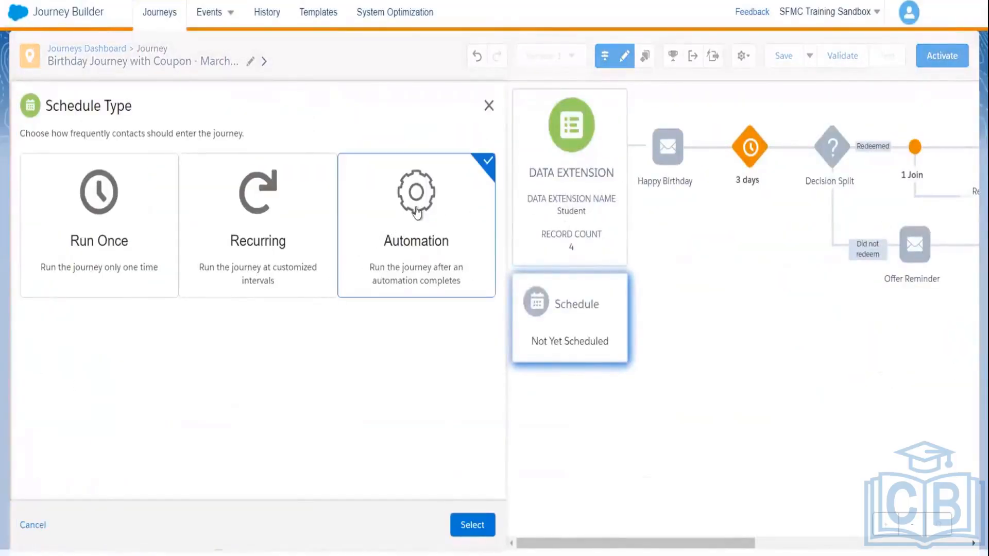
pyautogui.click(473, 526)
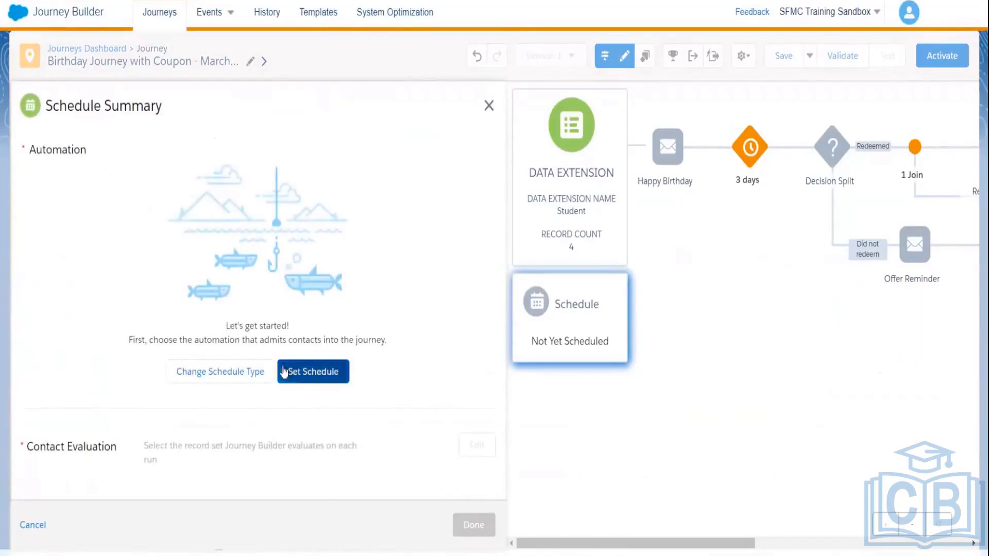
pyautogui.click(311, 370)
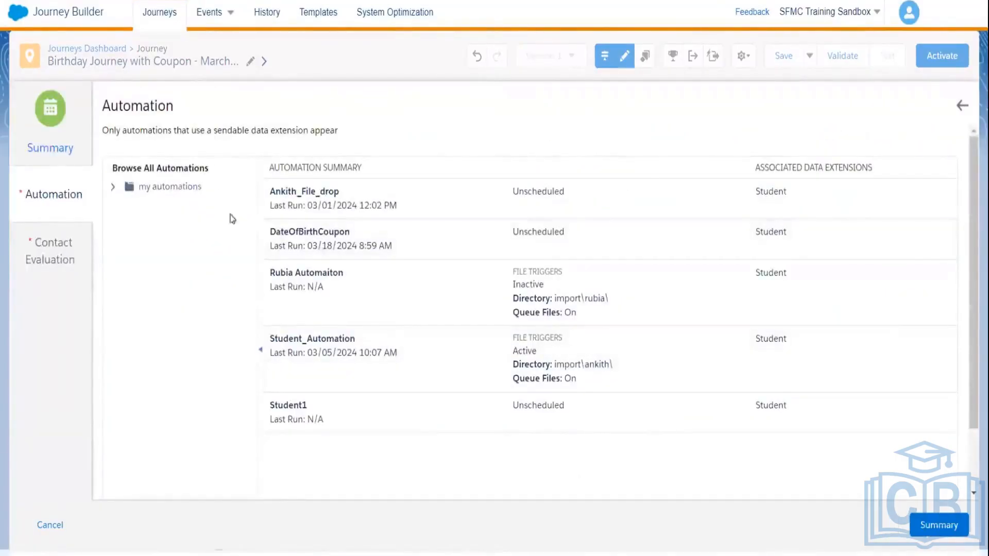
pyautogui.click(321, 241)
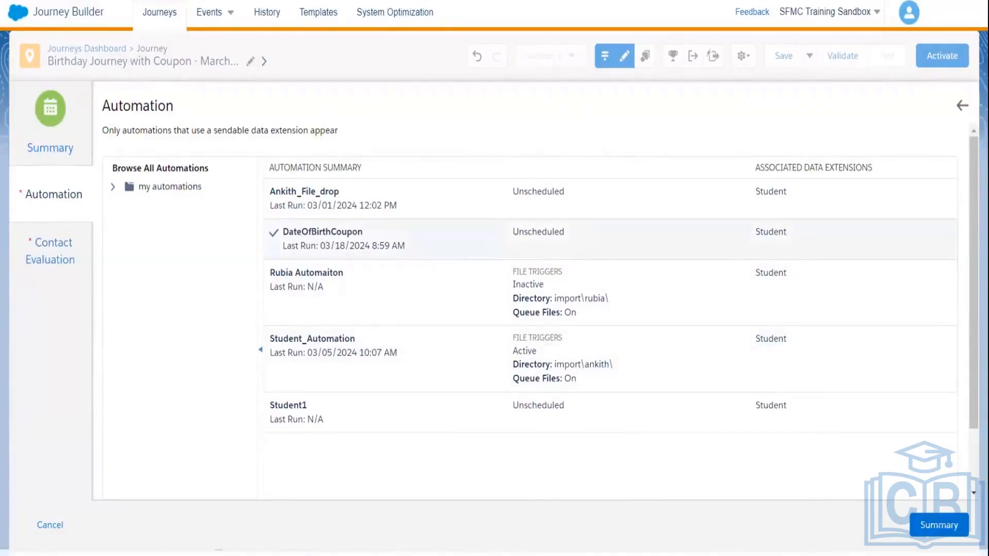
pyautogui.click(935, 525)
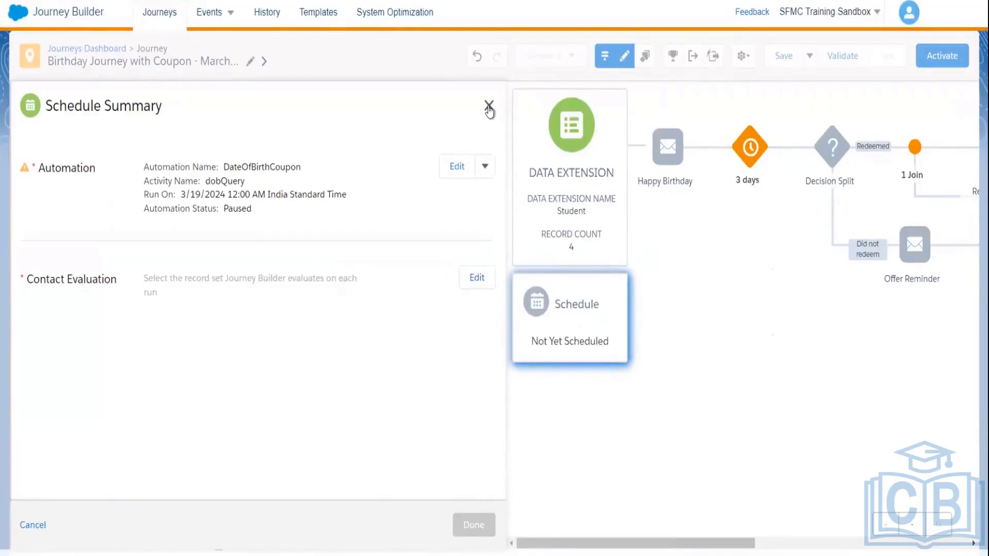
# Step: Switch Contact Evaluation to Evaluate all records and save the schedule settings
pyautogui.click(489, 107)
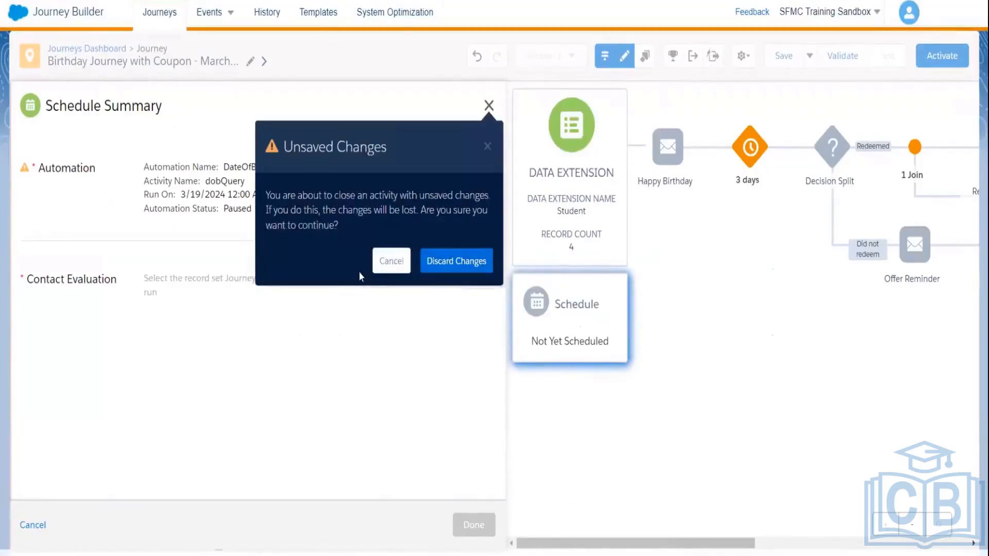
pyautogui.click(382, 261)
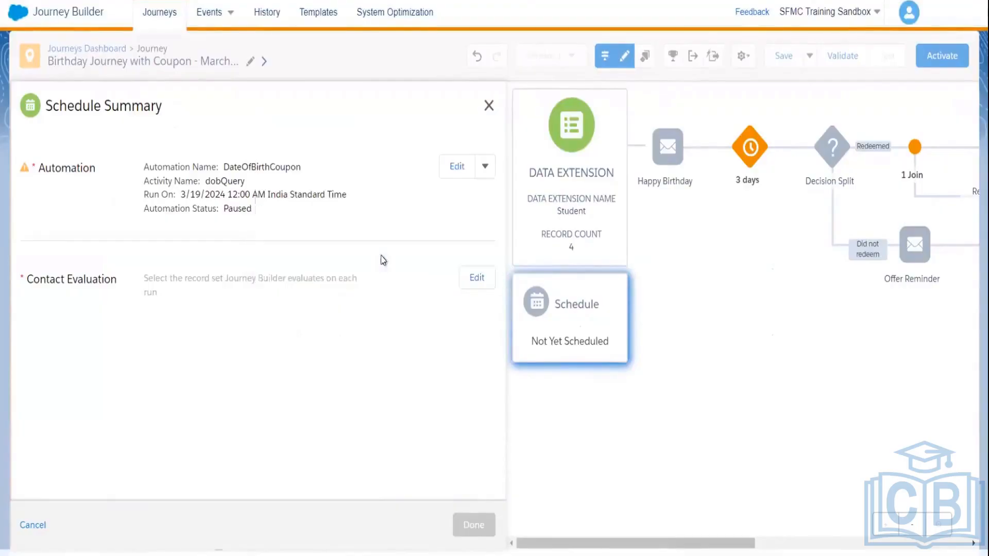
pyautogui.click(463, 278)
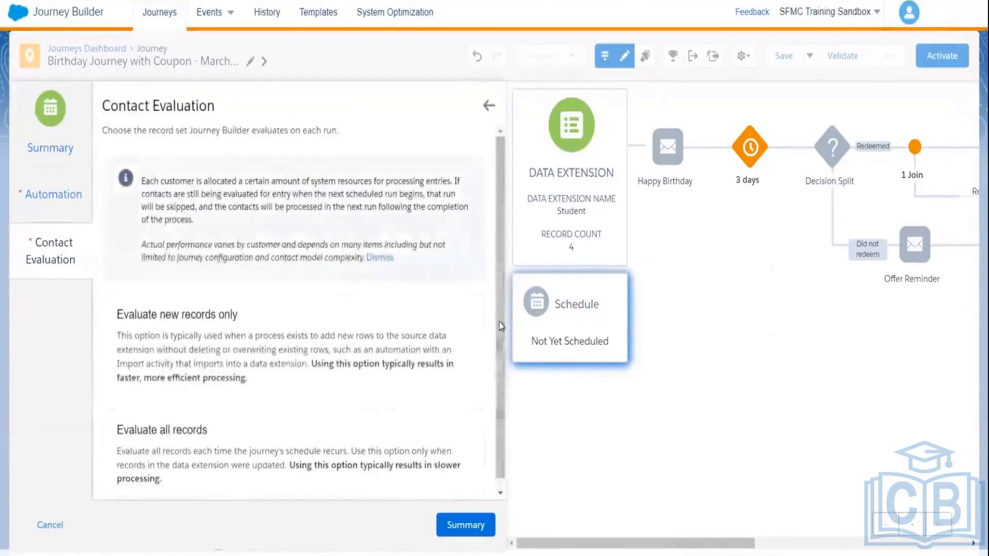
pyautogui.scroll(-1, 499, 330)
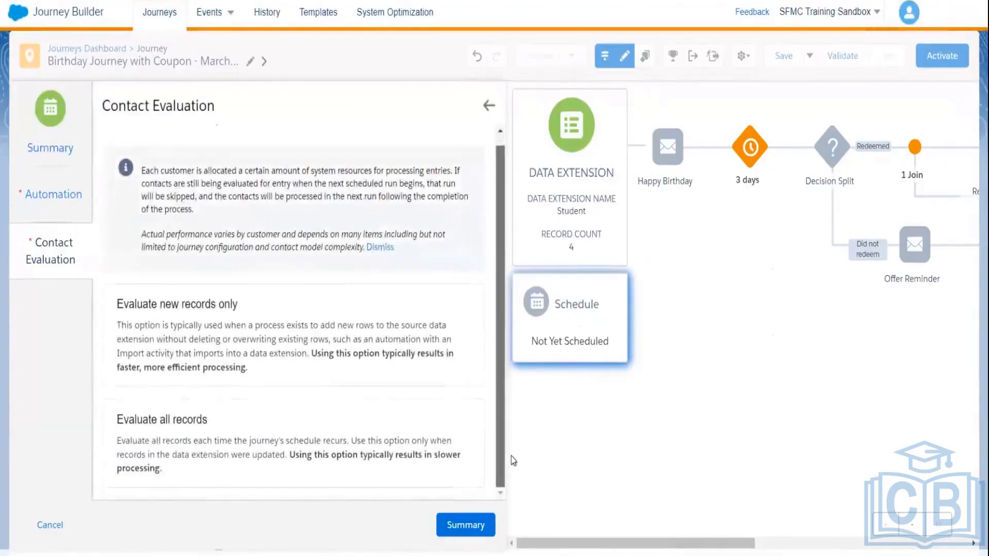
pyautogui.click(355, 456)
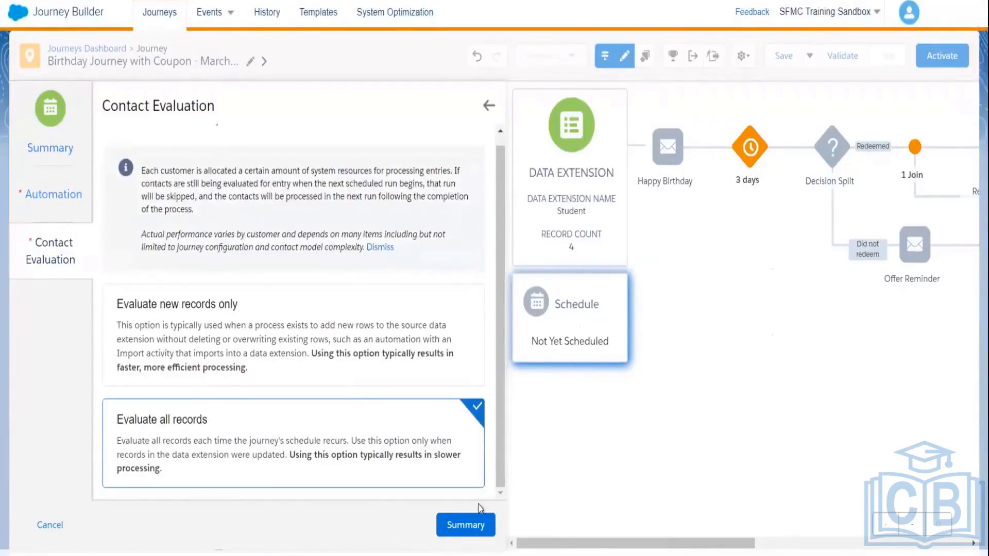
pyautogui.click(465, 524)
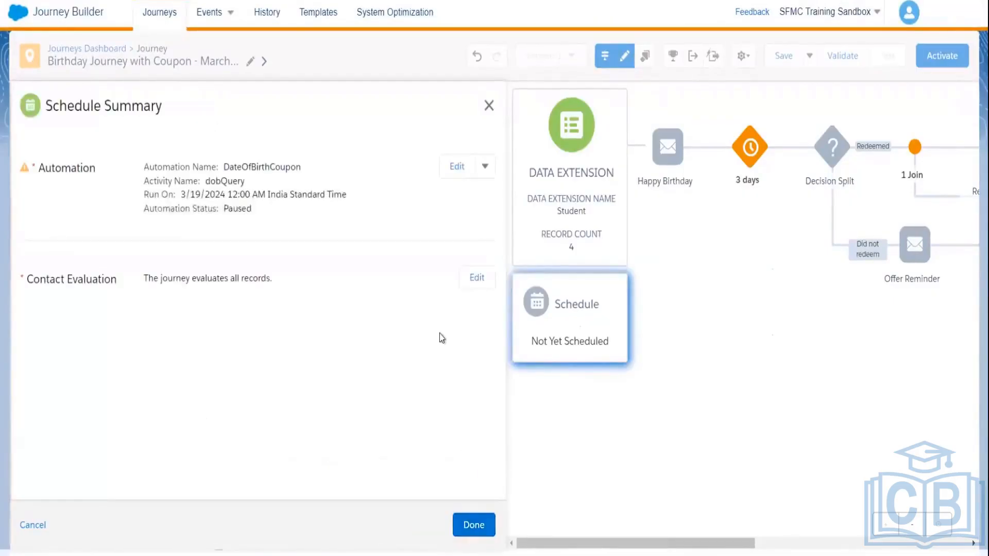
pyautogui.click(470, 520)
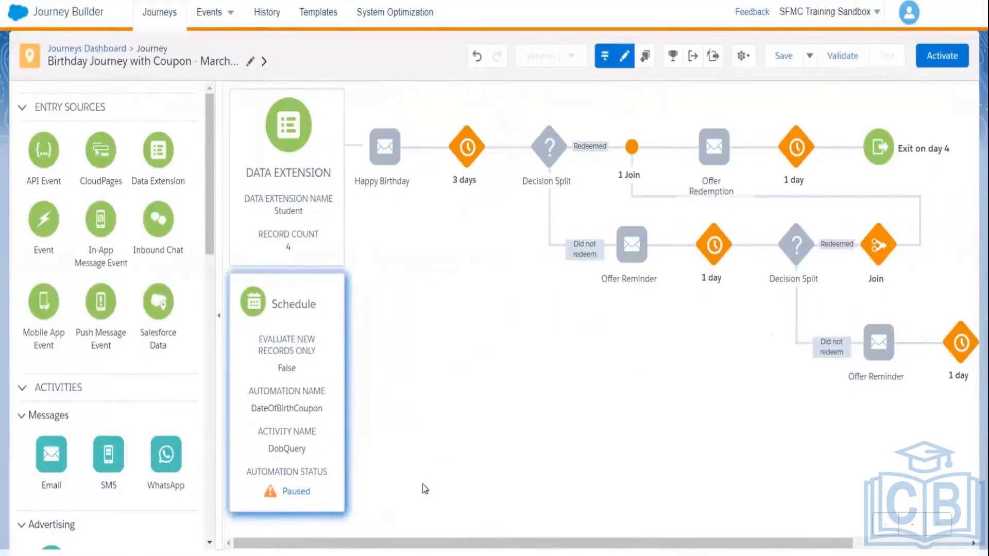
pyautogui.moveTo(641, 242)
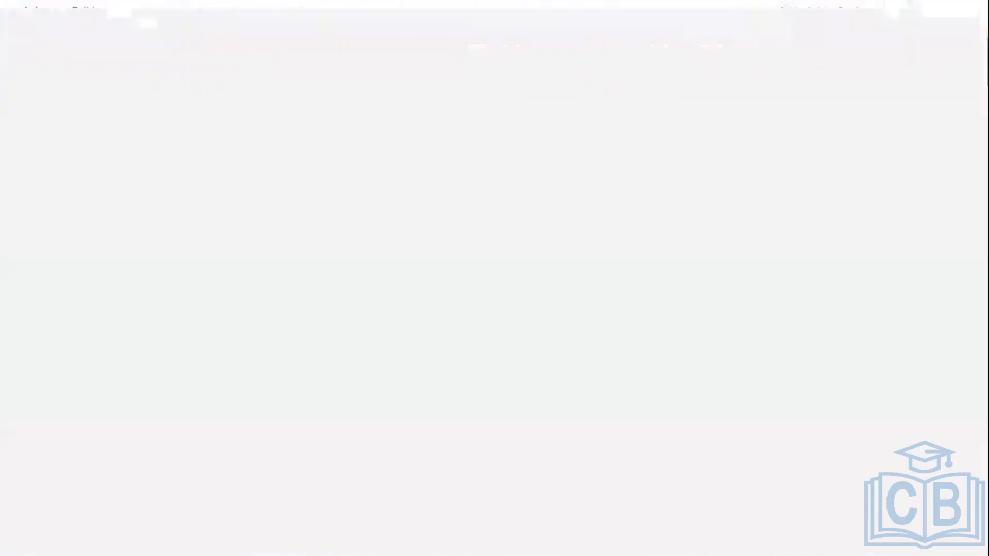
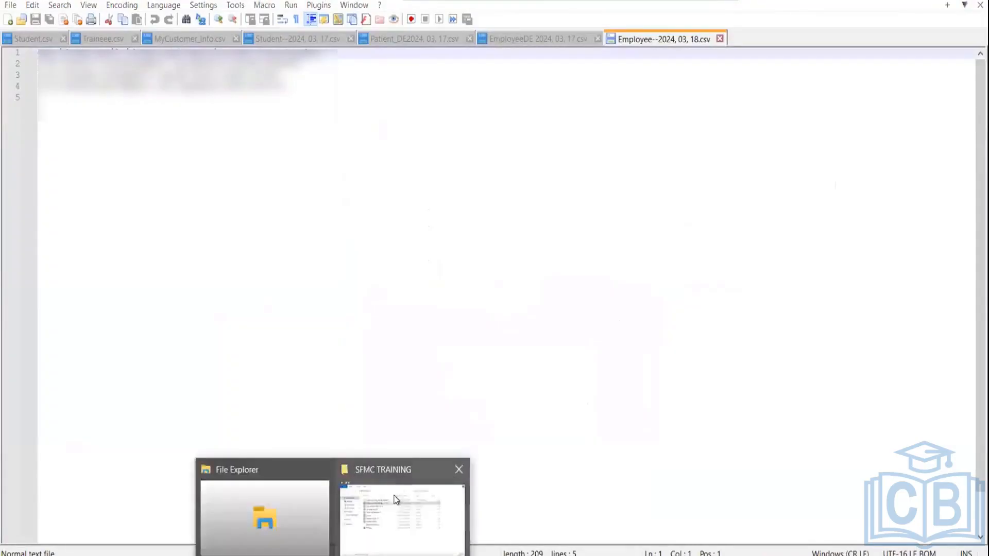
# Step: Open Birthday_Journey_Builder_Project.txt from the SFMC TRAINING folder with Edit with Notepad++
pyautogui.click(393, 497)
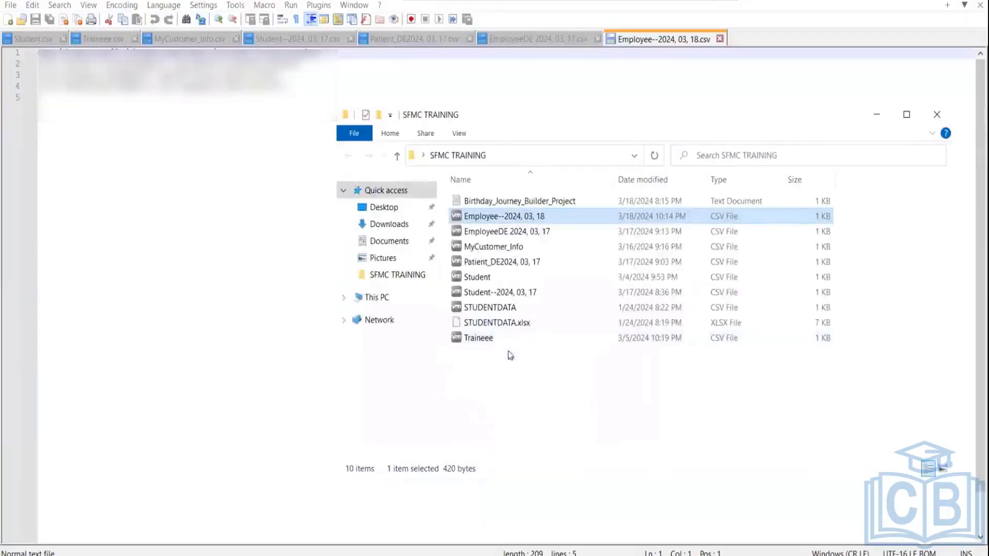
pyautogui.rightClick(490, 202)
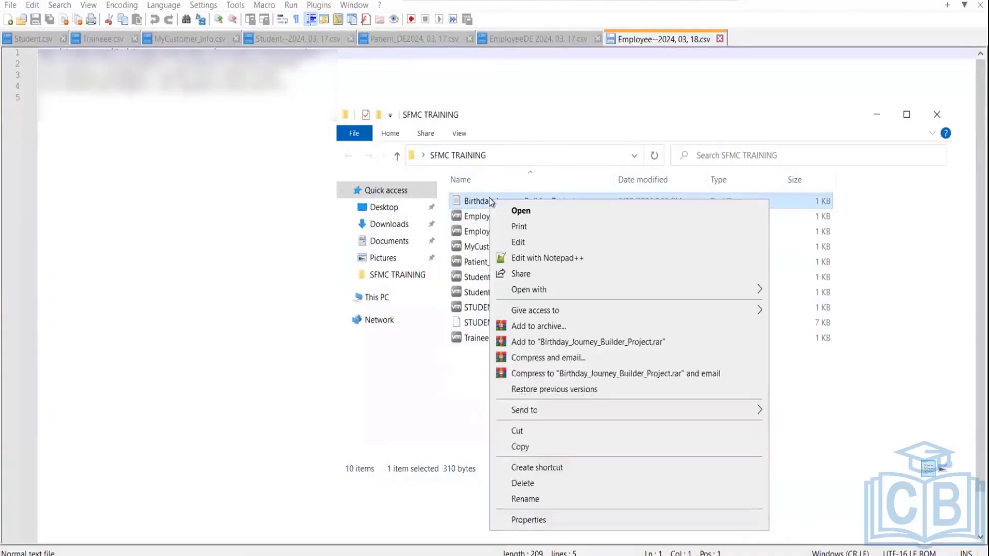
pyautogui.click(541, 258)
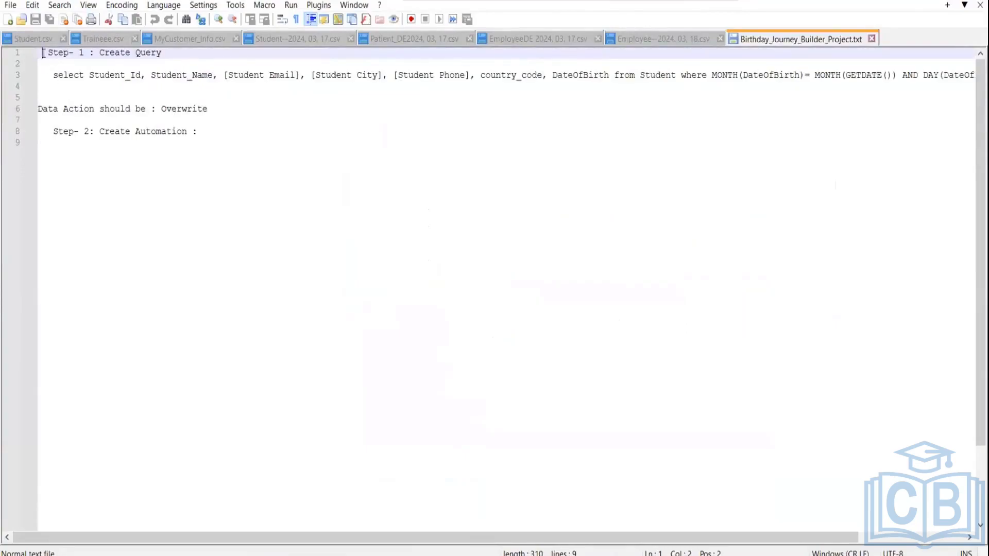
# Step: Add blank lines above Step- 1 and review the query's DateOfBirth and MONTH usage
pyautogui.press('Return')
pyautogui.press('Return')
pyautogui.press('Return')
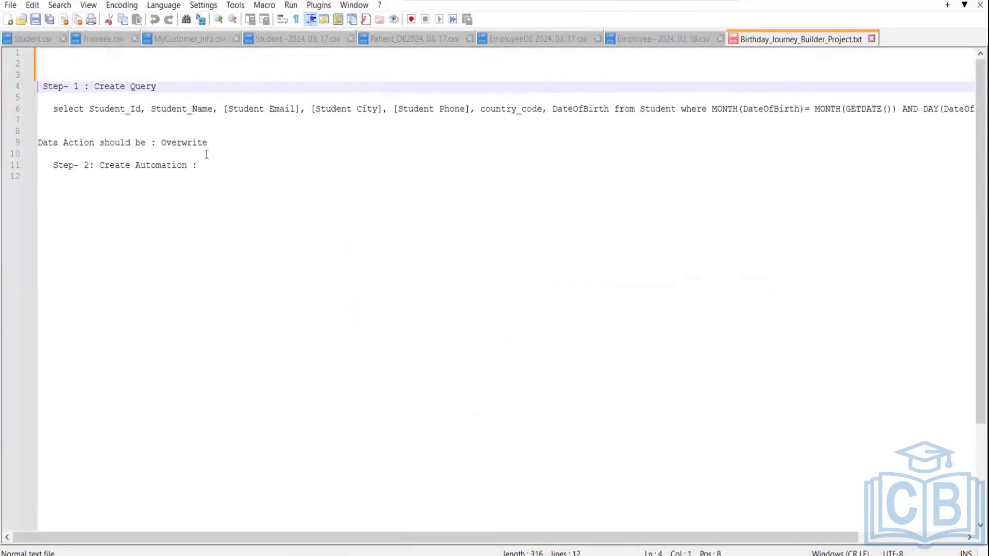
pyautogui.doubleClick(586, 106)
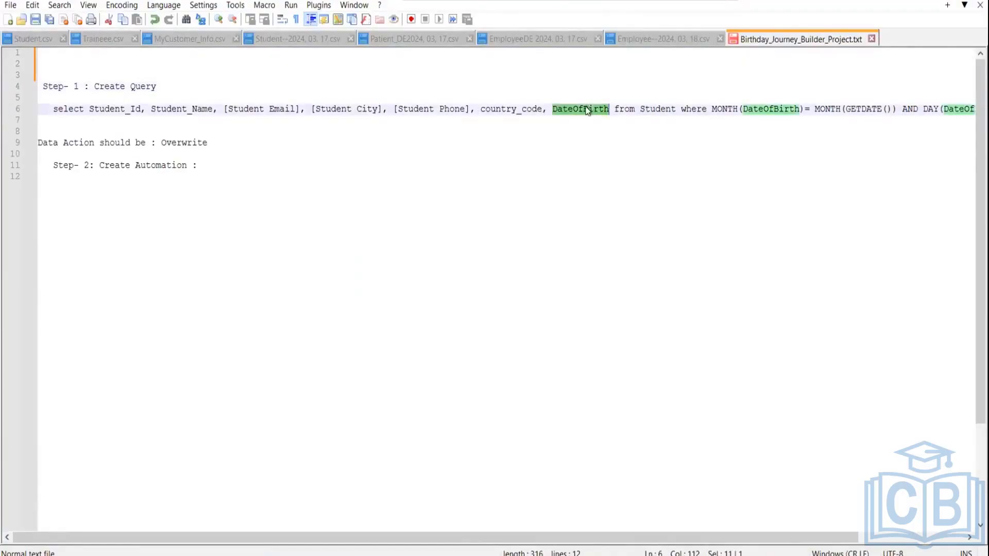
pyautogui.click(661, 116)
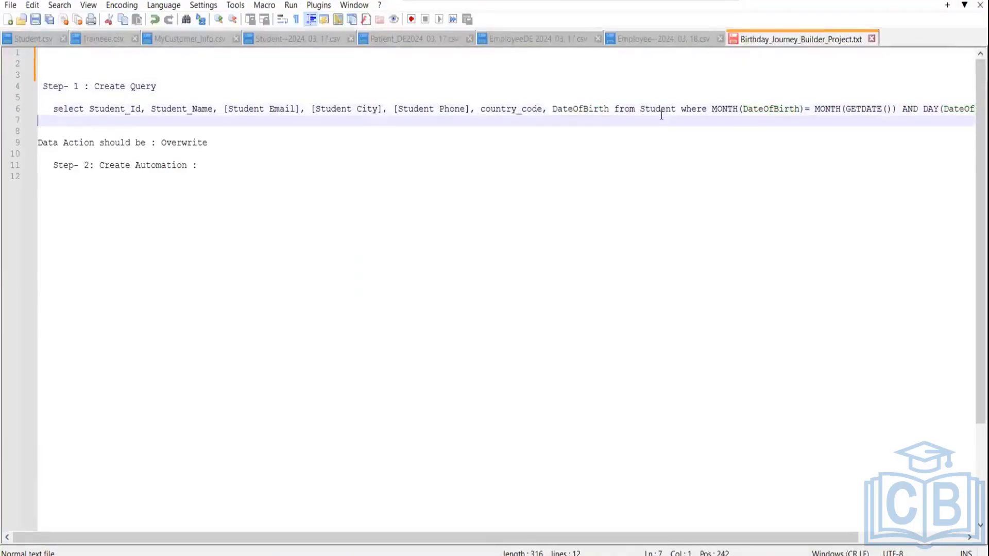
pyautogui.doubleClick(733, 109)
pyautogui.moveTo(508, 535); pyautogui.dragTo(802, 510)
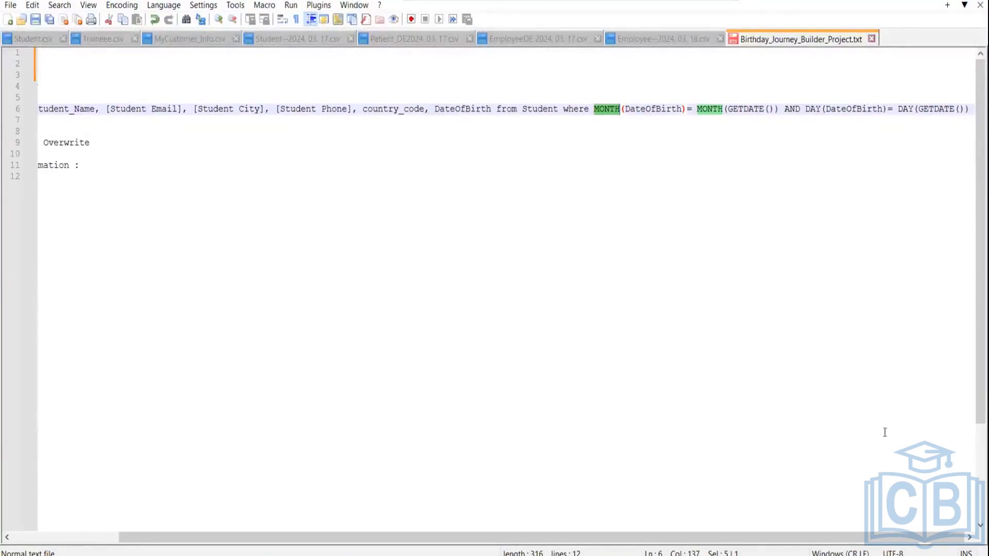
pyautogui.click(614, 108)
pyautogui.click(654, 113)
pyautogui.doubleClick(654, 113)
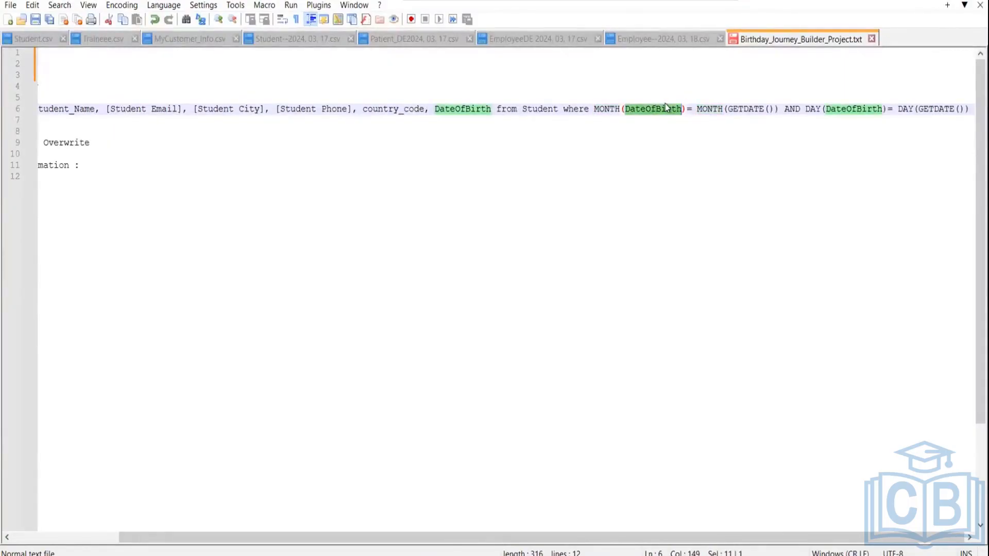
pyautogui.click(746, 109)
pyautogui.doubleClick(746, 109)
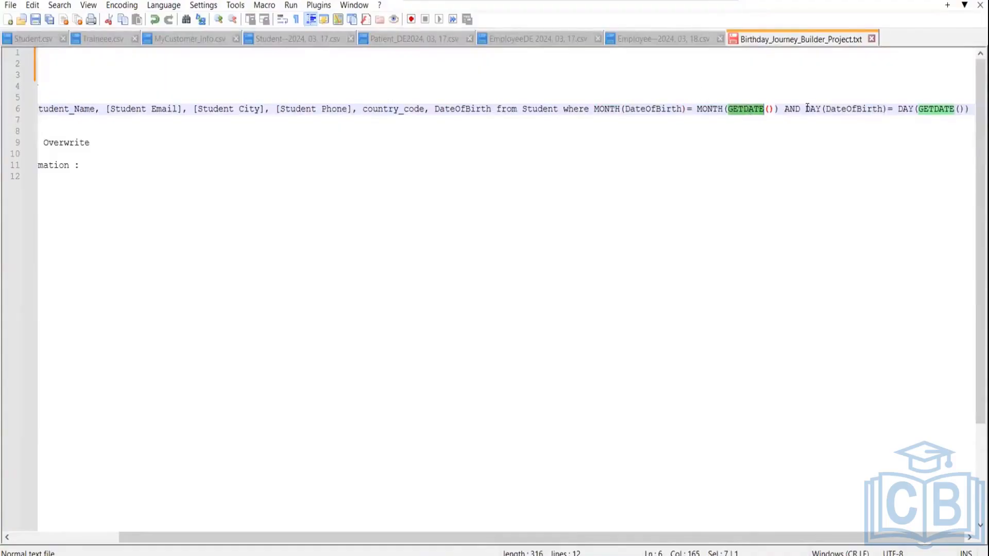
pyautogui.doubleClick(854, 109)
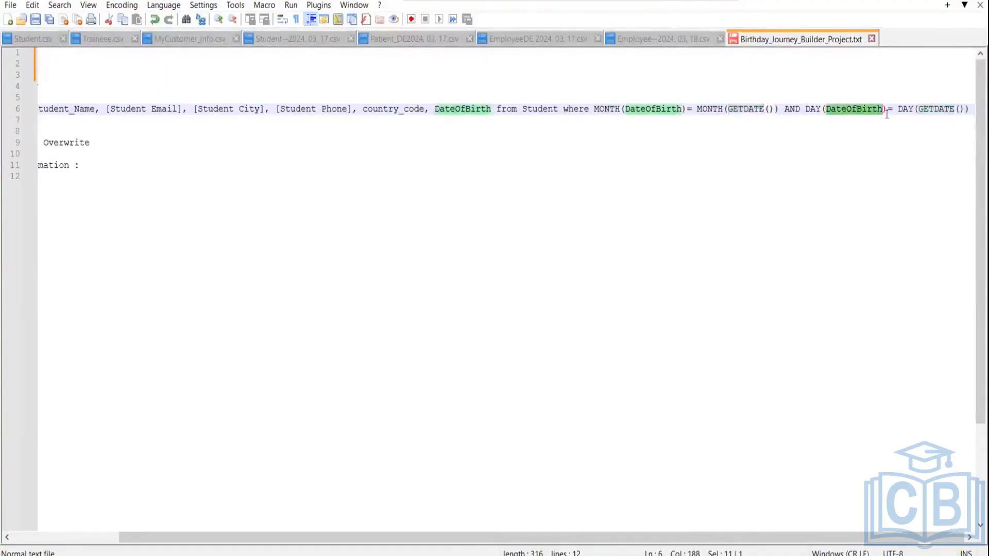
pyautogui.doubleClick(813, 110)
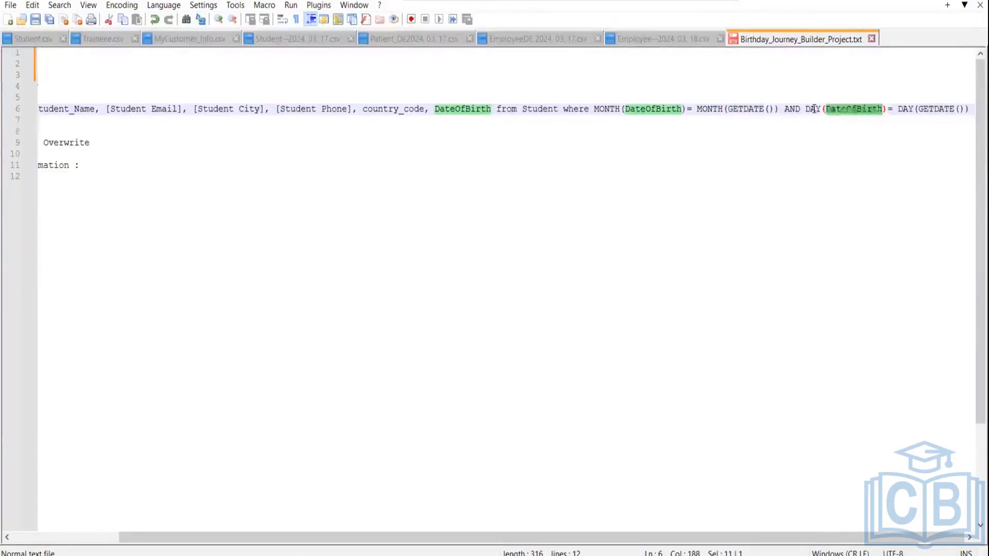
pyautogui.doubleClick(857, 109)
pyautogui.click(932, 109)
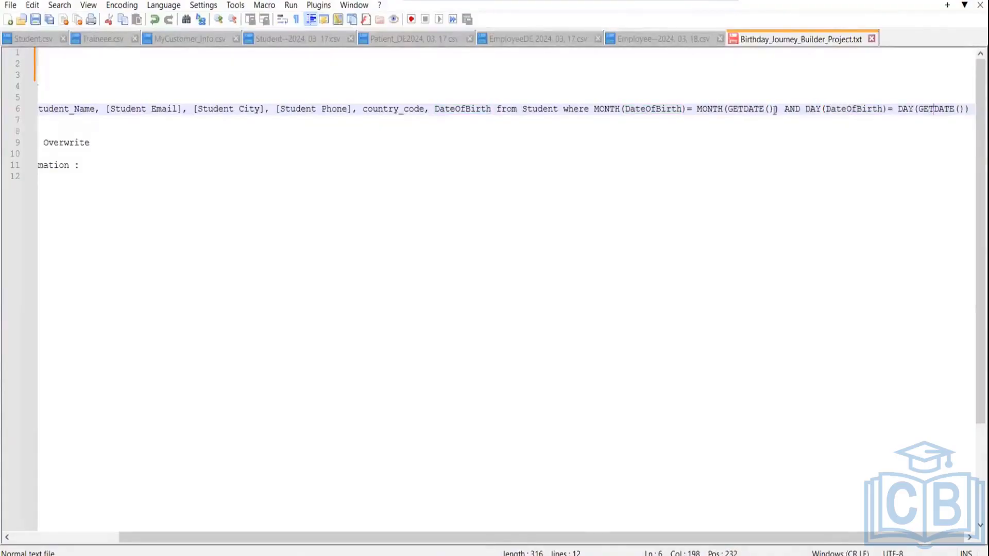
pyautogui.doubleClick(754, 109)
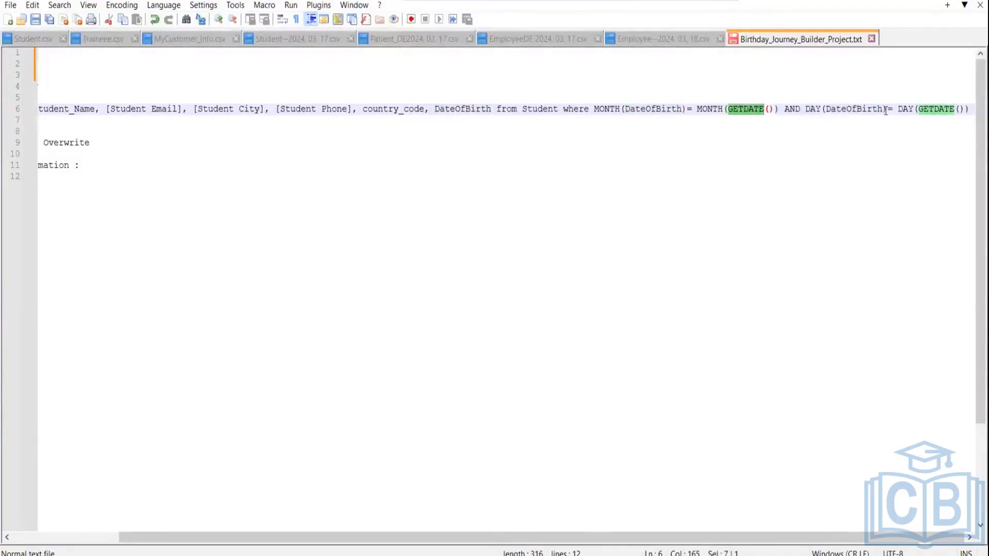
pyautogui.doubleClick(839, 108)
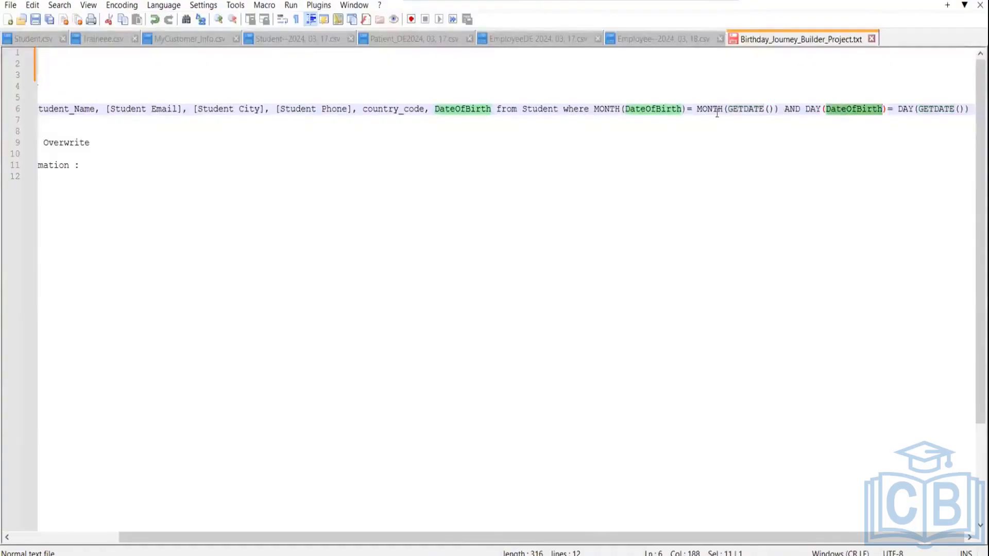
pyautogui.click(664, 109)
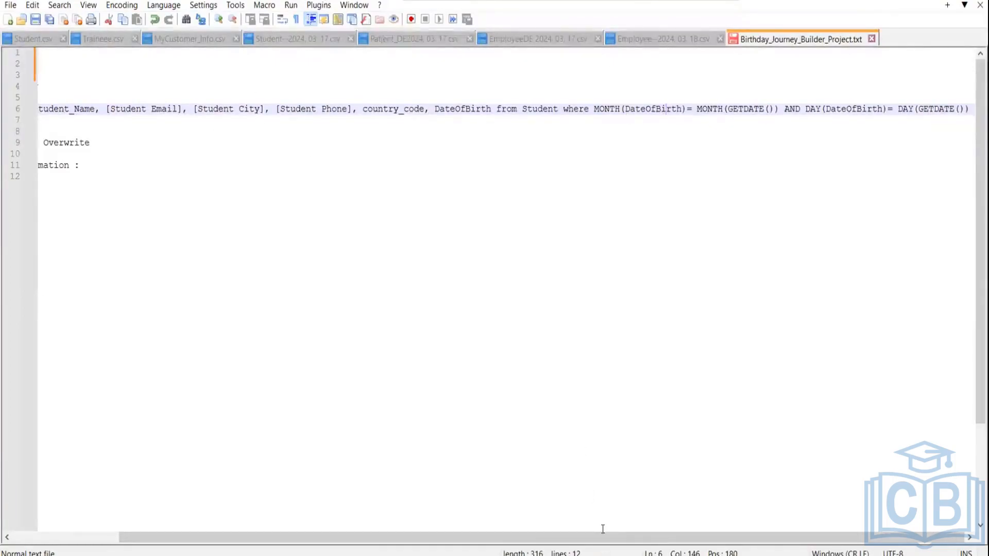
pyautogui.moveTo(604, 533); pyautogui.dragTo(402, 531)
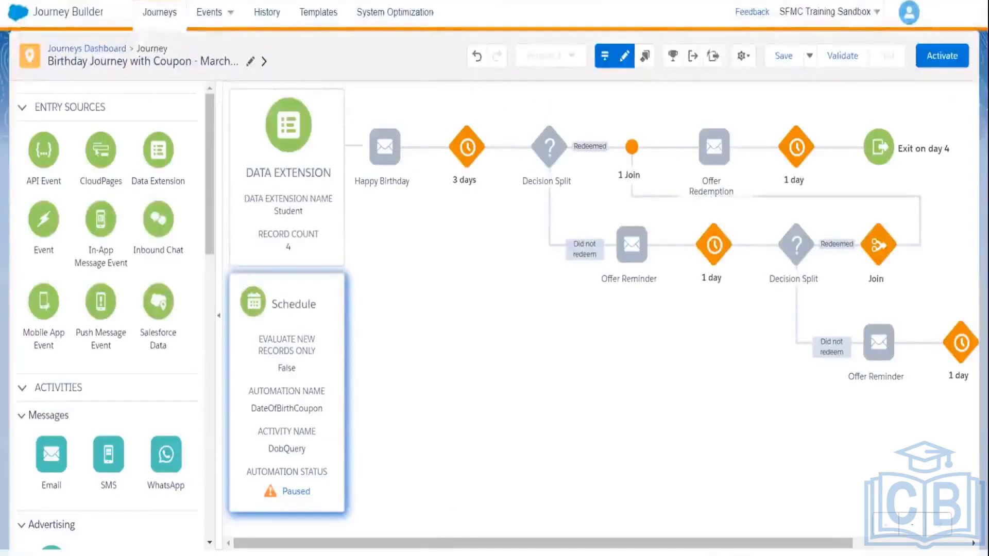
# Step: Return from the Birthday Journey with Coupon canvas to the Marketing Cloud home via the Salesforce logo
pyautogui.moveTo(364, 555)
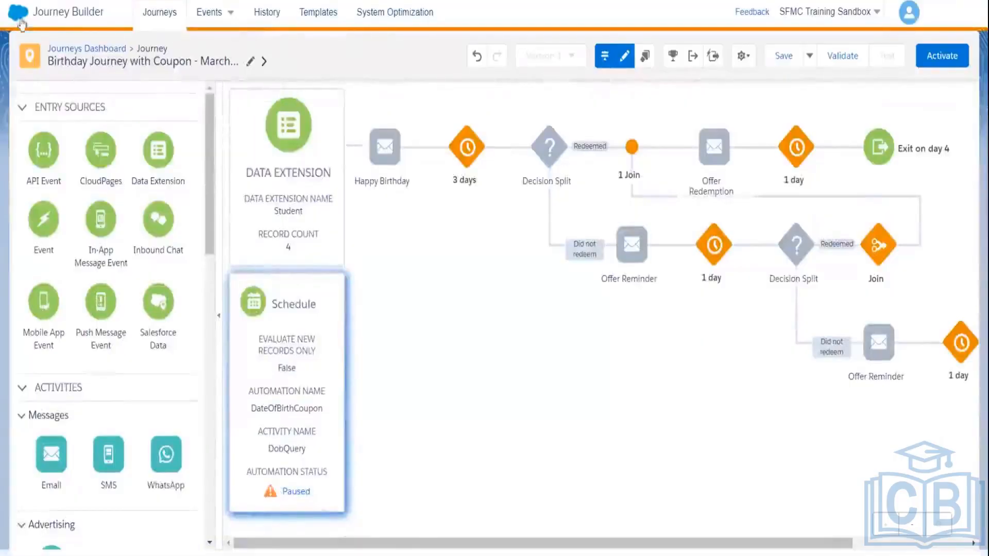
pyautogui.click(20, 23)
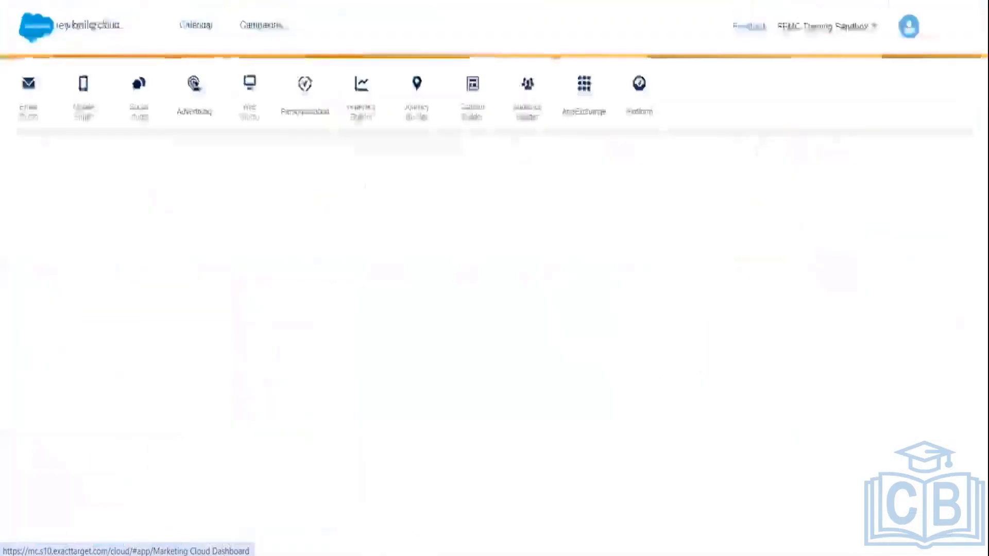
# Step: Go to Automation Studio's Activities and list all SQL Query activities, including dobQuery
pyautogui.moveTo(453, 117)
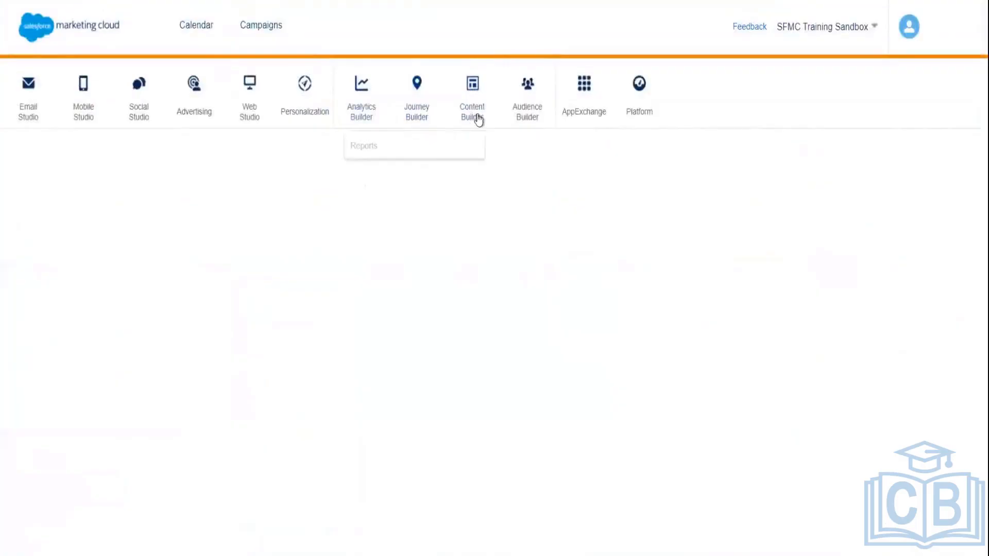
pyautogui.click(422, 115)
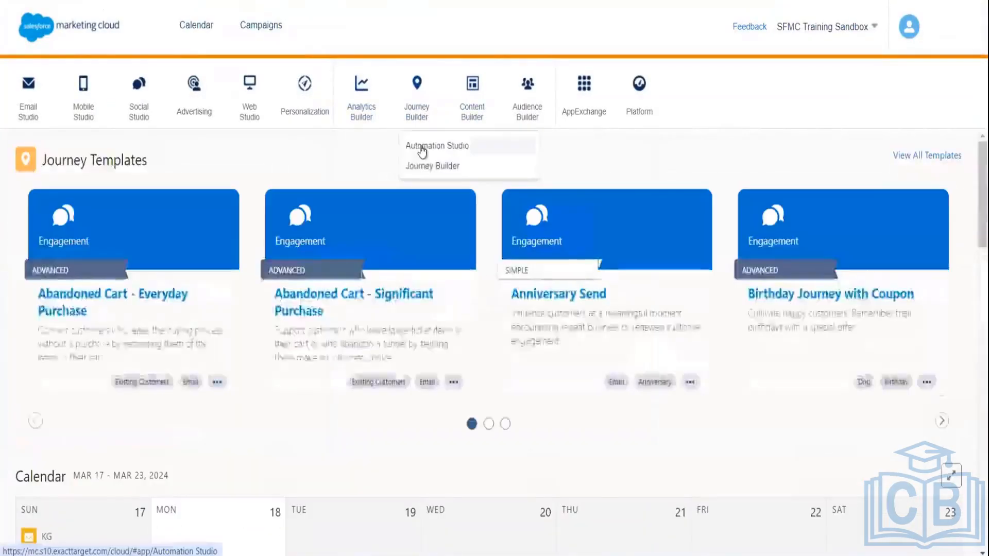
pyautogui.click(419, 149)
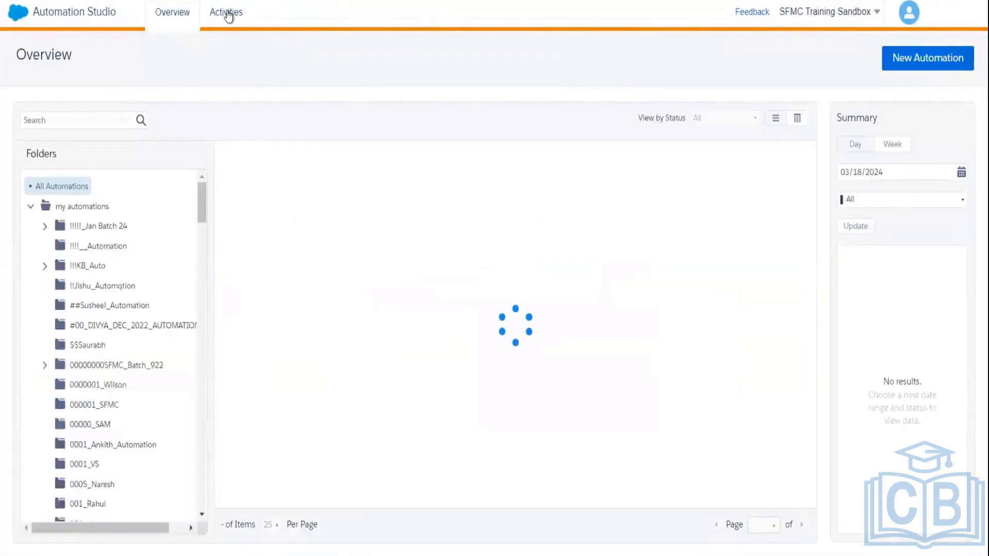
pyautogui.click(226, 13)
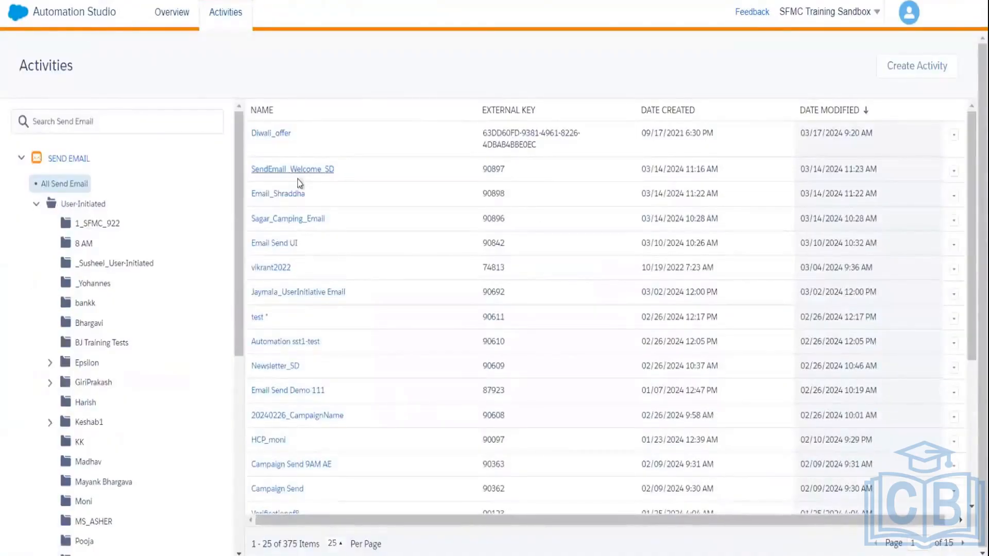
pyautogui.click(37, 204)
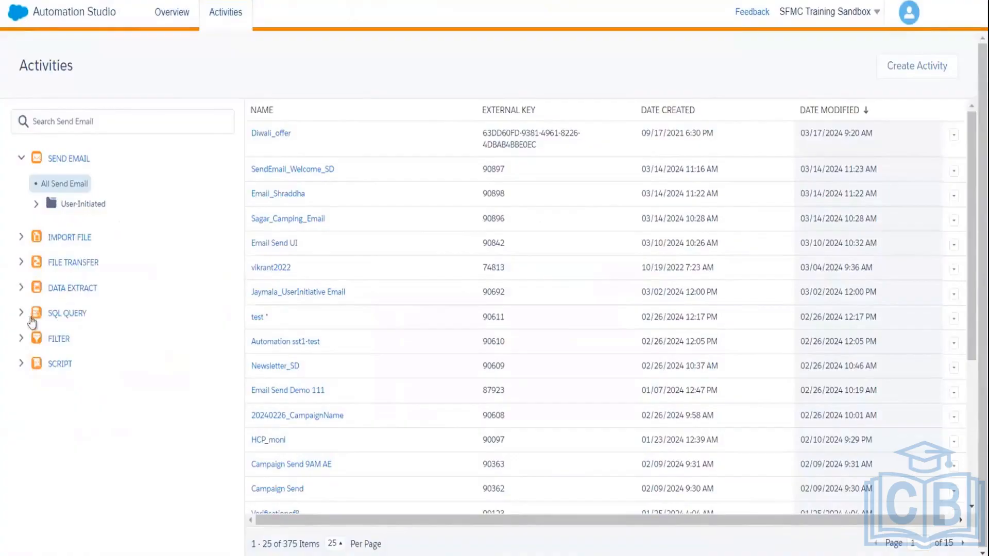
pyautogui.click(61, 315)
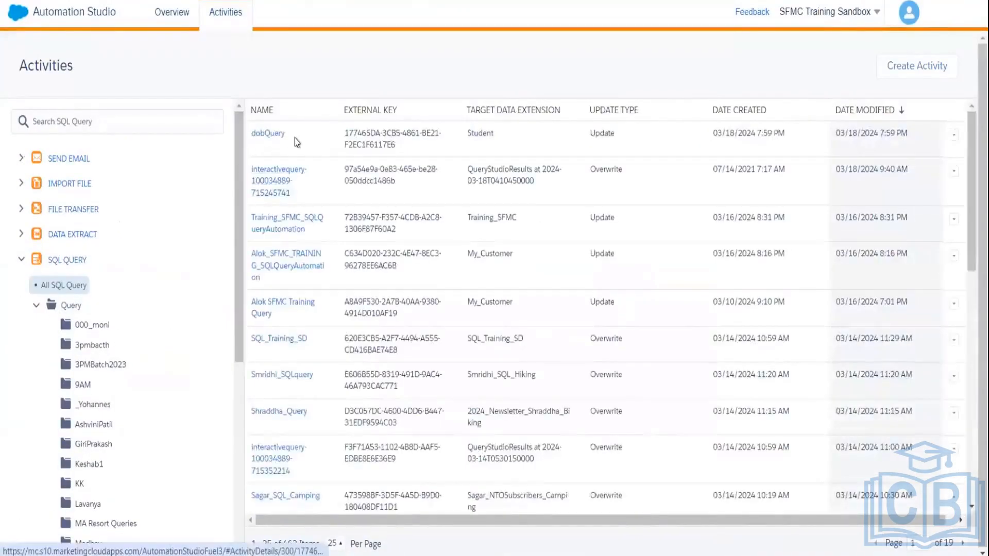
# Step: Open dobQuery and read its full birthday SQL writing to the Student data extension
pyautogui.click(273, 135)
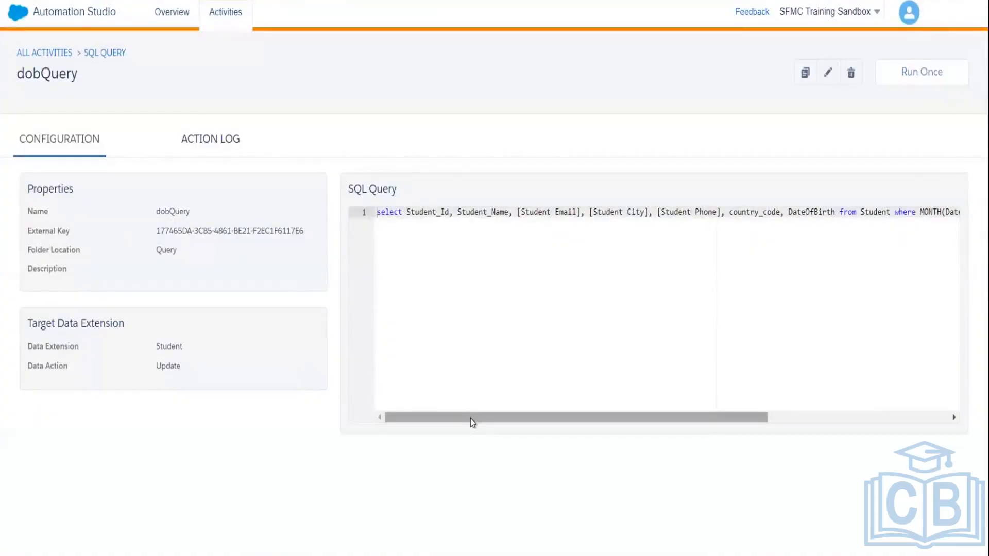
pyautogui.moveTo(471, 418); pyautogui.dragTo(681, 397)
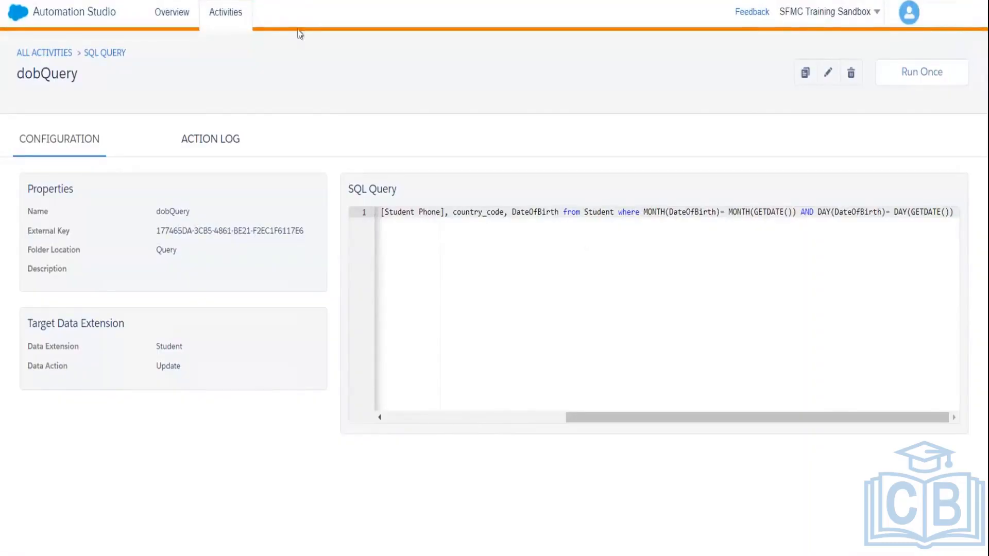
pyautogui.moveTo(12, 21)
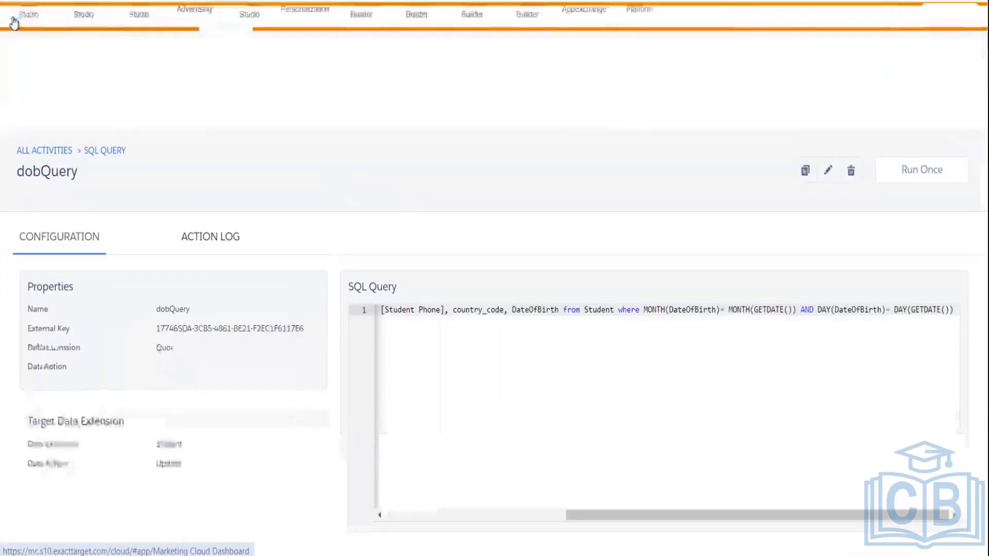
pyautogui.moveTo(525, 126)
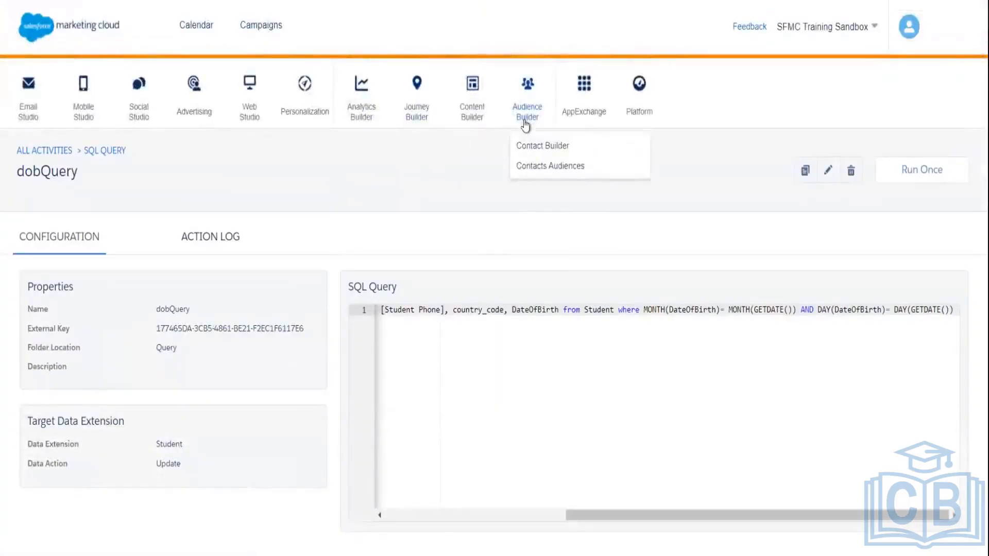
pyautogui.moveTo(412, 118)
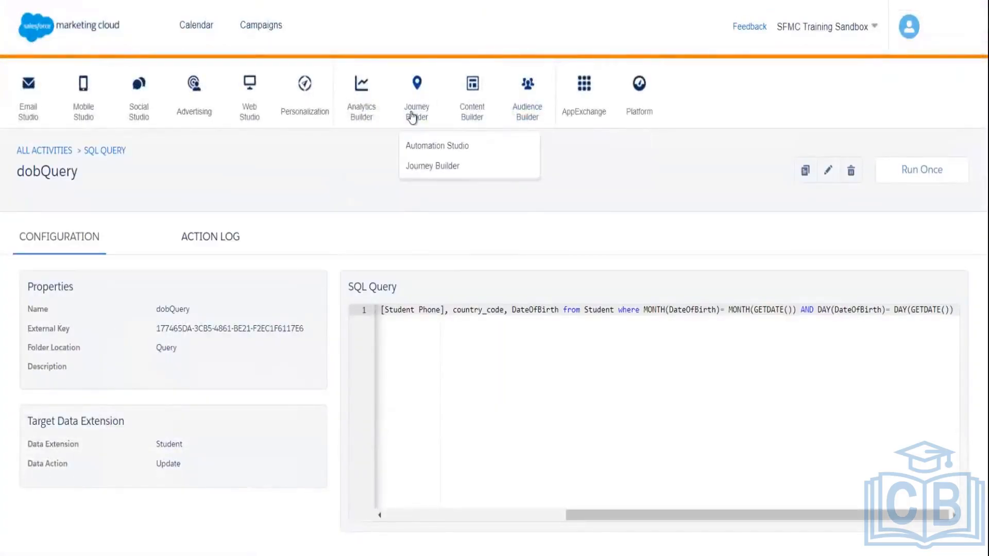
# Step: In Journey Builder, search the journeys for 'birthday'
pyautogui.click(427, 165)
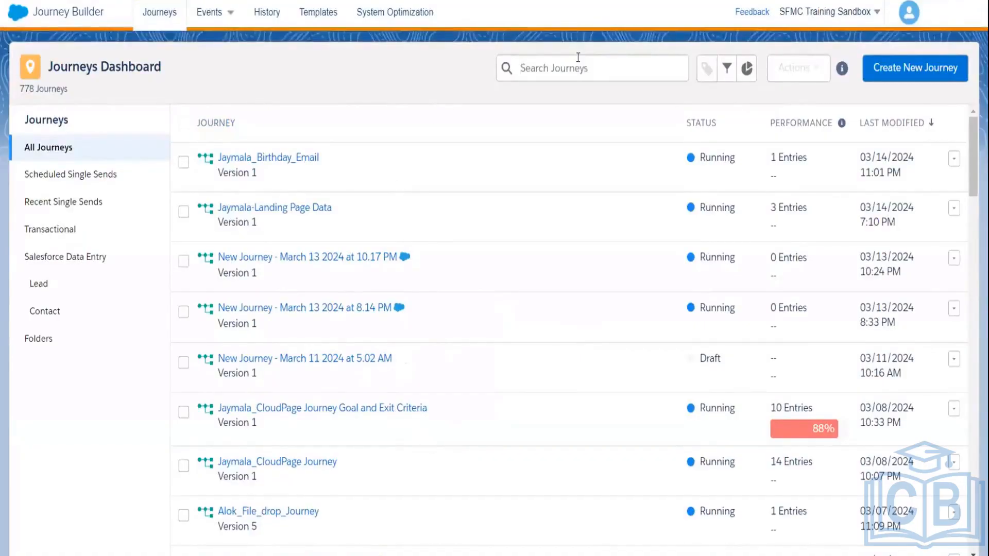
pyautogui.write('bir')
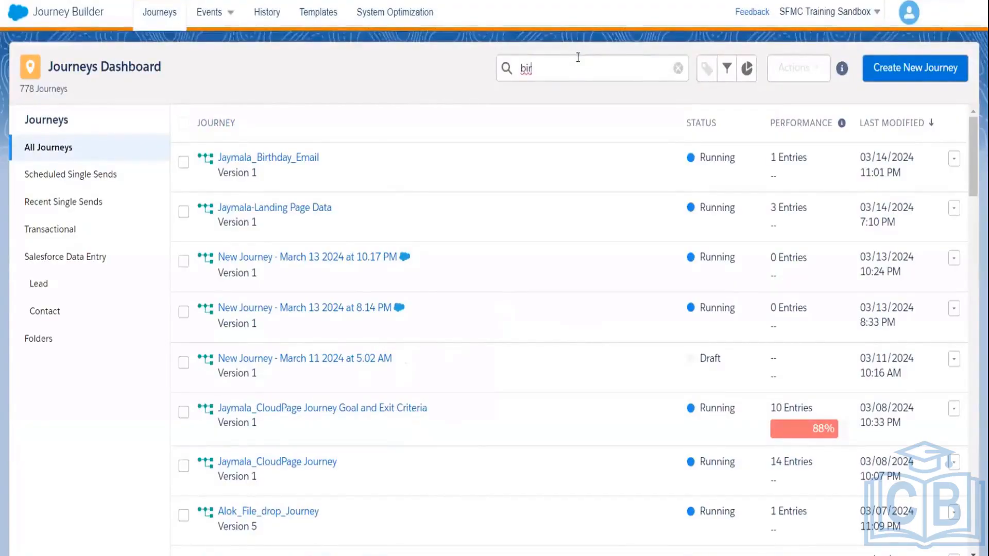
pyautogui.write('thday')
pyautogui.press('Return')
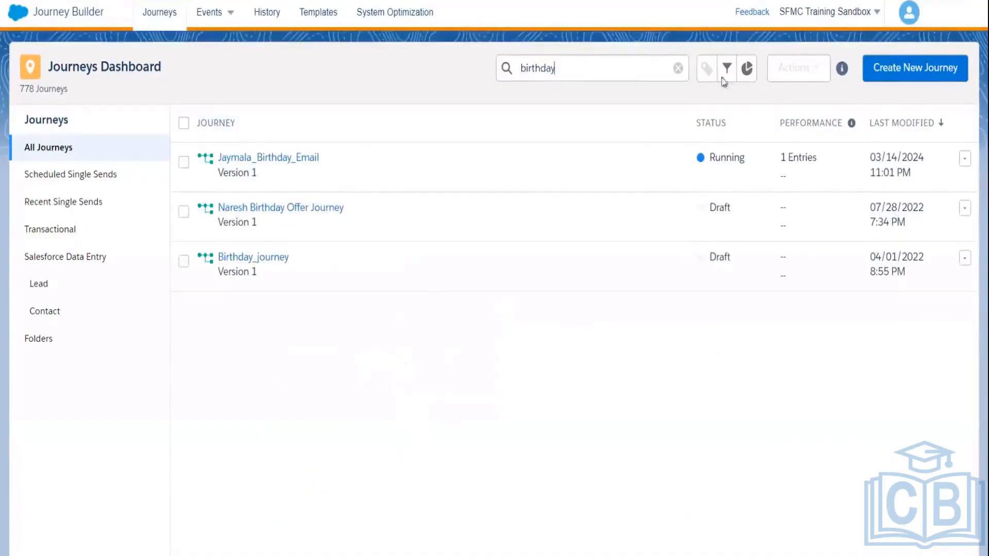
# Step: Browse the journeys dashboard and History, ending on the Templates gallery
pyautogui.click(919, 69)
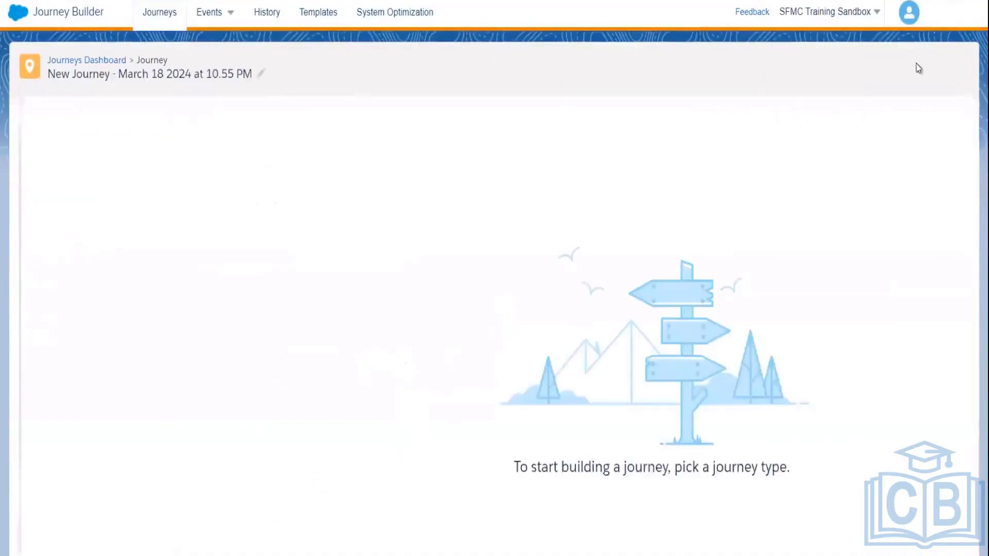
pyautogui.click(92, 60)
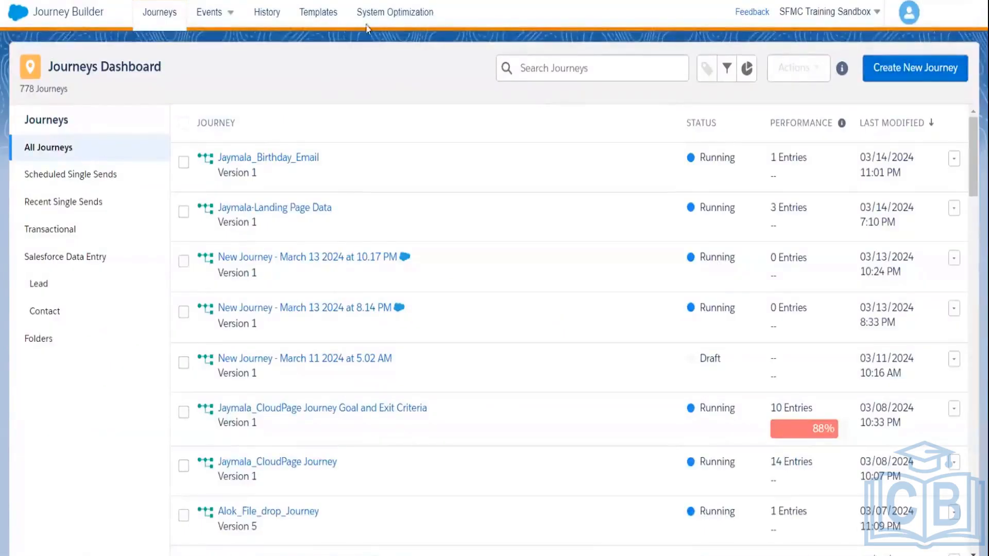
pyautogui.click(330, 13)
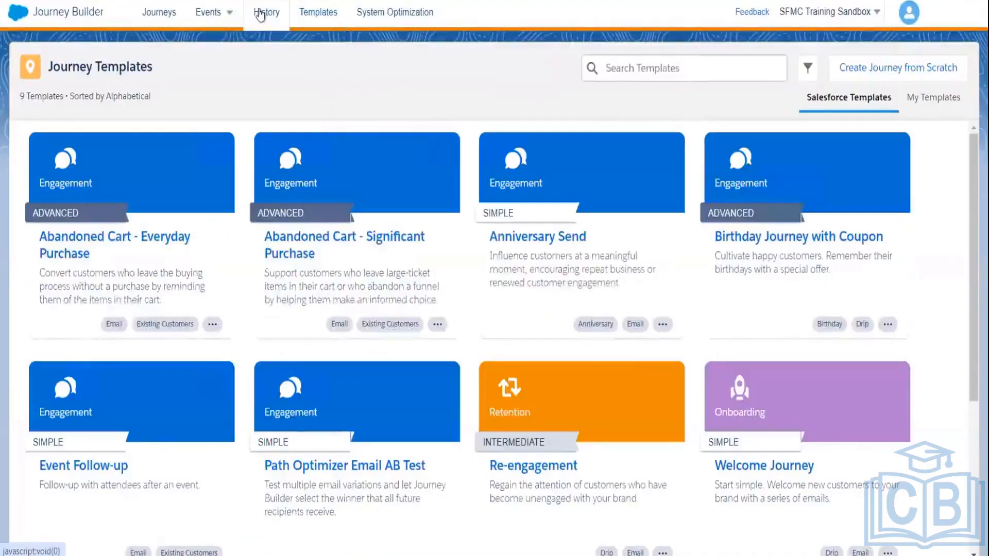
pyautogui.click(261, 16)
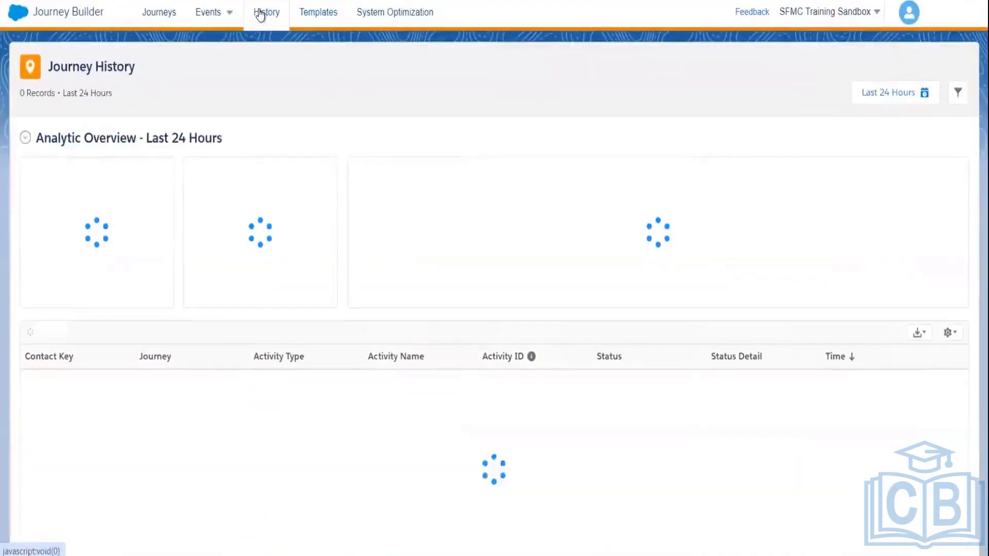
pyautogui.click(326, 18)
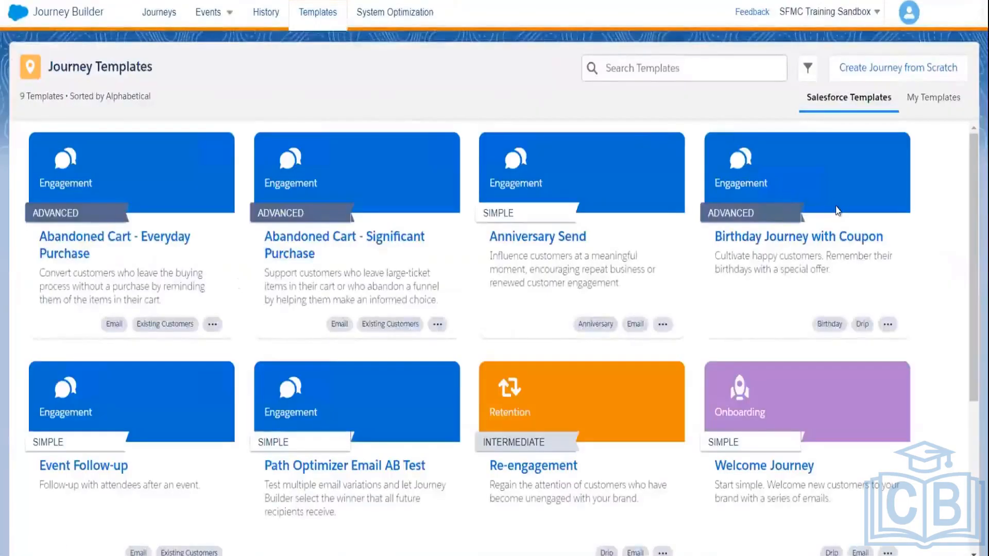
# Step: Start a journey from the Birthday Journey with Coupon template and delete its Event entry source
pyautogui.click(837, 210)
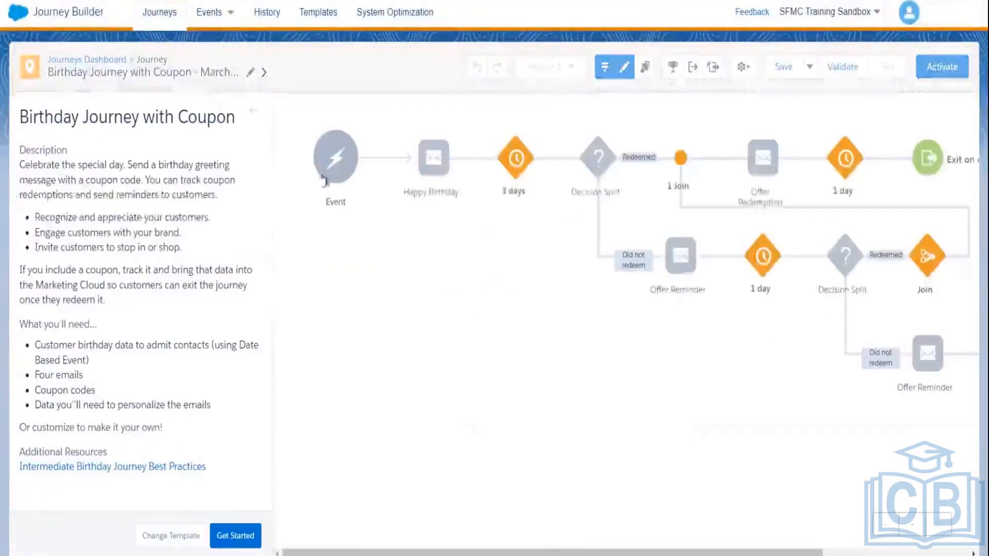
pyautogui.click(373, 131)
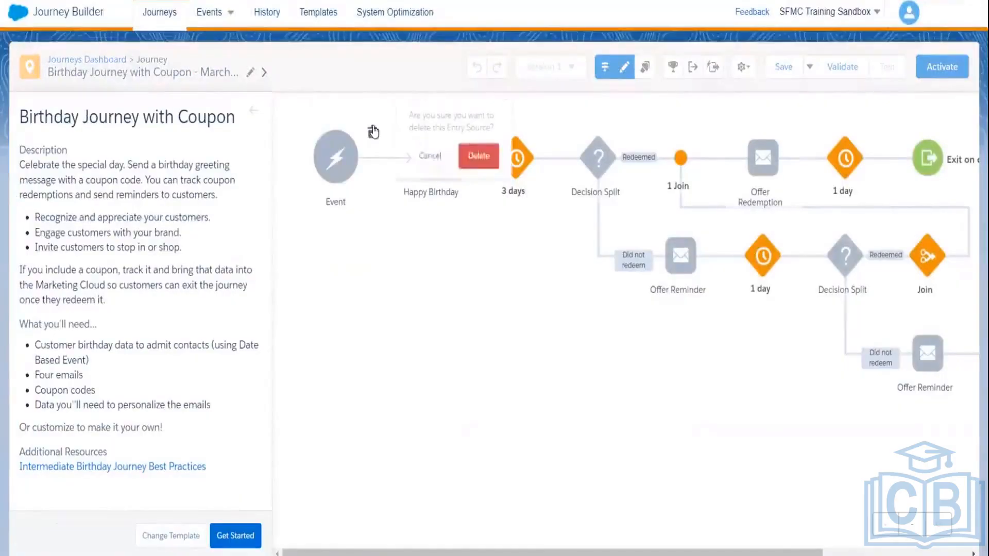
pyautogui.click(479, 156)
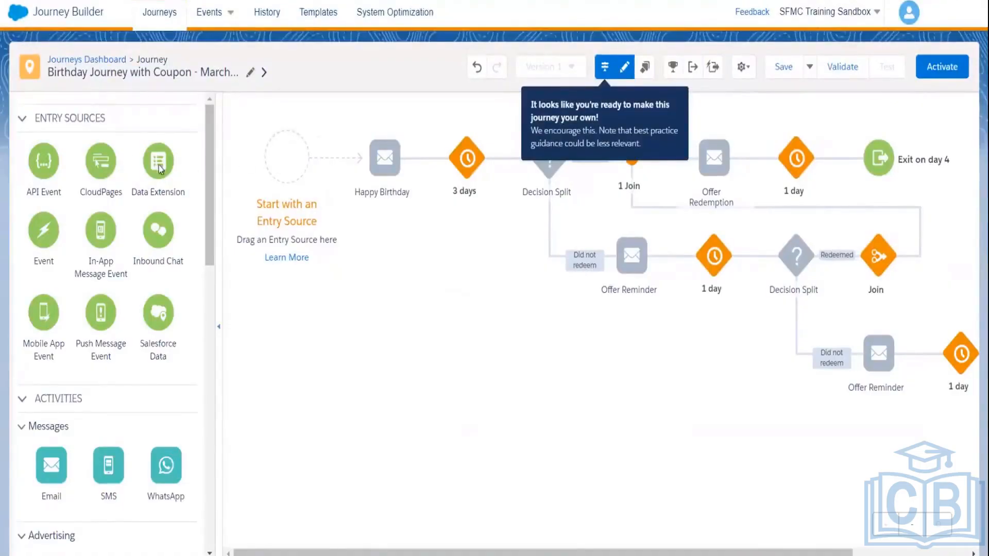
# Step: Place a Data Extension entry source at the start of the journey
pyautogui.moveTo(157, 156); pyautogui.dragTo(281, 156)
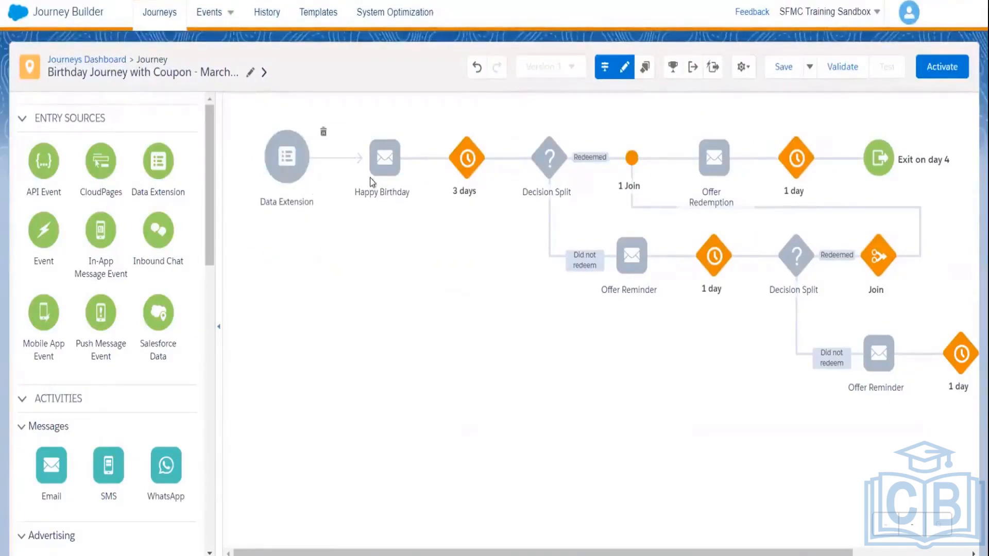
pyautogui.moveTo(418, 192)
pyautogui.moveTo(390, 175)
pyautogui.moveTo(464, 170)
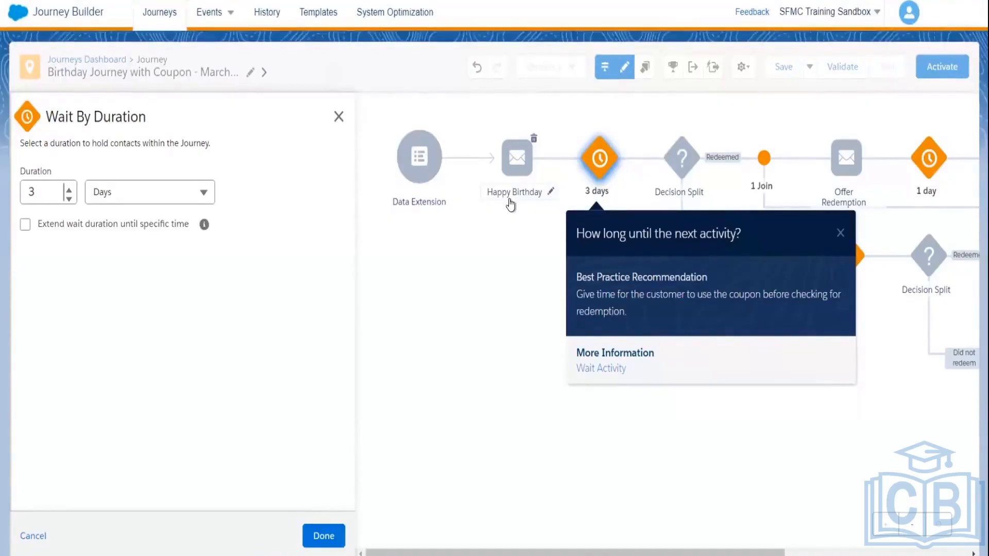
# Step: Close the wait recommendation and select the Happy Birthday email, discarding the Unsaved Changes prompt
pyautogui.click(840, 233)
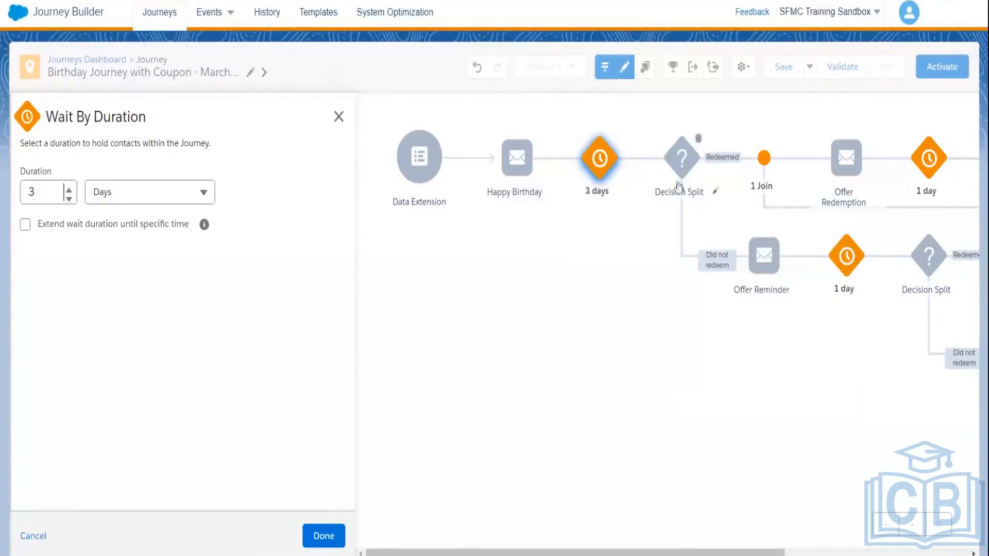
pyautogui.moveTo(673, 159)
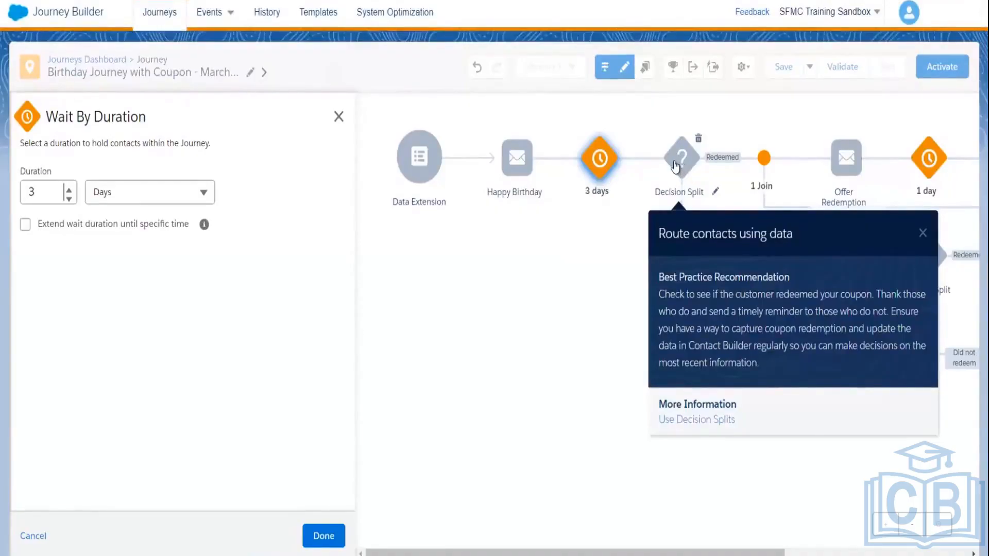
pyautogui.click(517, 158)
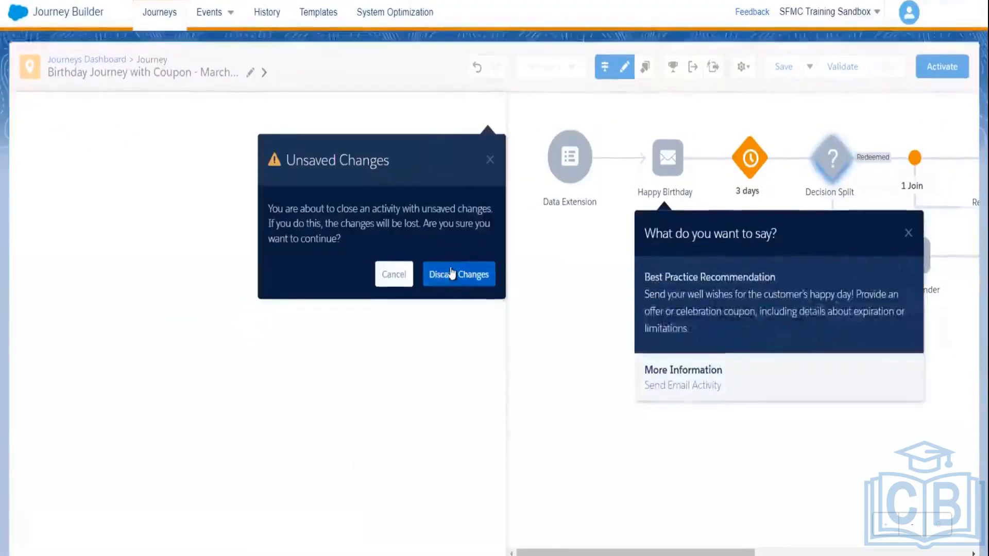
pyautogui.click(489, 164)
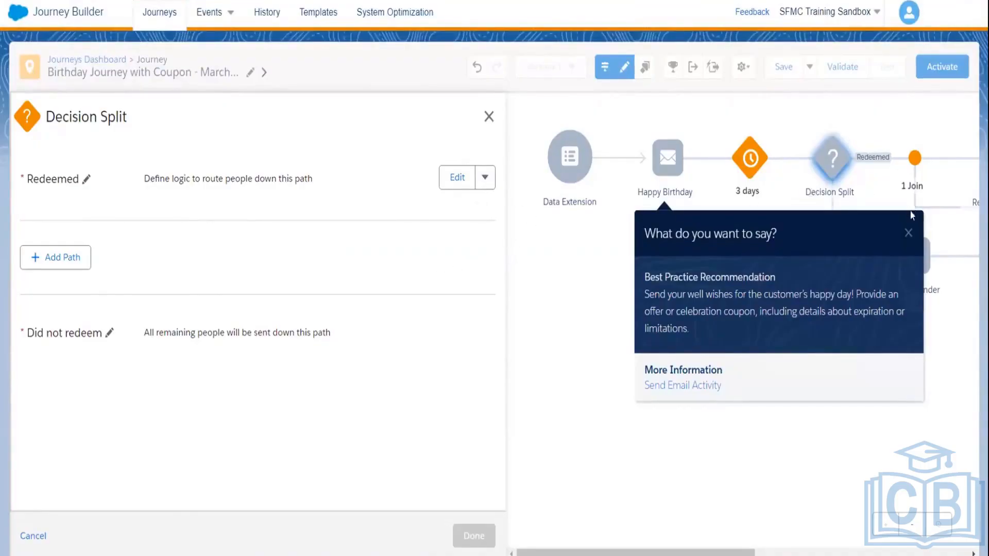
# Step: Scroll along the reminder path, checking the Offer Reminder tip while keeping Decision Split open
pyautogui.click(908, 234)
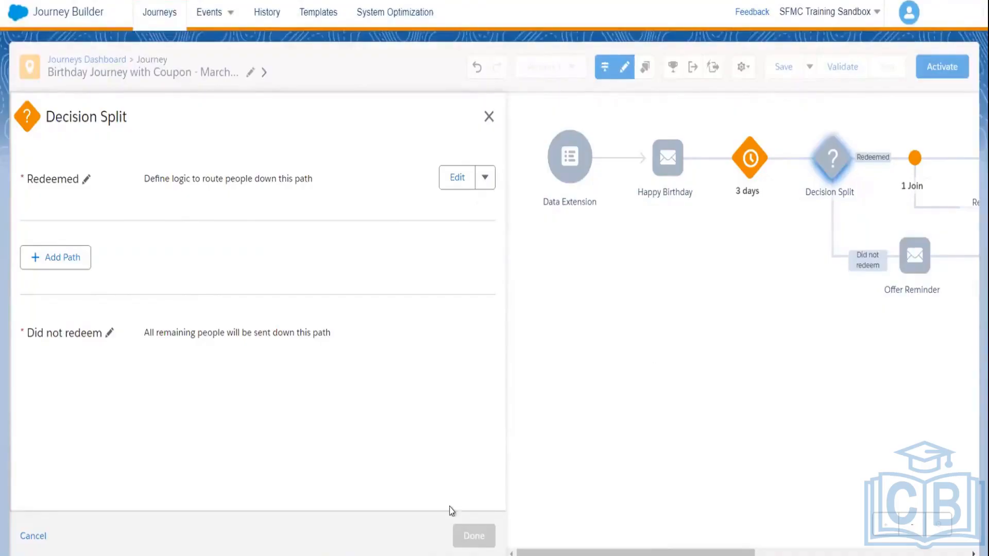
pyautogui.moveTo(595, 551); pyautogui.dragTo(709, 552)
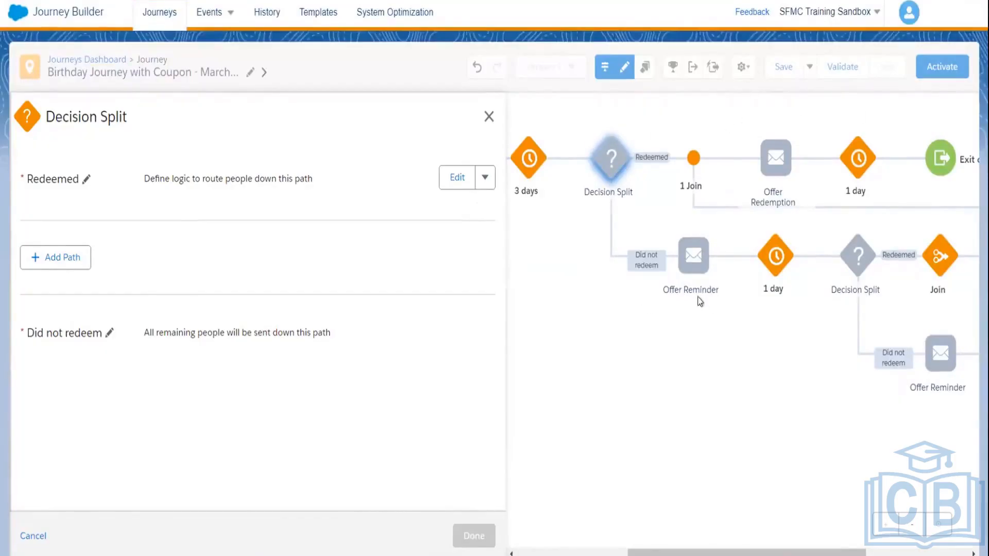
pyautogui.click(680, 273)
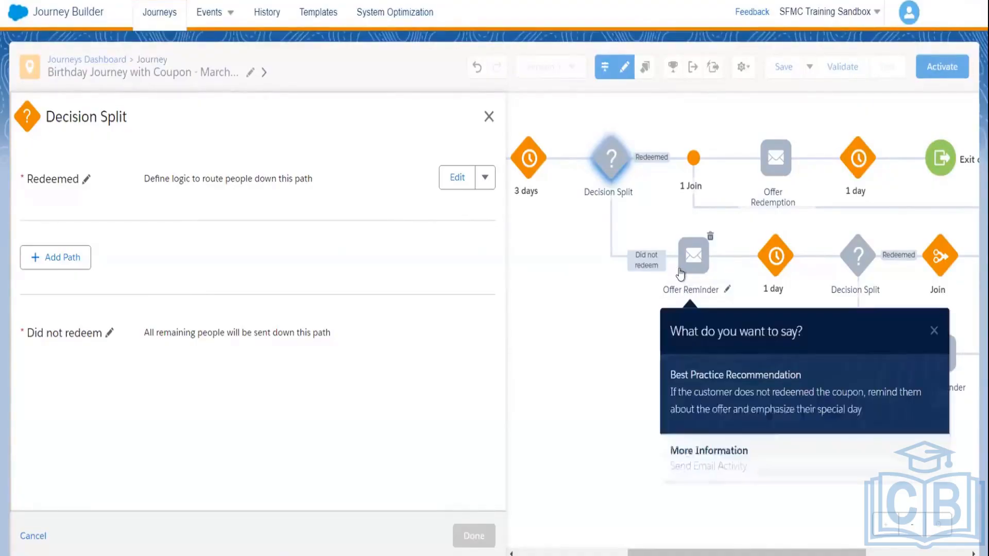
pyautogui.click(774, 260)
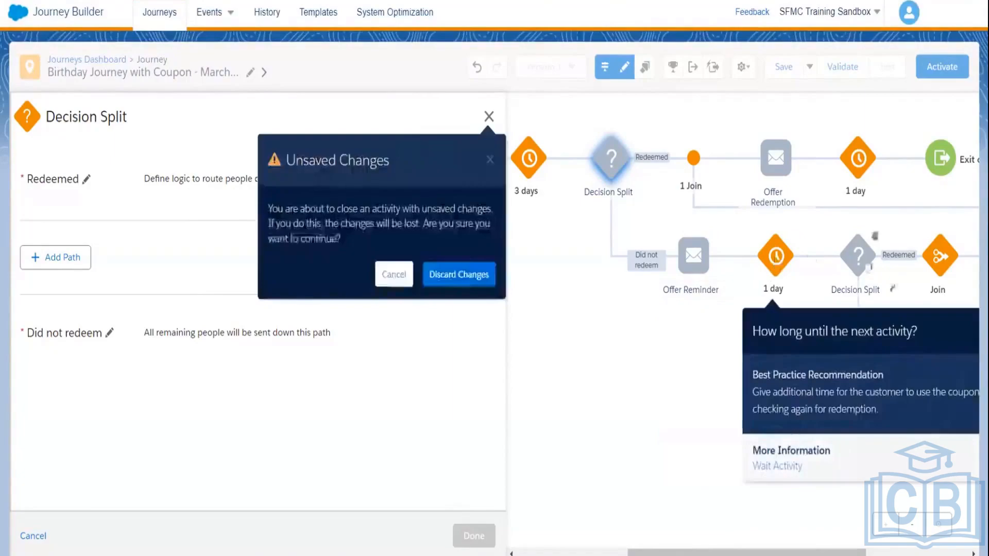
pyautogui.click(869, 263)
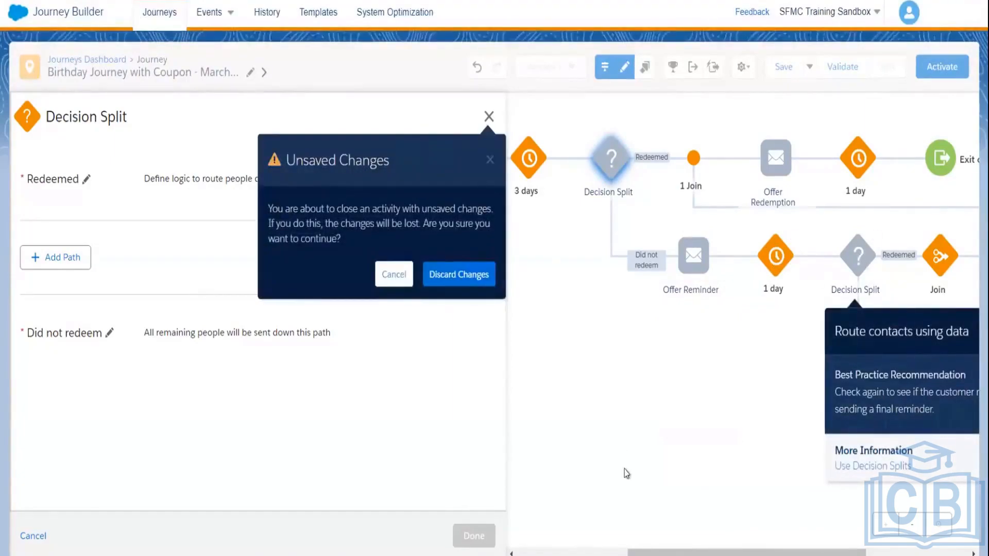
pyautogui.click(393, 274)
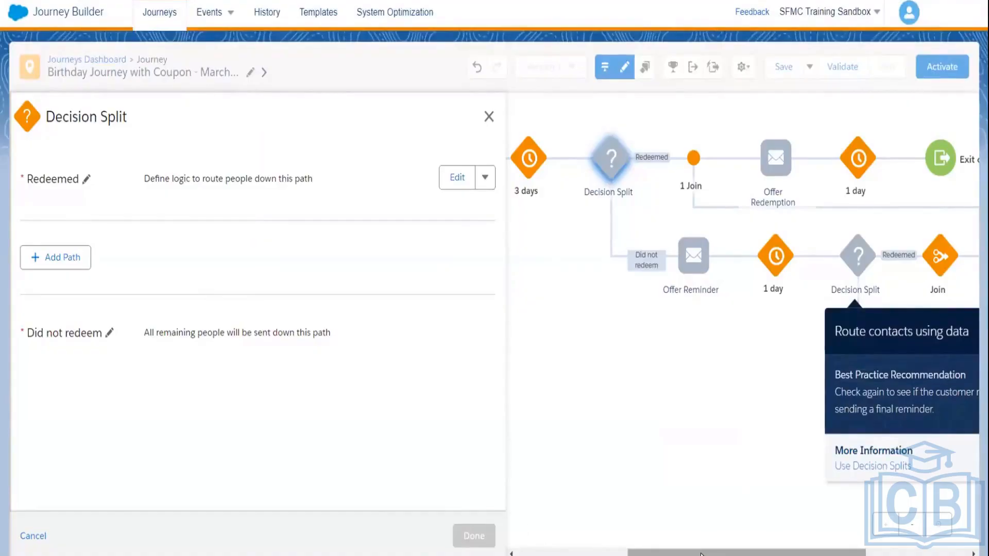
# Step: Dismiss the Decision Split and Join tips, view the final Offer Reminder, and close the settings
pyautogui.moveTo(700, 554); pyautogui.dragTo(804, 554)
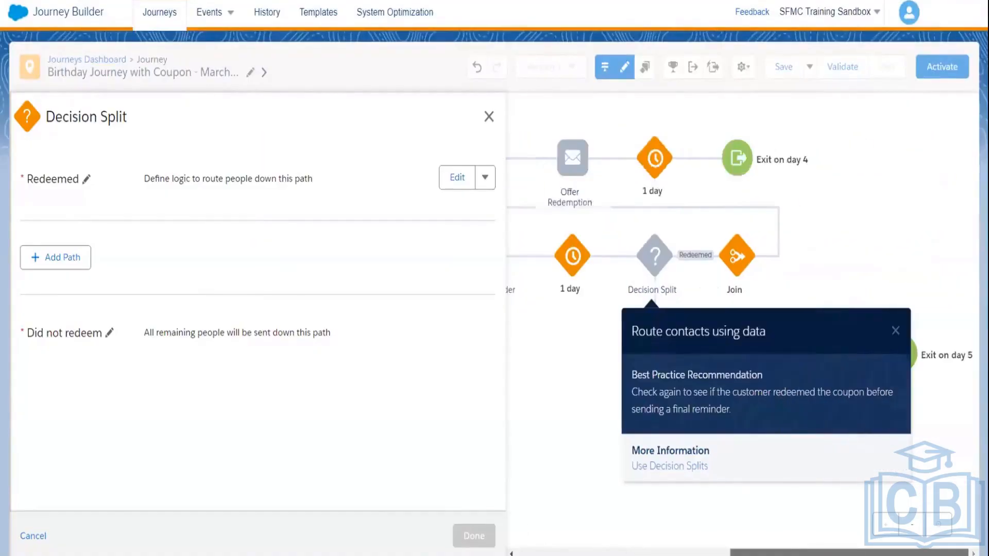
pyautogui.click(896, 331)
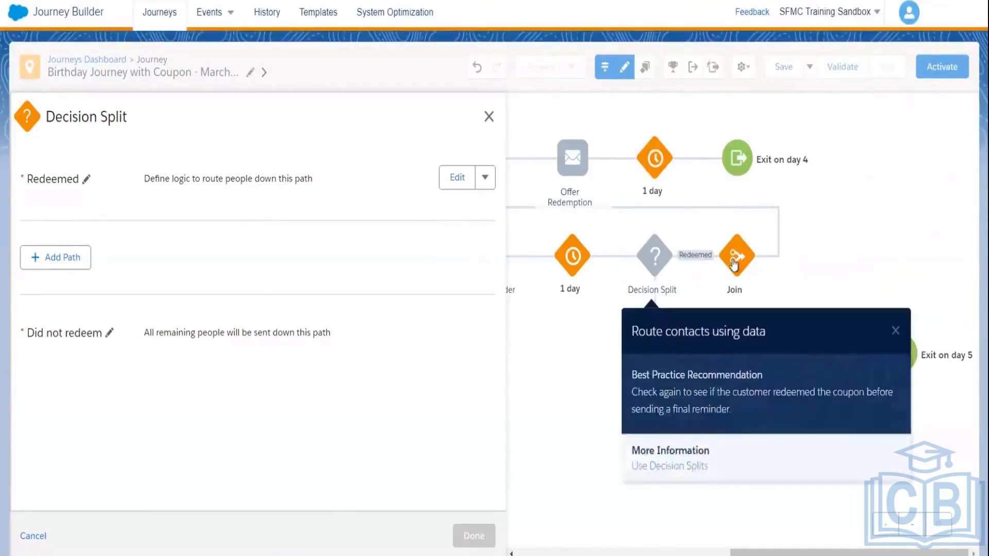
pyautogui.moveTo(744, 259)
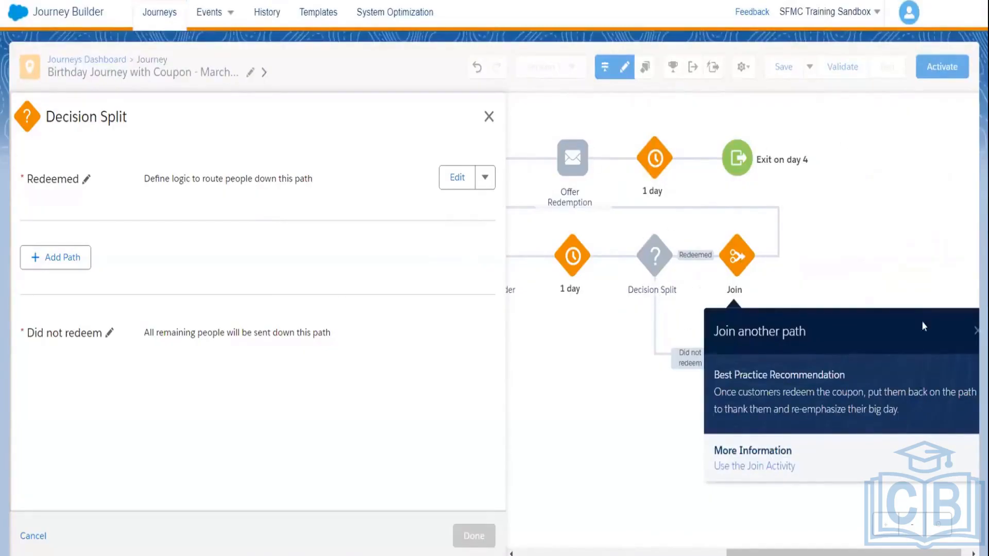
pyautogui.click(974, 331)
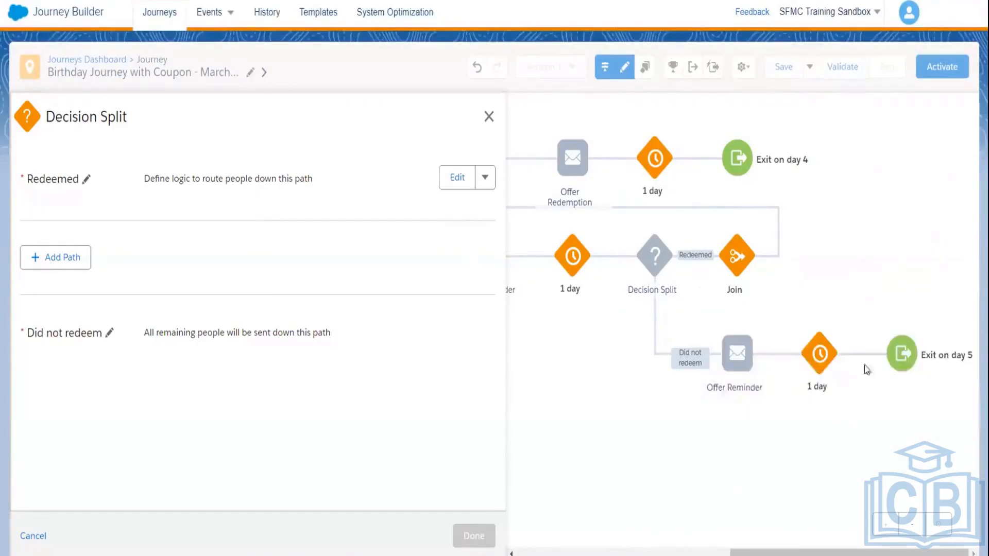
pyautogui.click(719, 370)
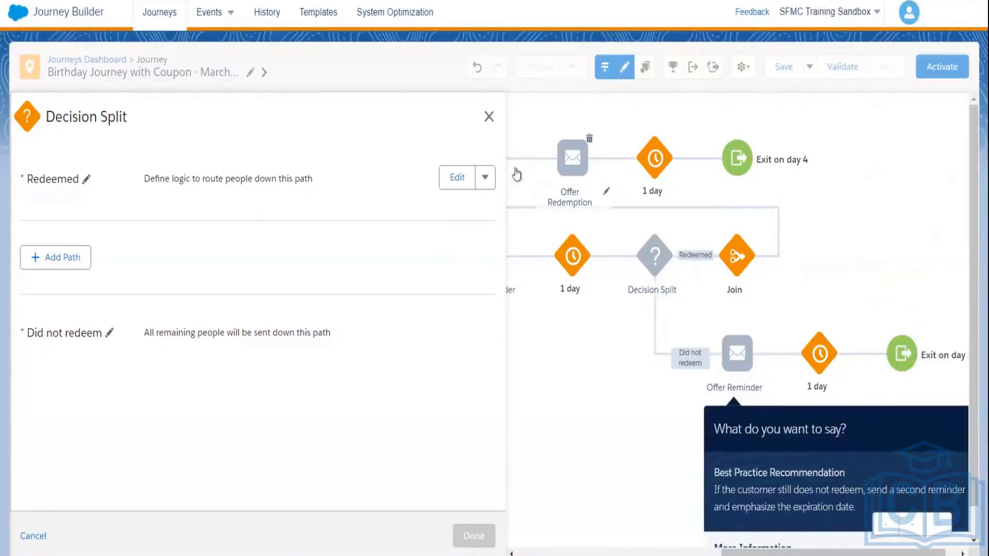
pyautogui.click(490, 118)
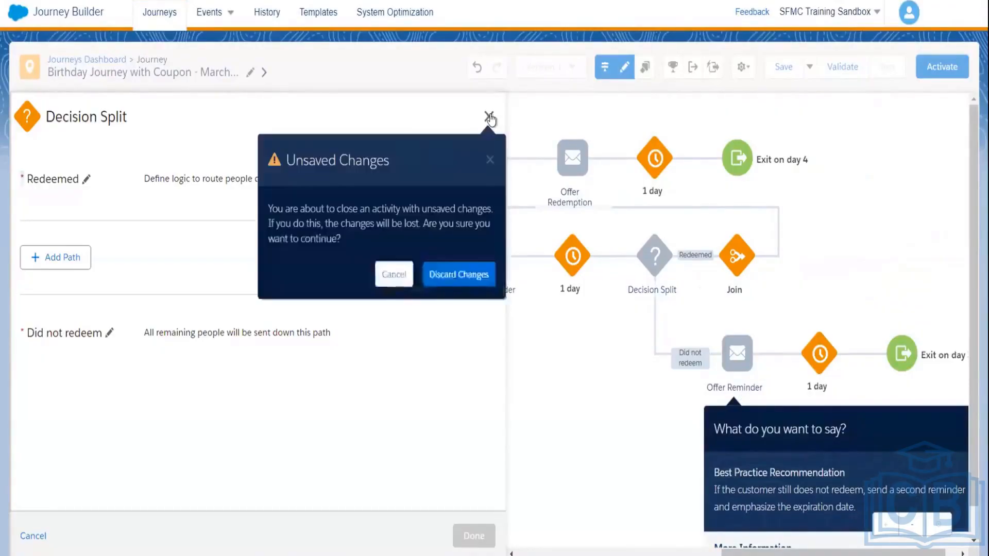